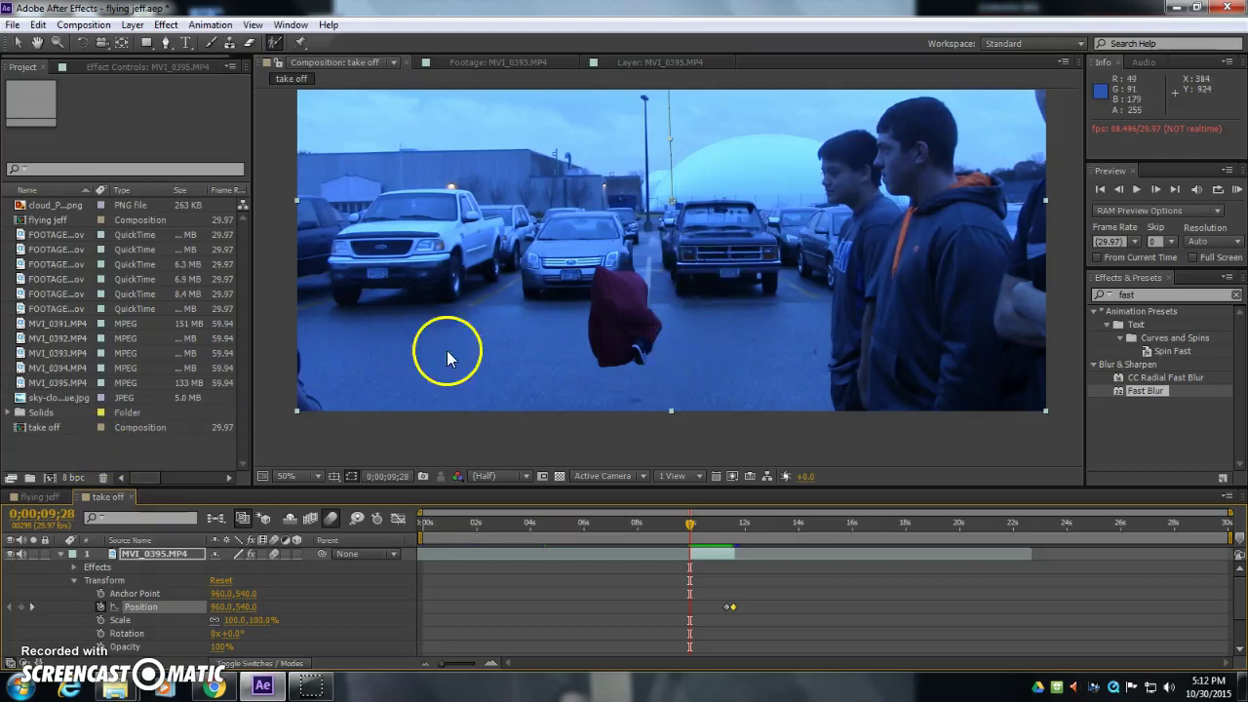
Step: Right-click the Project panel to reach Import > File for the 160_1029 footage folder
{"action": "right_click", "coordinate": [67, 455]}
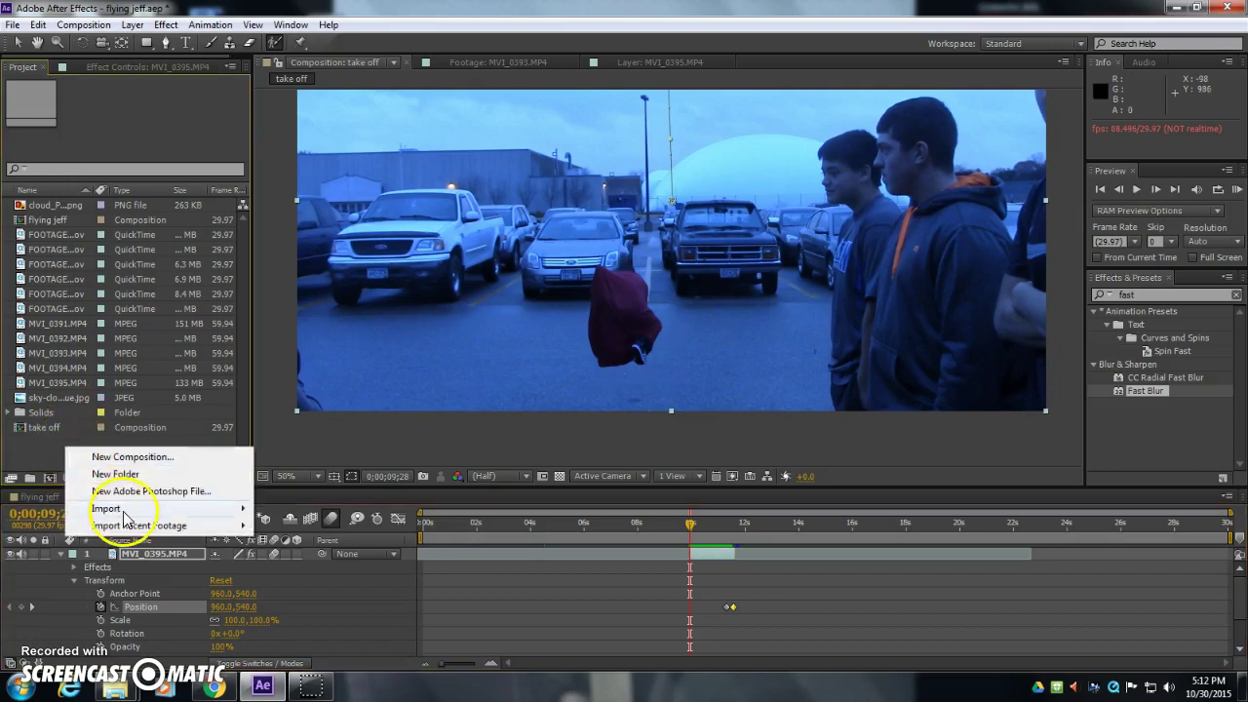
Step: Browse the network drive's Art, vfx and superJeff folders for cracked-earth, then cancel the import
{"action": "mouse_move", "coordinate": [146, 509]}
{"action": "left_click", "coordinate": [276, 509]}
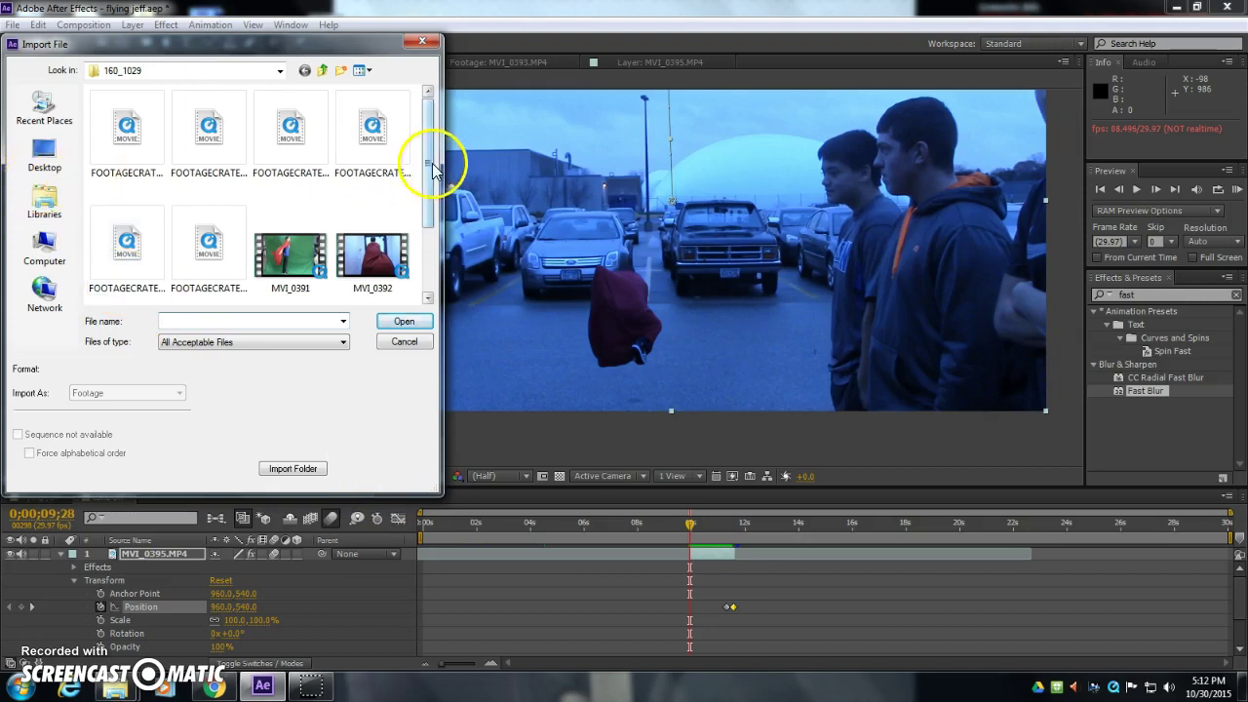
{"action": "left_click", "coordinate": [44, 249]}
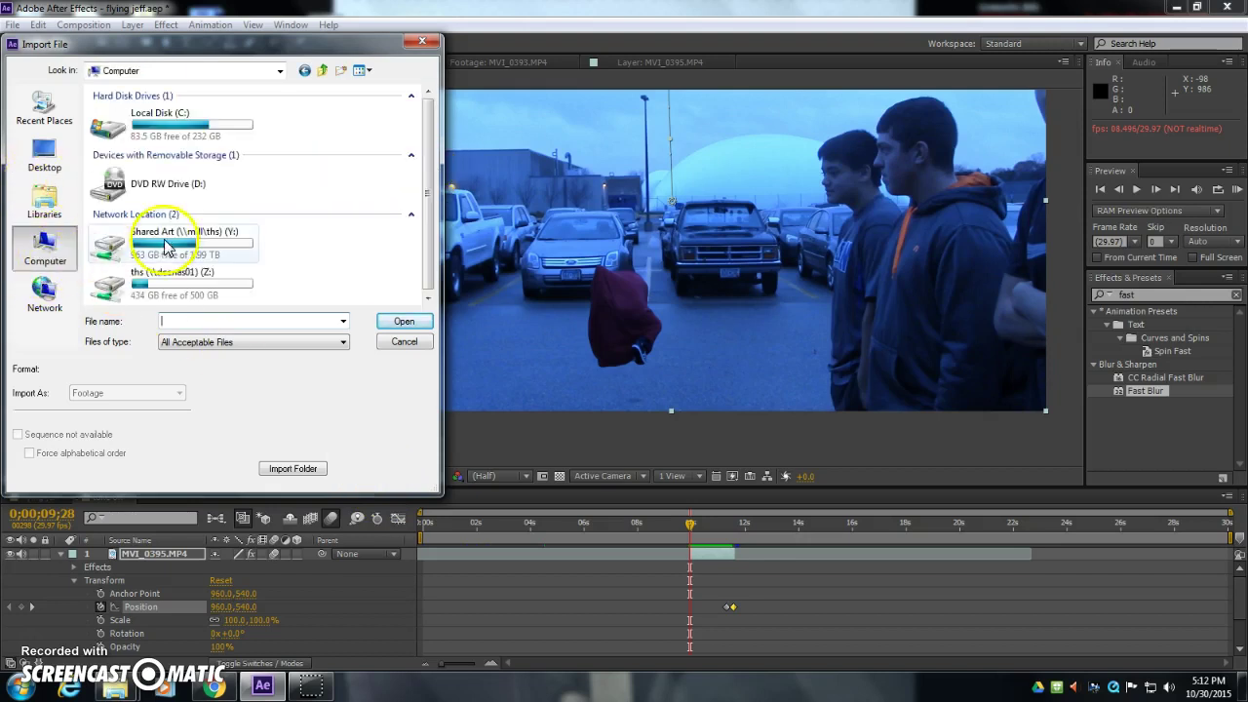
{"action": "double_click", "coordinate": [110, 282]}
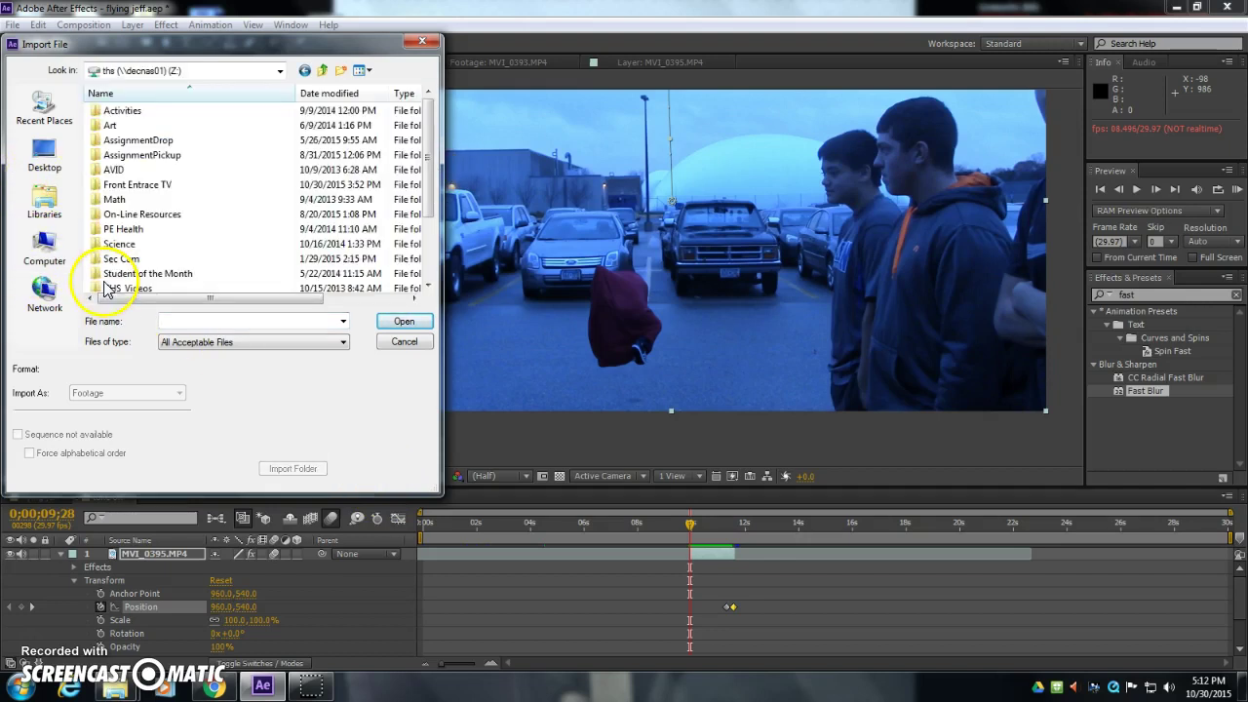
{"action": "double_click", "coordinate": [127, 154]}
{"action": "double_click", "coordinate": [104, 156]}
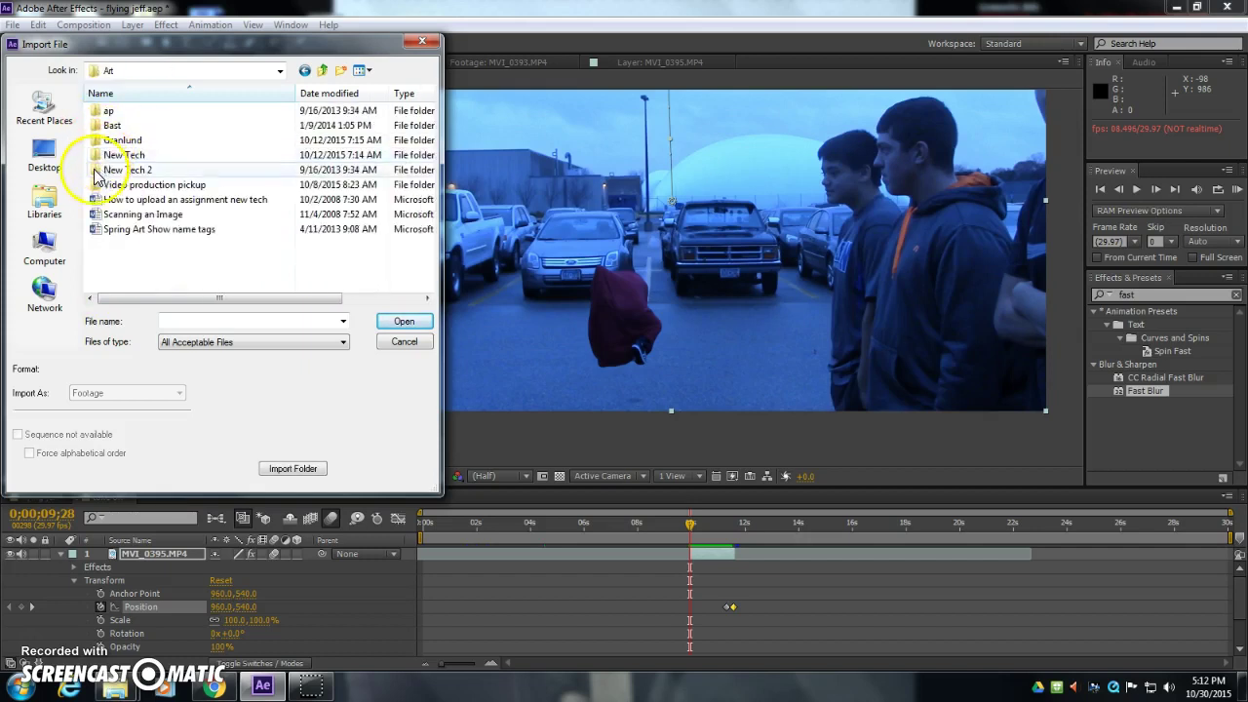
{"action": "double_click", "coordinate": [102, 187]}
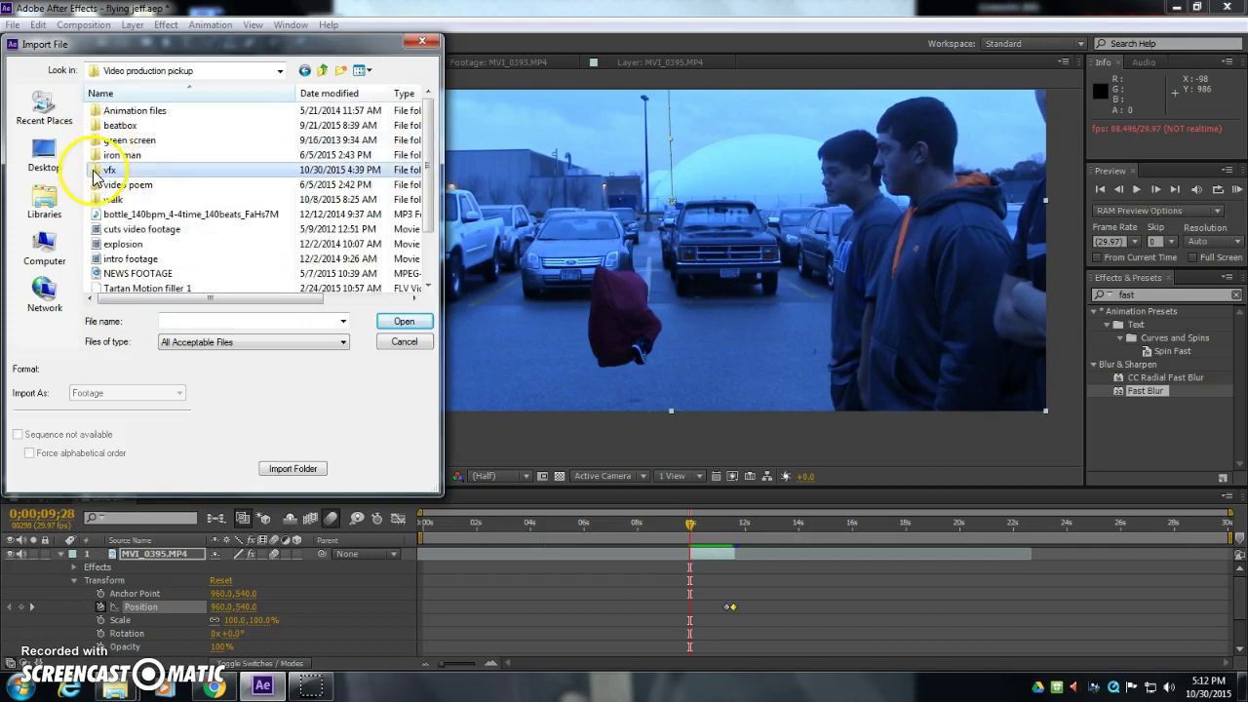
{"action": "double_click", "coordinate": [108, 169]}
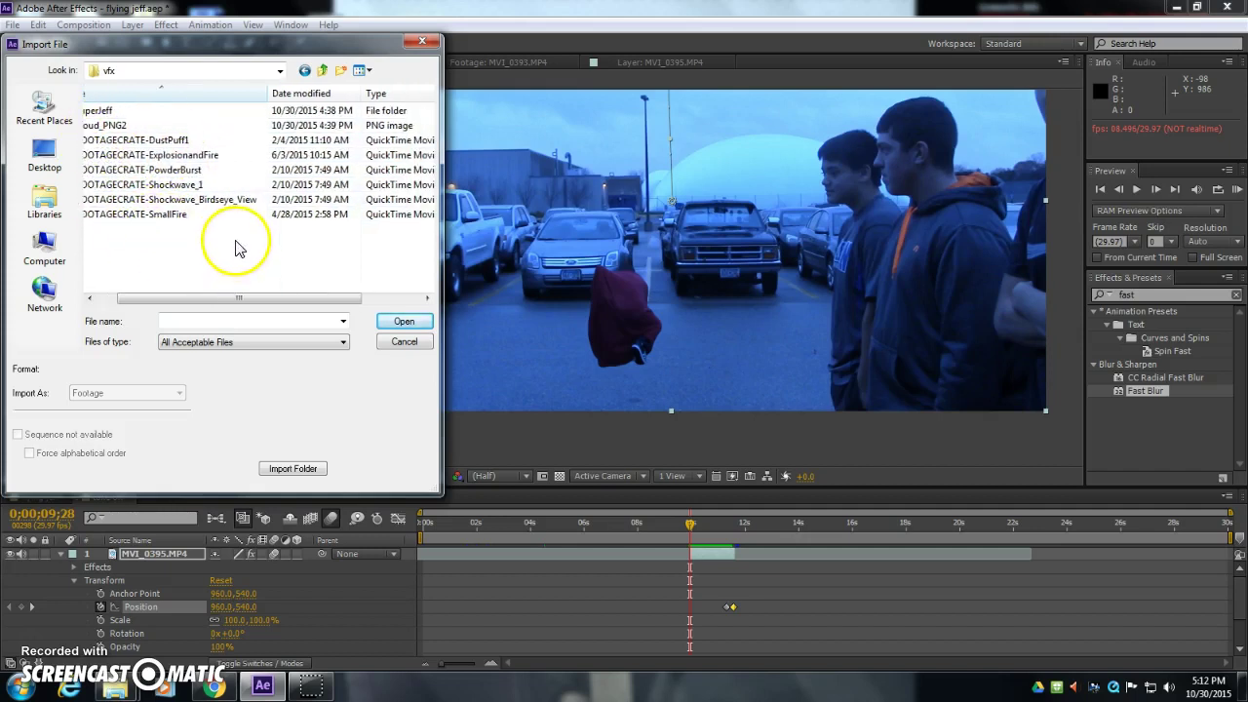
{"action": "double_click", "coordinate": [96, 113]}
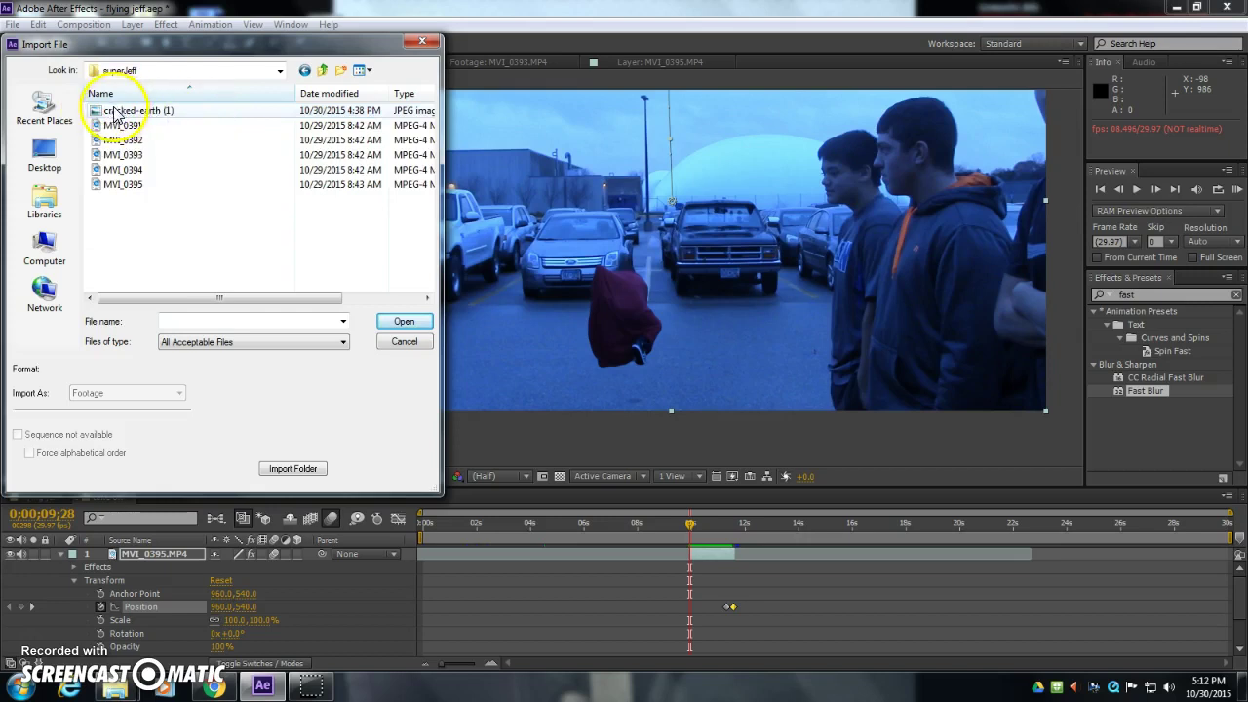
{"action": "left_click", "coordinate": [111, 115]}
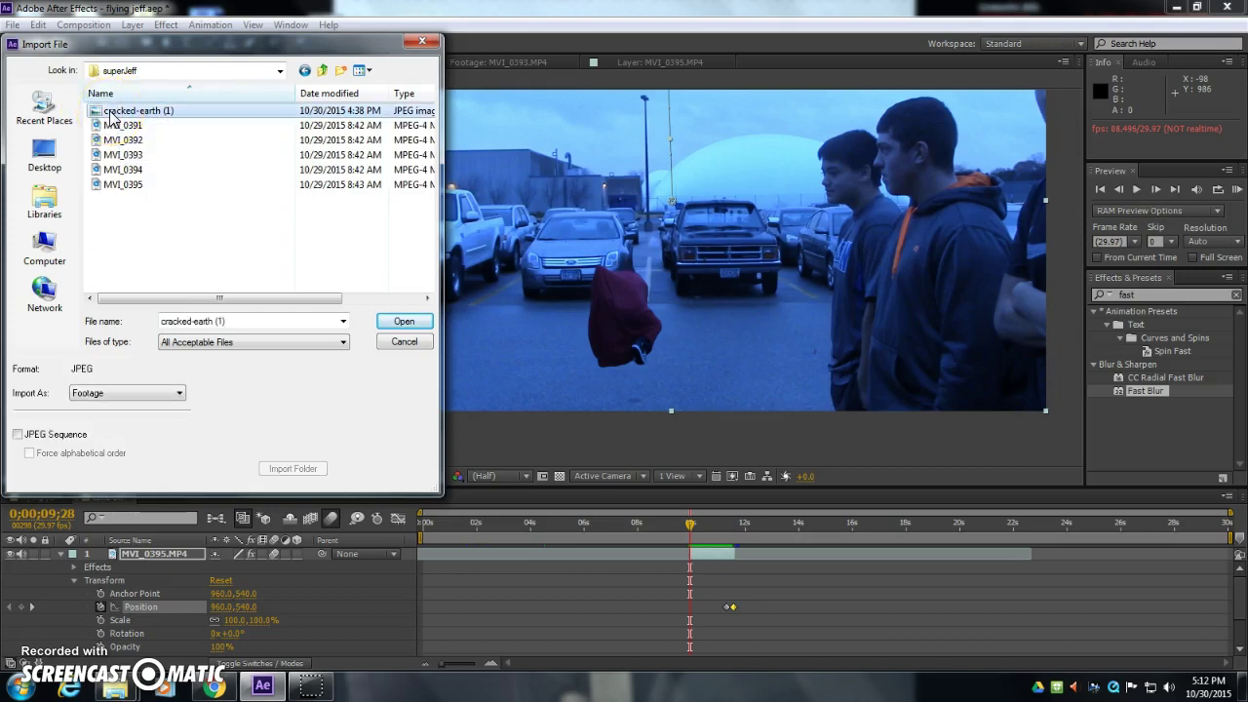
{"action": "left_click", "coordinate": [404, 340]}
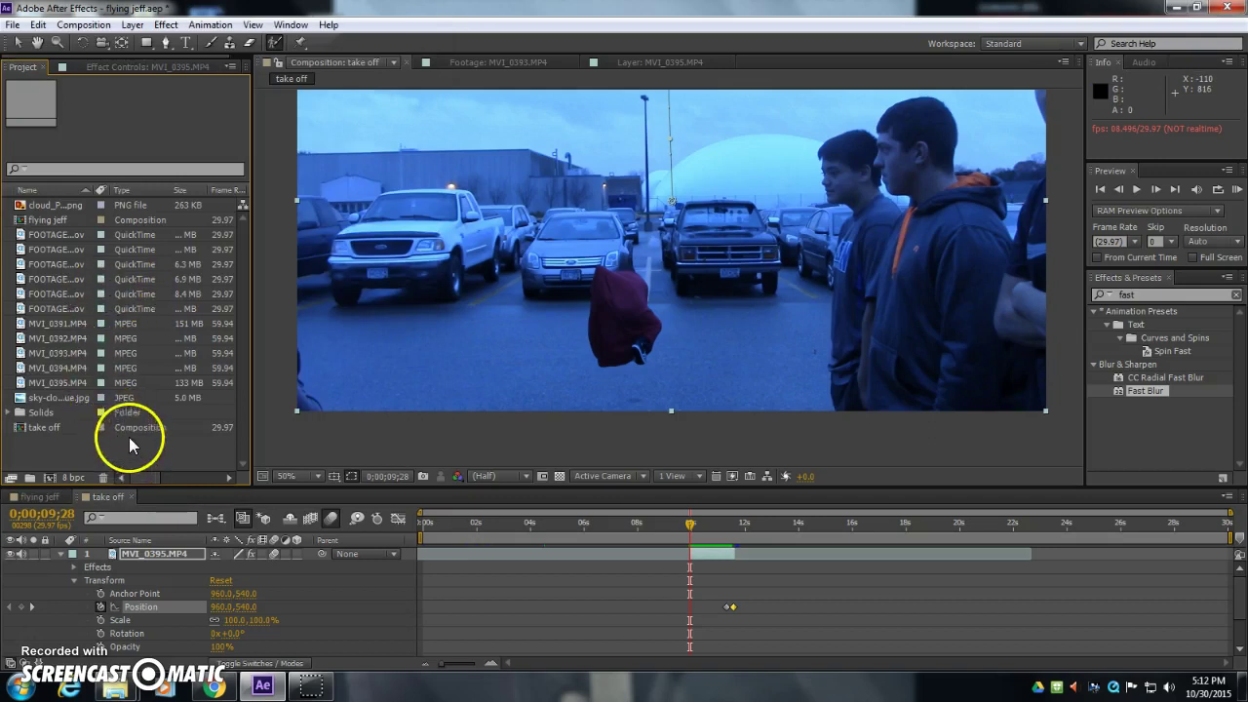
Step: Reopen the import window at the Desktop and pick cracked-earth.jpg by typing 'cr'
{"action": "double_click", "coordinate": [129, 437]}
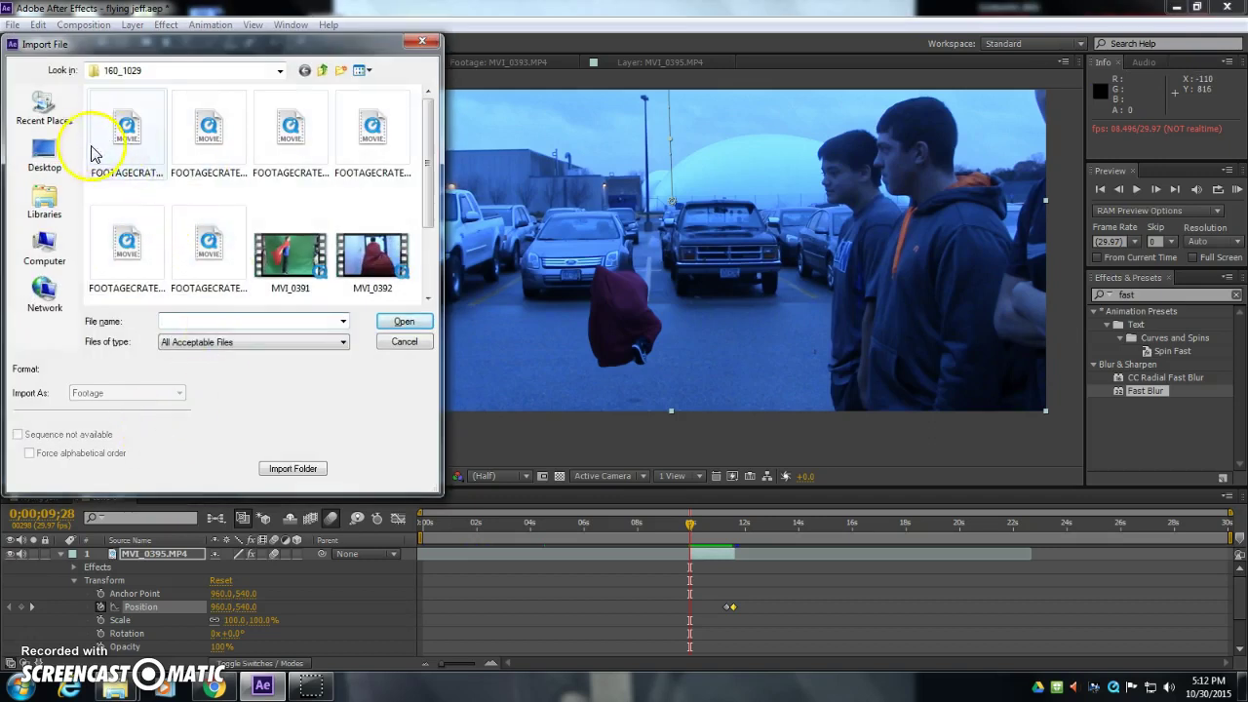
{"action": "mouse_move", "coordinate": [432, 139]}
{"action": "left_mouse_down"}
{"action": "mouse_move", "coordinate": [431, 249]}
{"action": "mouse_move", "coordinate": [432, 132]}
{"action": "left_mouse_up"}
{"action": "left_click", "coordinate": [324, 72]}
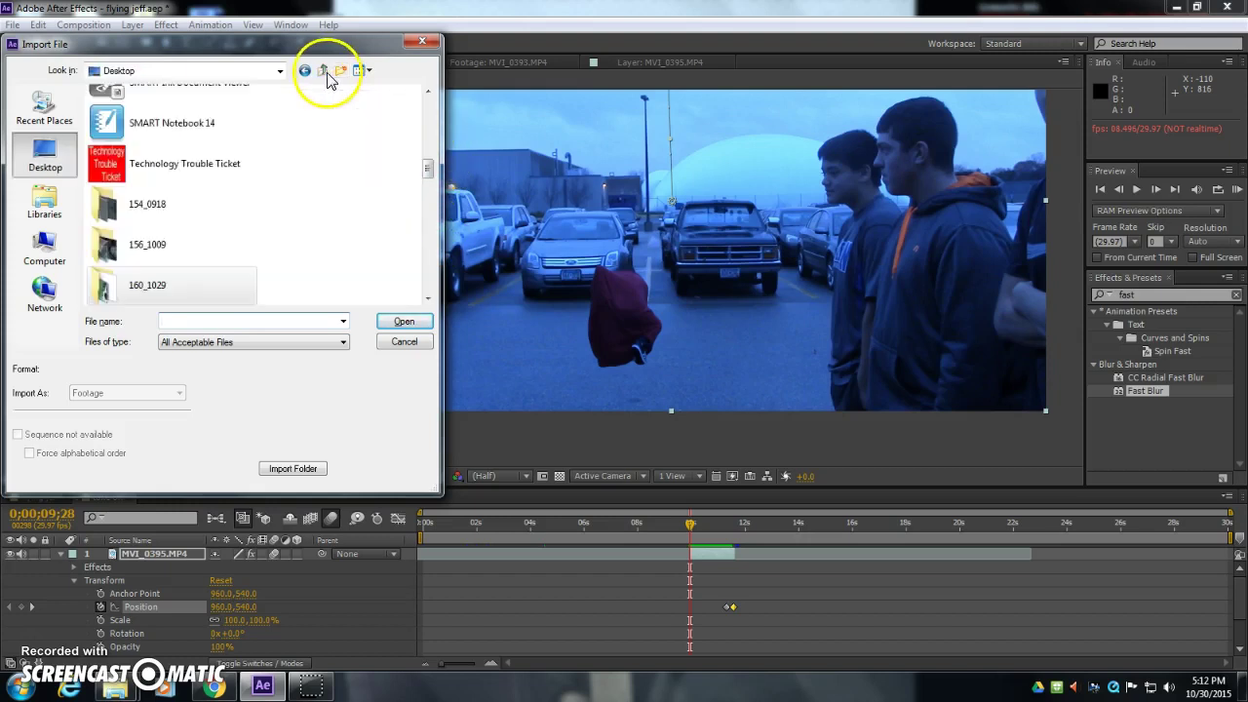
{"action": "left_click", "coordinate": [253, 322]}
{"action": "type", "text": "cra"}
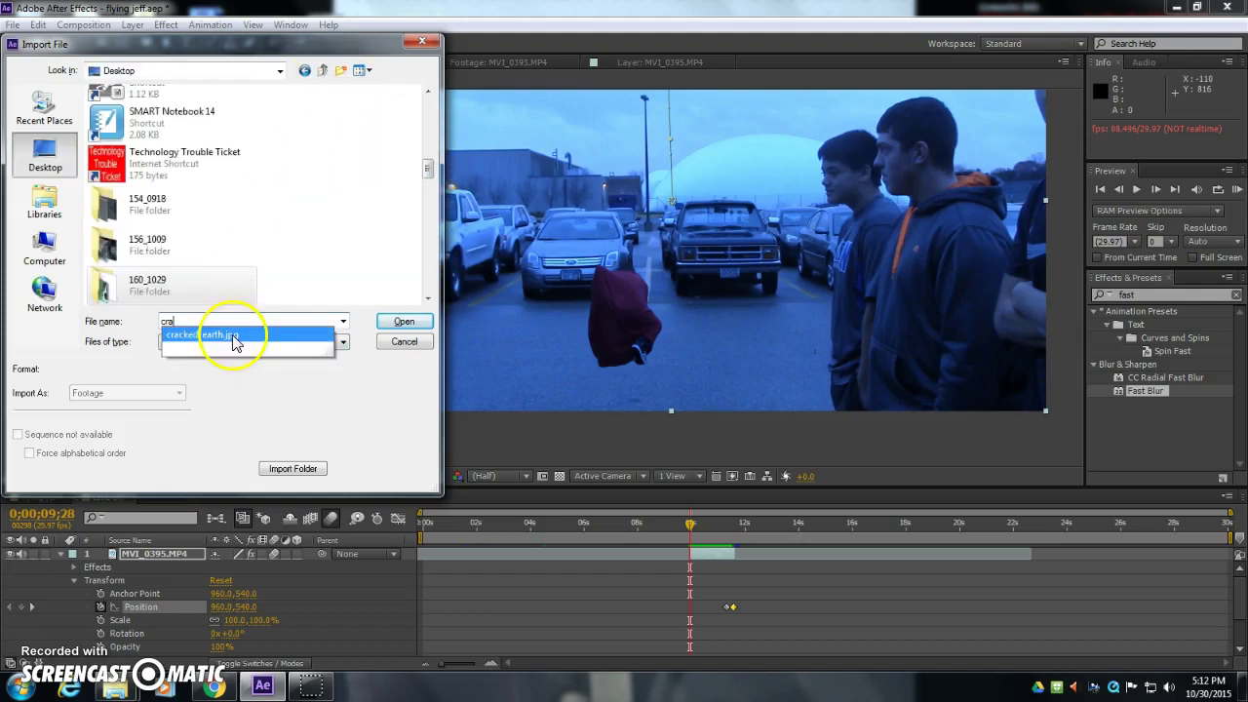
{"action": "left_click", "coordinate": [215, 334]}
Step: Import cracked-earth.jpg, add it to the take off comp, and trim it to 11;08–11;19
{"action": "left_click", "coordinate": [383, 327]}
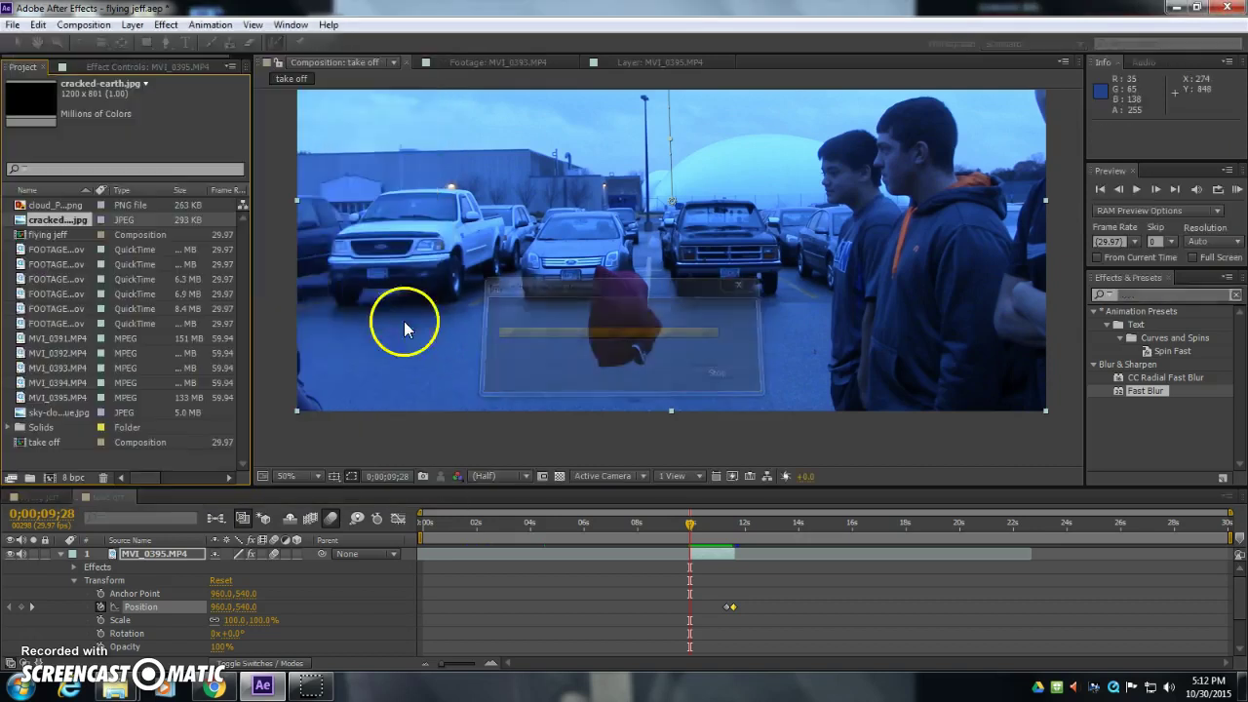
{"action": "left_click_drag", "start_coordinate": [29, 224], "coordinate": [629, 341]}
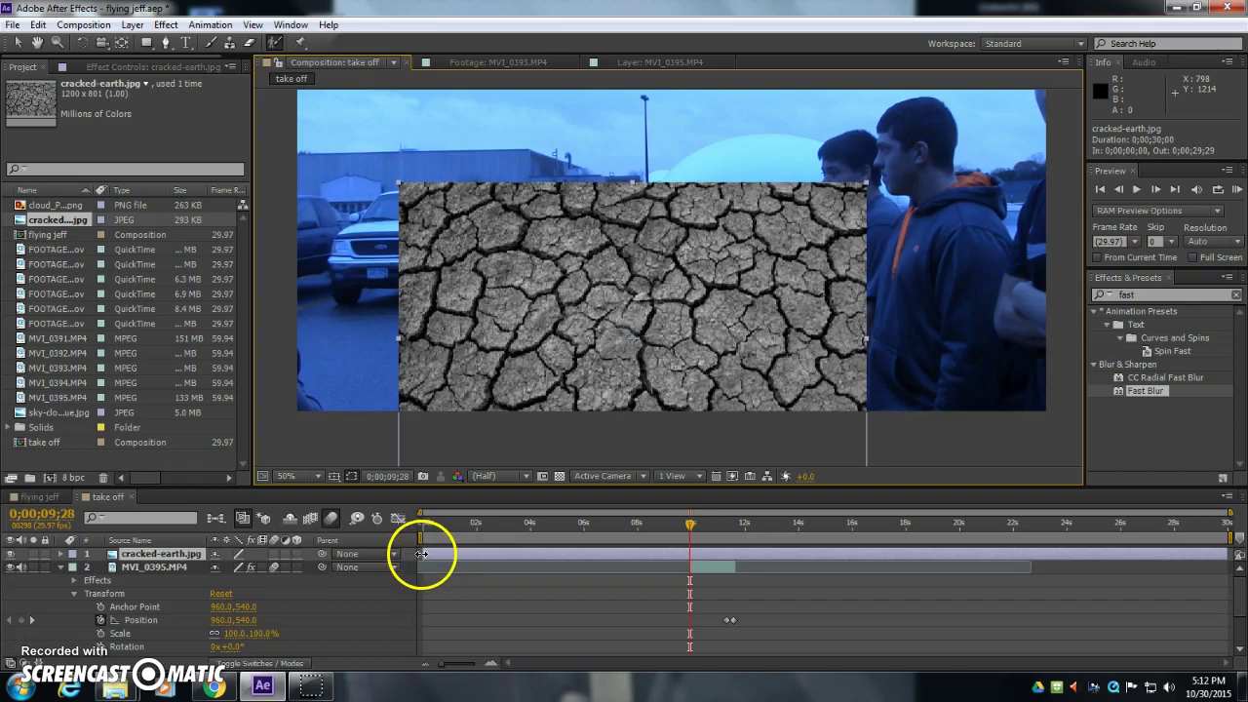
{"action": "left_click_drag", "start_coordinate": [421, 553], "coordinate": [705, 556]}
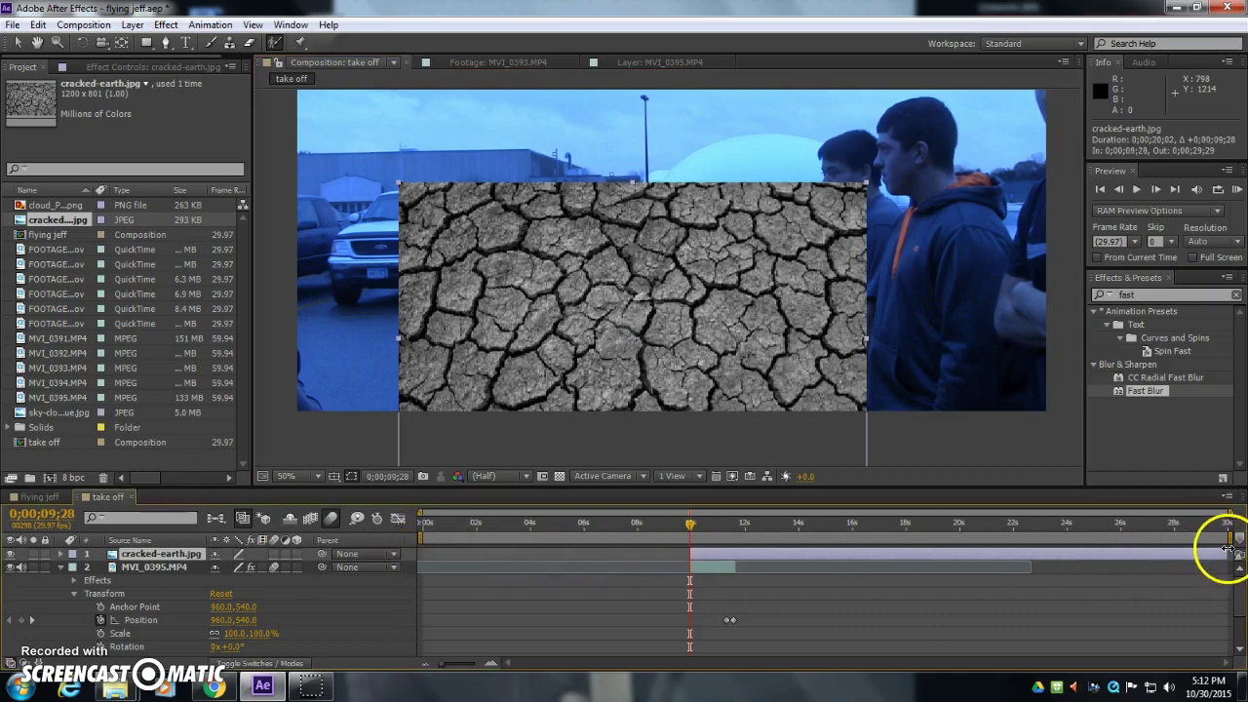
{"action": "left_click_drag", "start_coordinate": [1226, 549], "coordinate": [715, 554]}
{"action": "left_click", "coordinate": [724, 523]}
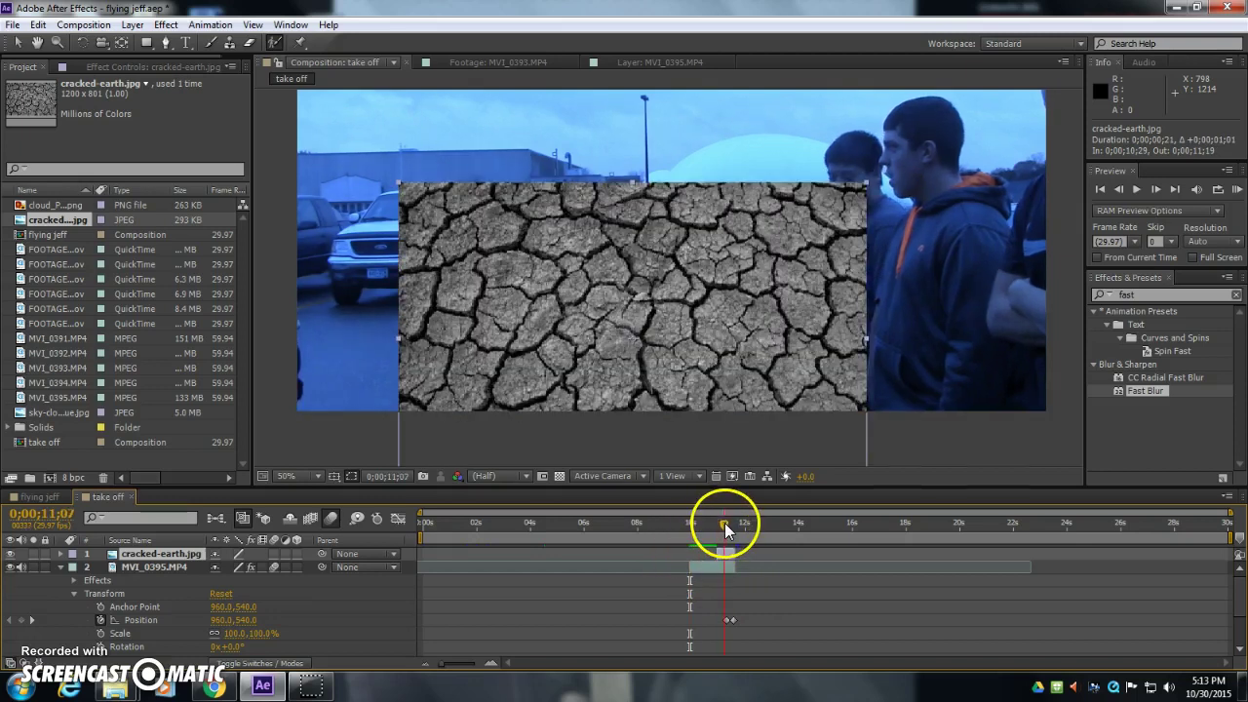
{"action": "left_click_drag", "start_coordinate": [717, 552], "coordinate": [726, 528]}
Step: Move the cracked-earth layer beneath the MVI_0395 figure footage layer
{"action": "key", "text": "Tab"}
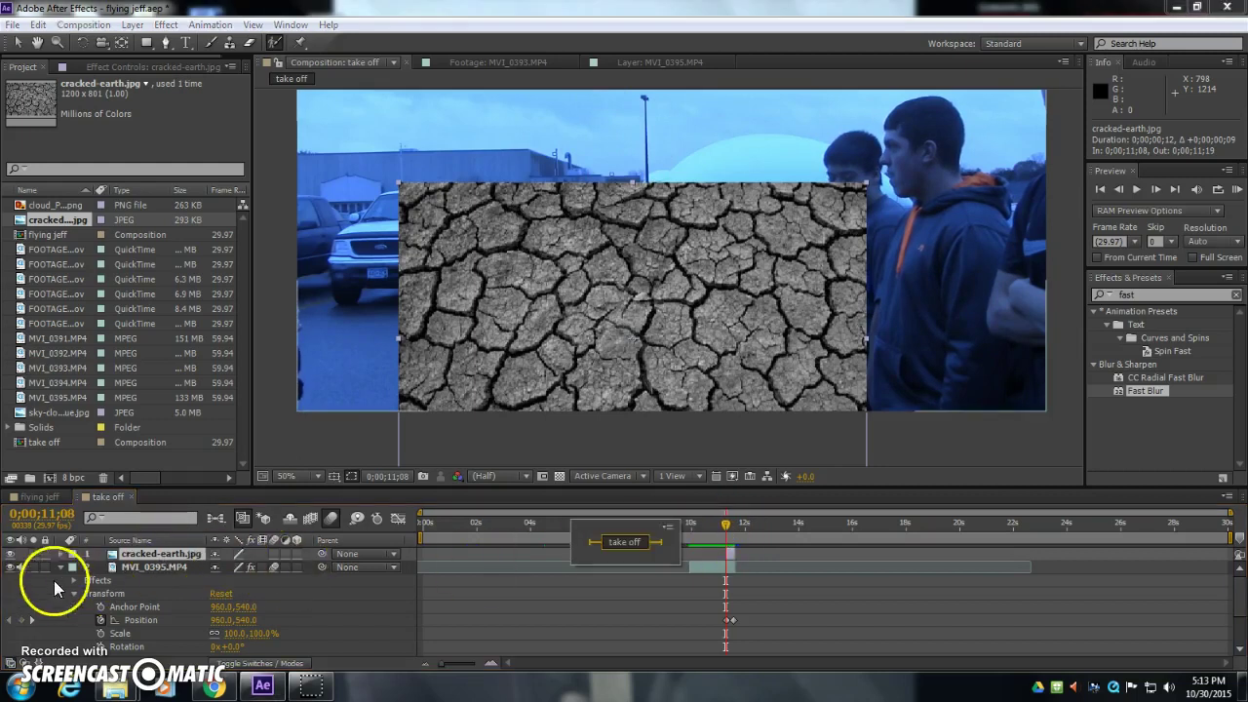
{"action": "left_click", "coordinate": [60, 566]}
{"action": "left_click", "coordinate": [60, 567]}
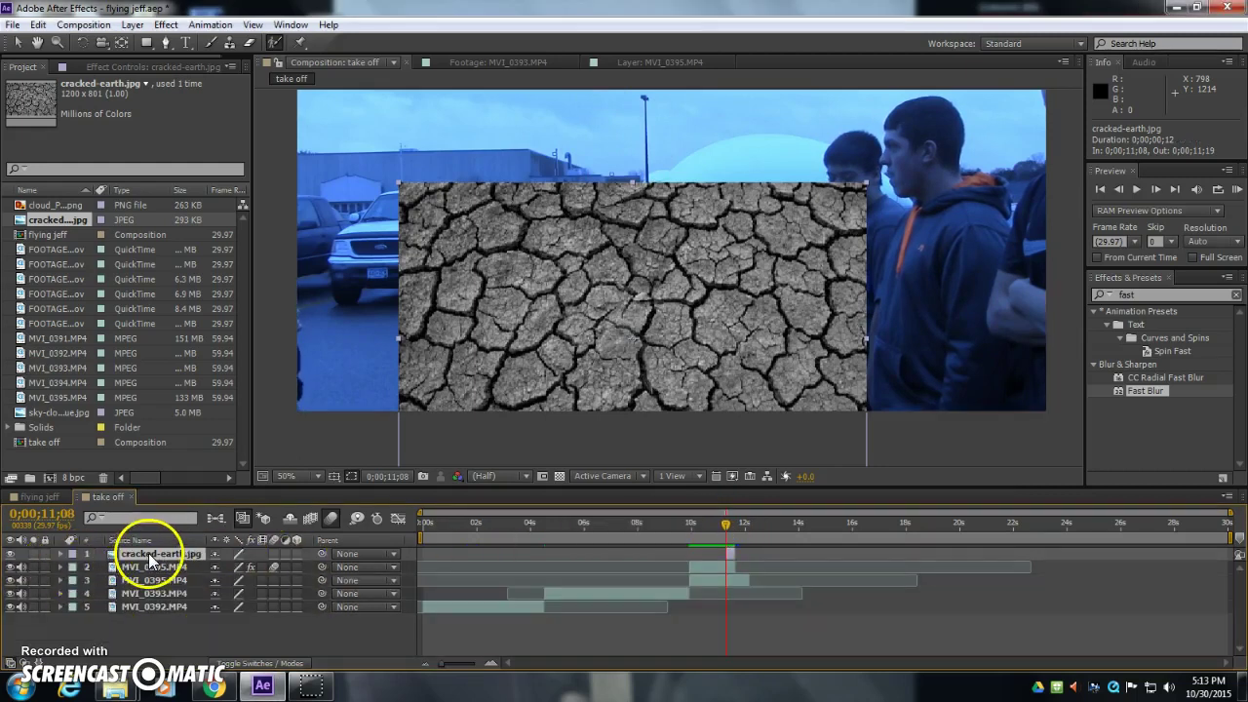
{"action": "left_click_drag", "start_coordinate": [151, 554], "coordinate": [162, 576]}
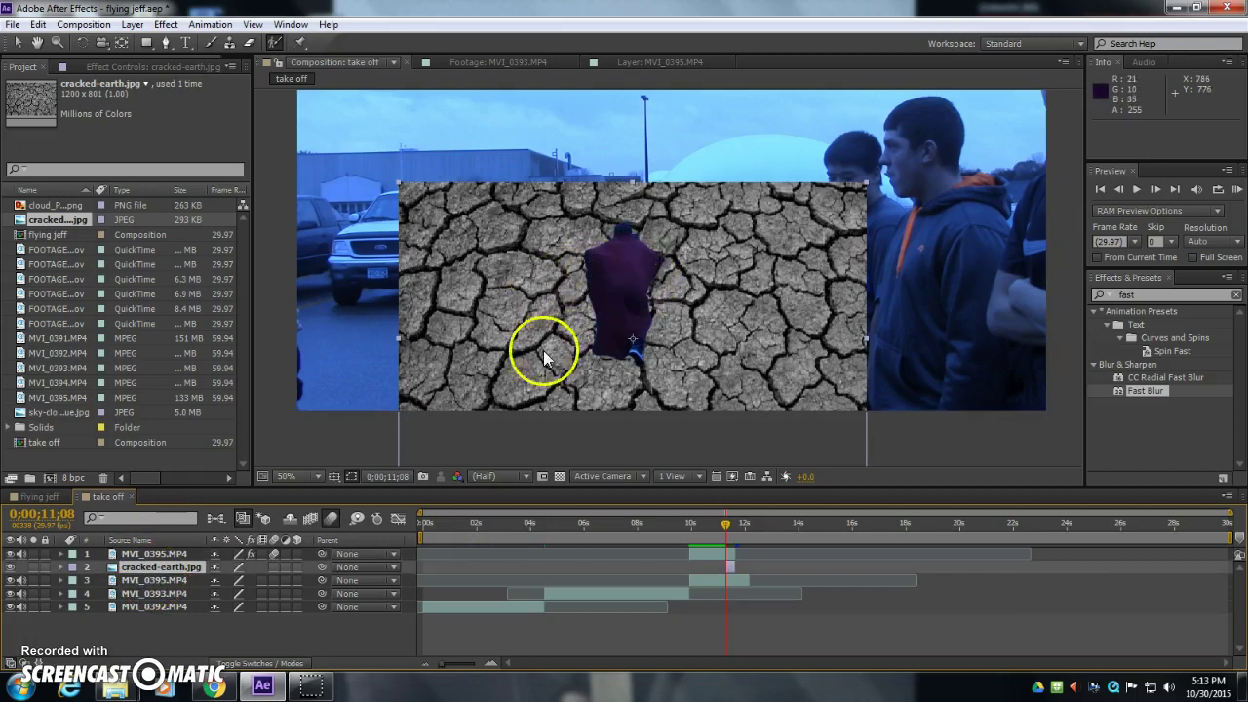
Step: Unlink Scale and squash cracked-earth to 86, 21%, positioned at 834, 910 on the ground
{"action": "left_click", "coordinate": [62, 567]}
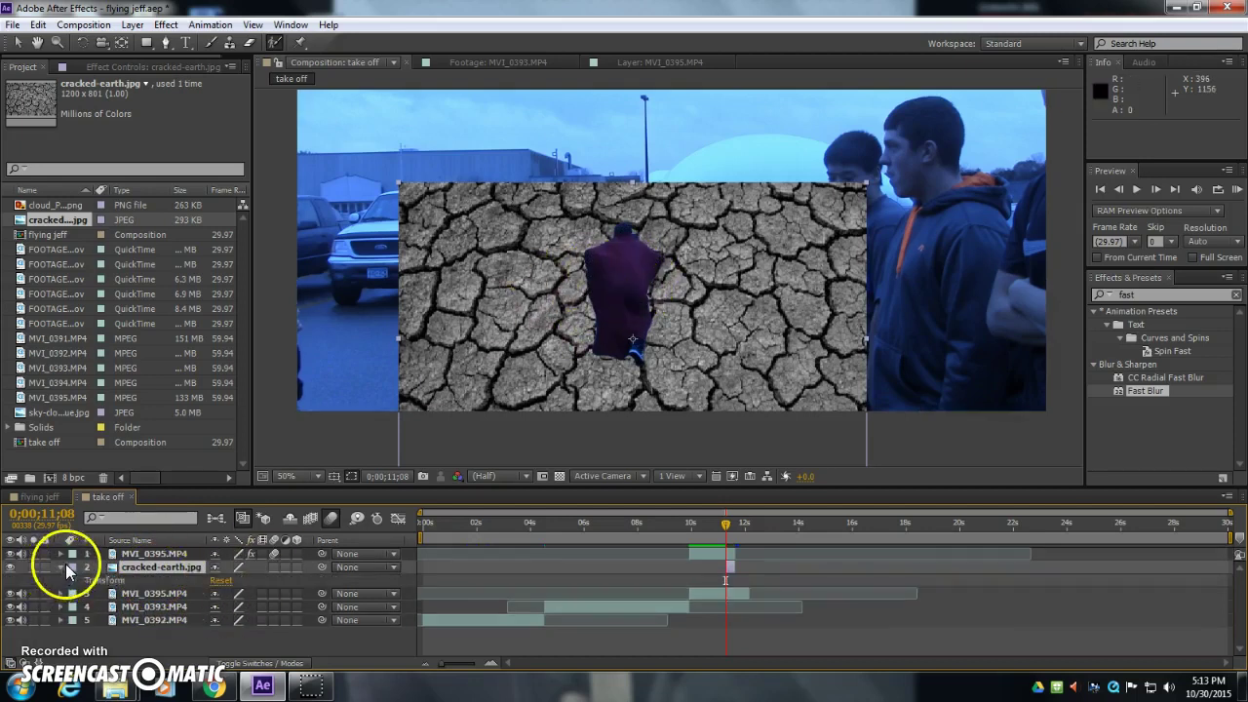
{"action": "left_click", "coordinate": [74, 580]}
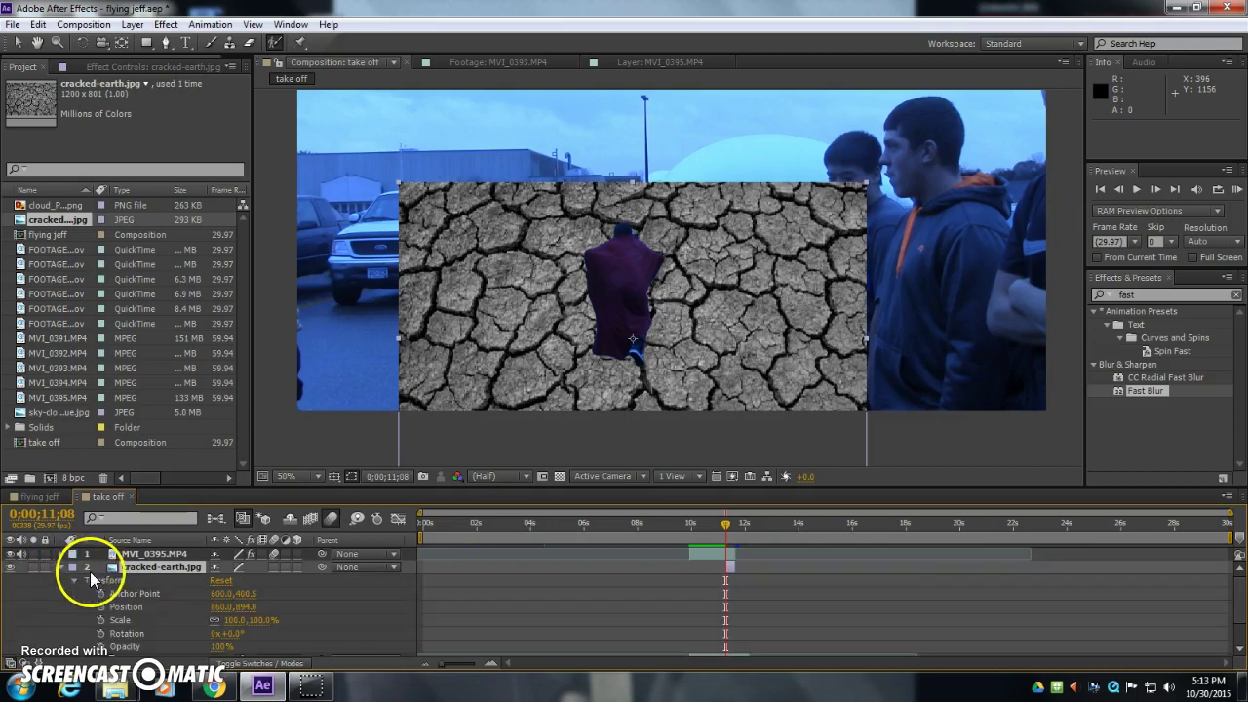
{"action": "left_click", "coordinate": [231, 621]}
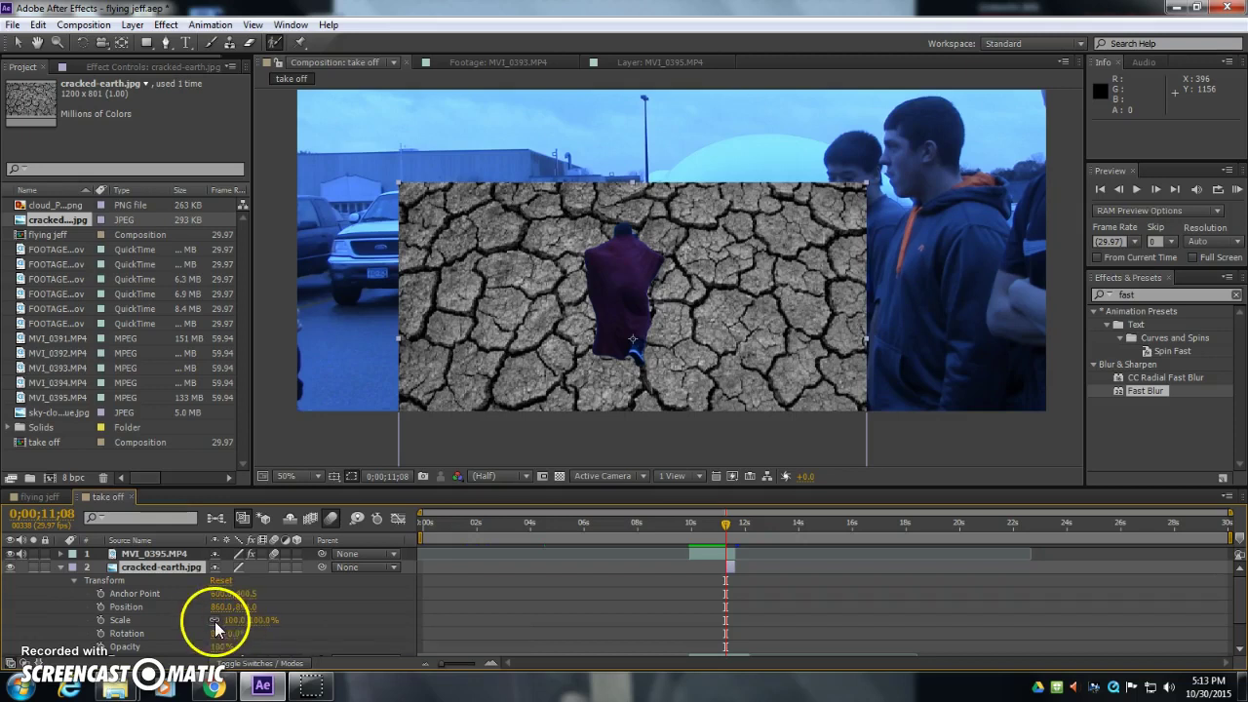
{"action": "mouse_move", "coordinate": [229, 632]}
{"action": "left_mouse_down"}
{"action": "mouse_move", "coordinate": [241, 624]}
{"action": "mouse_move", "coordinate": [194, 622]}
{"action": "mouse_move", "coordinate": [231, 629]}
{"action": "mouse_move", "coordinate": [228, 613]}
{"action": "mouse_move", "coordinate": [263, 626]}
{"action": "mouse_move", "coordinate": [223, 618]}
{"action": "mouse_move", "coordinate": [234, 624]}
{"action": "left_mouse_up"}
{"action": "left_click_drag", "start_coordinate": [738, 360], "coordinate": [732, 357]}
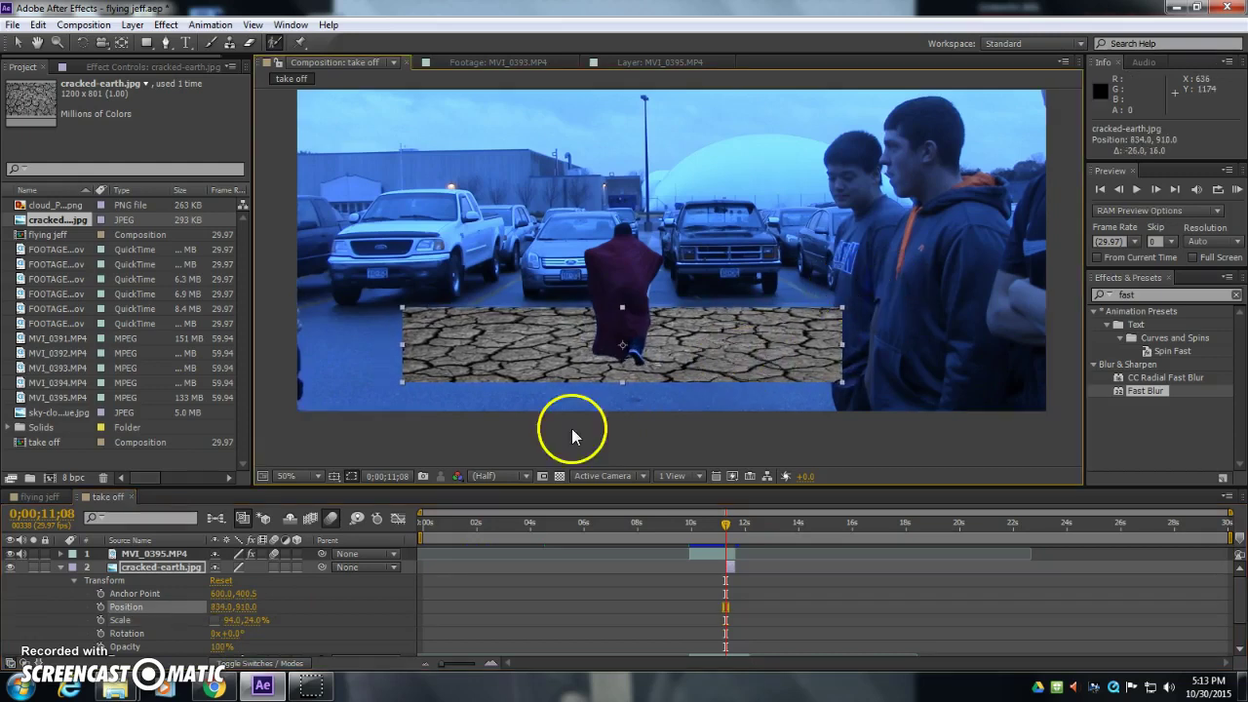
{"action": "left_click_drag", "start_coordinate": [259, 631], "coordinate": [223, 620]}
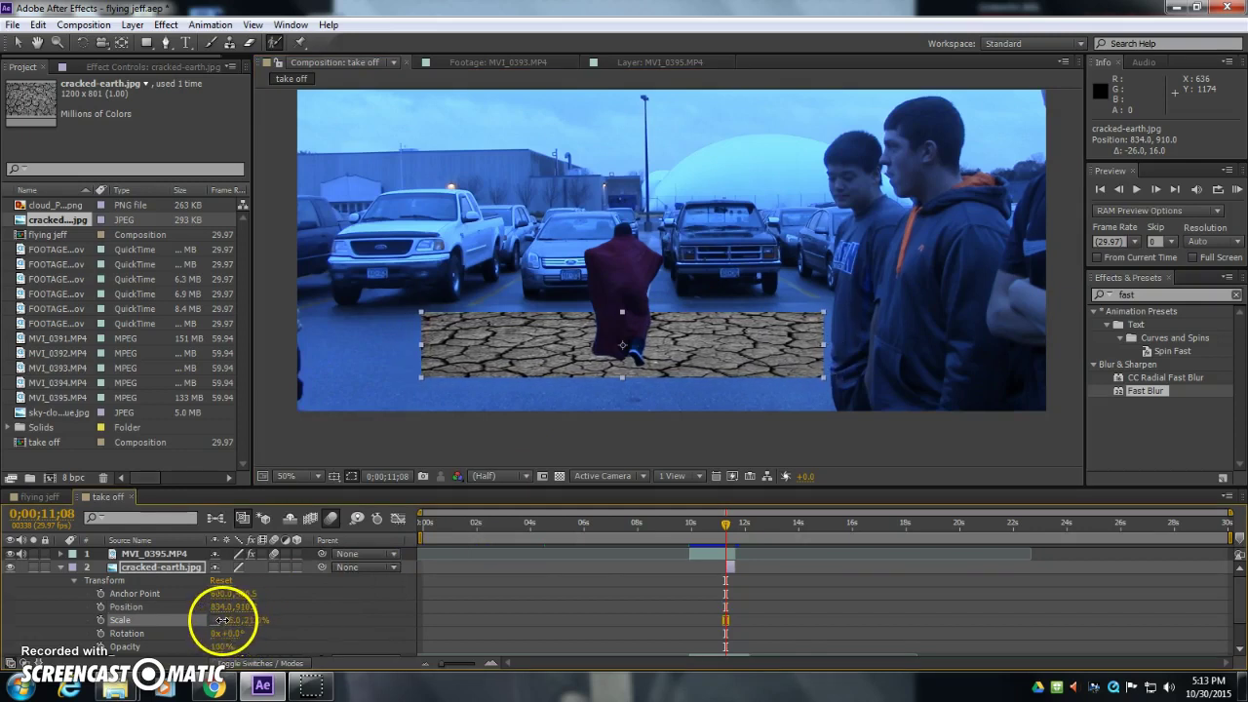
Step: Switch the cracked-earth layer's blending mode to Multiply
{"action": "left_click", "coordinate": [62, 565]}
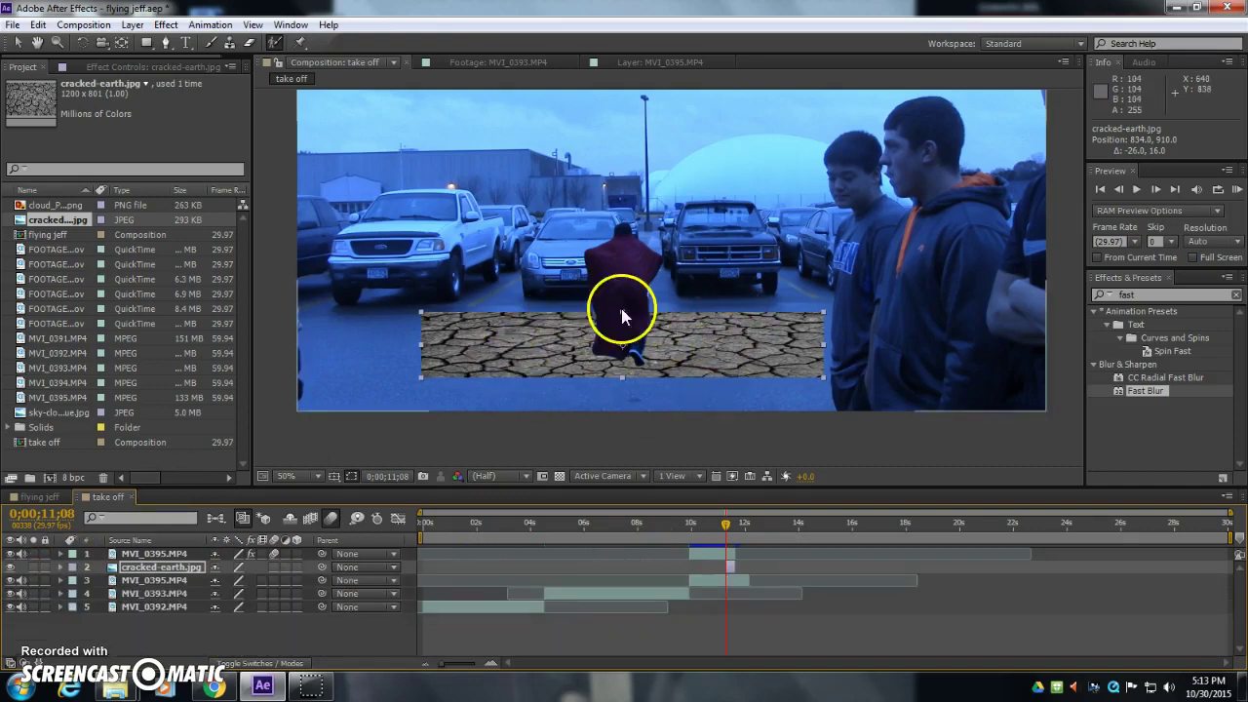
{"action": "left_click", "coordinate": [269, 666]}
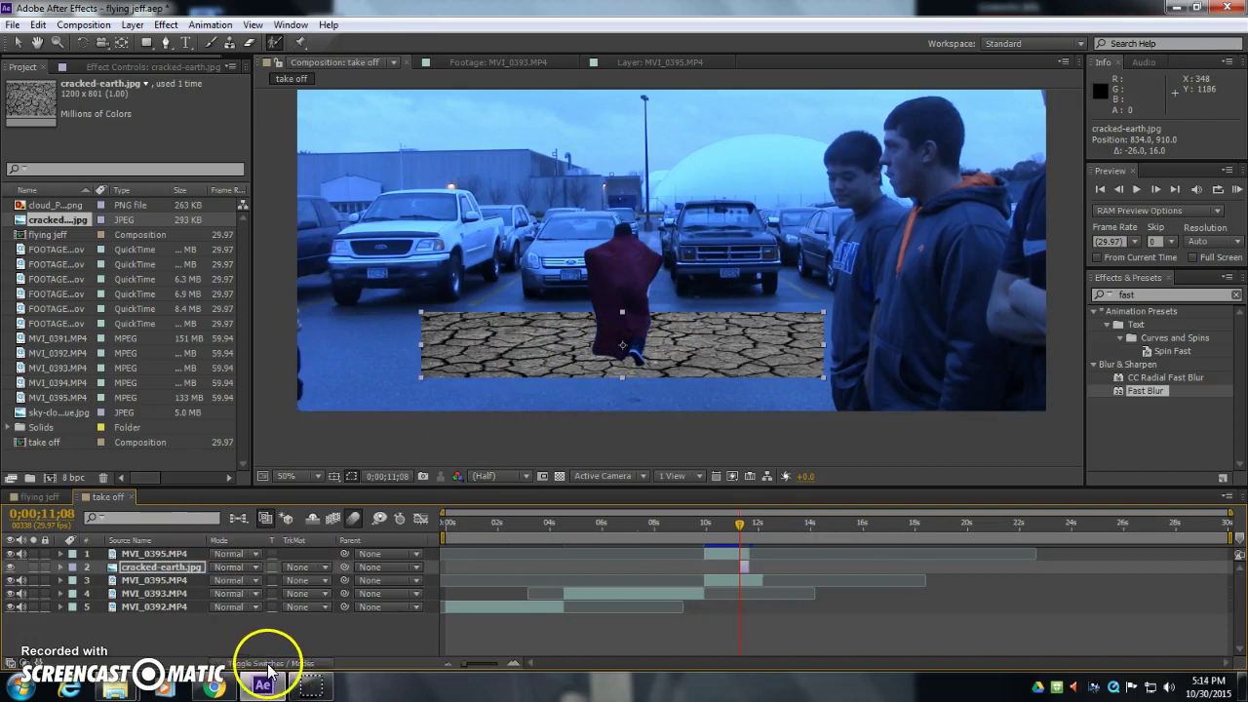
{"action": "left_click", "coordinate": [242, 575]}
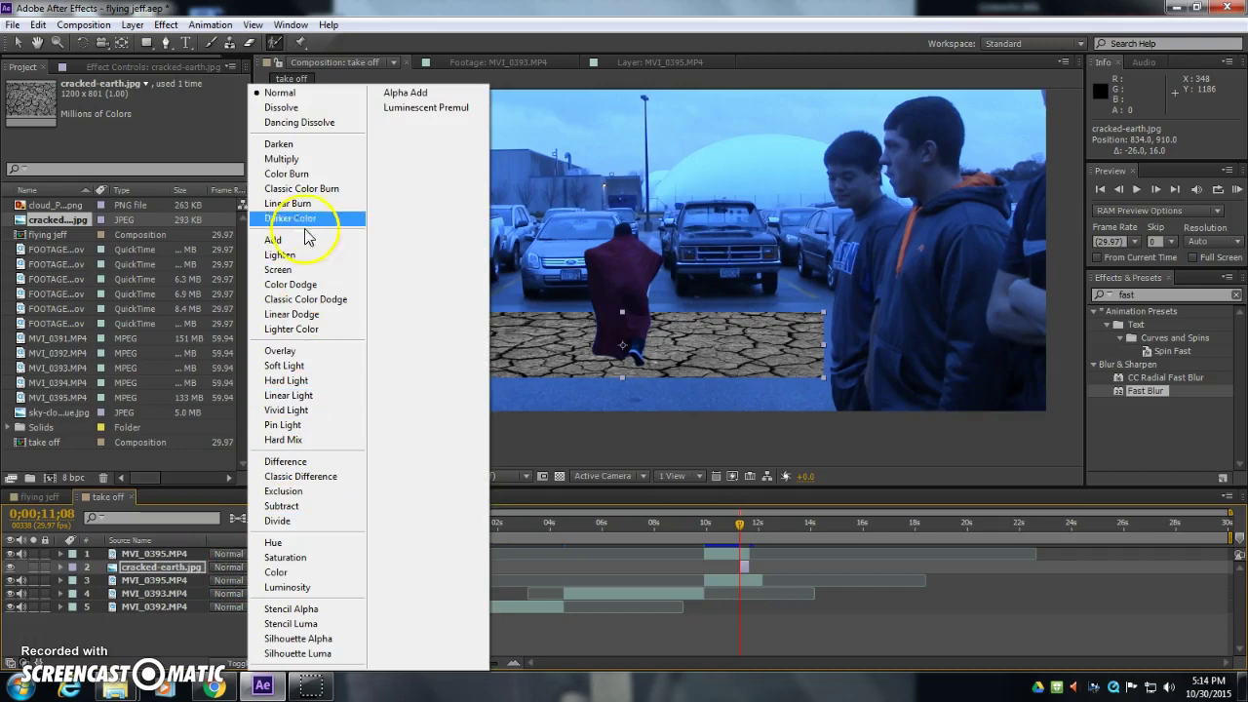
{"action": "left_click", "coordinate": [282, 159]}
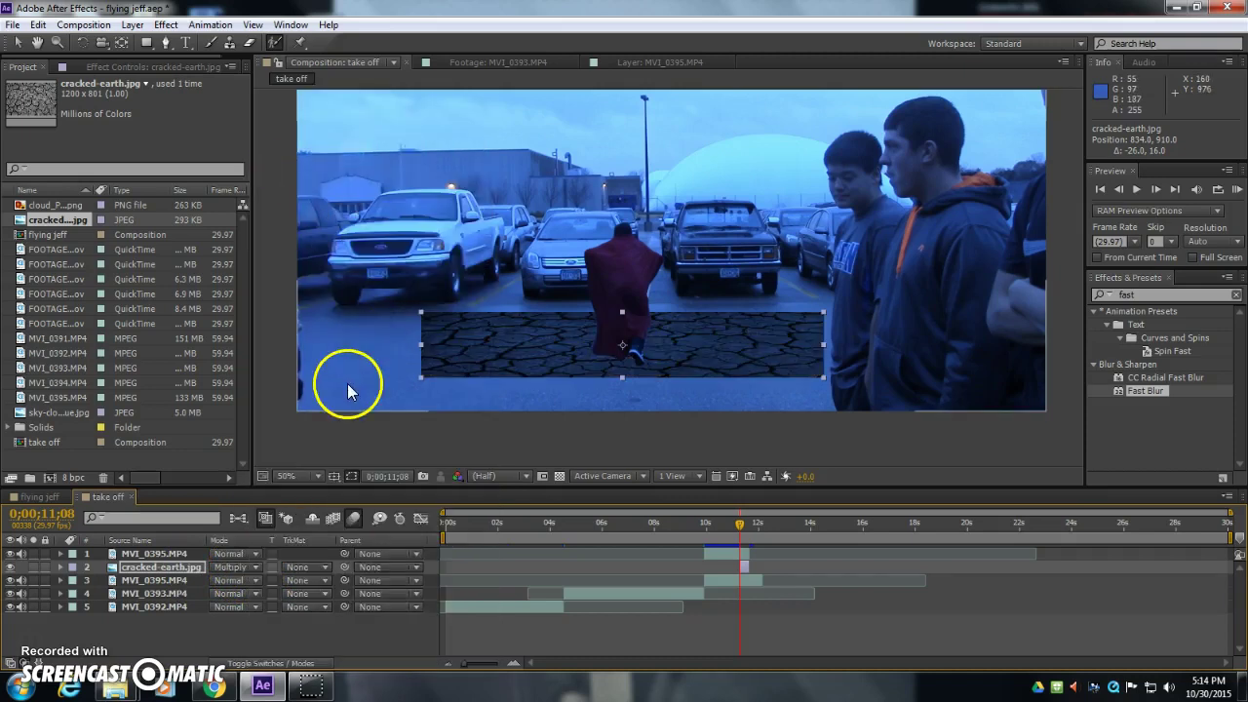
{"action": "left_click", "coordinate": [735, 390]}
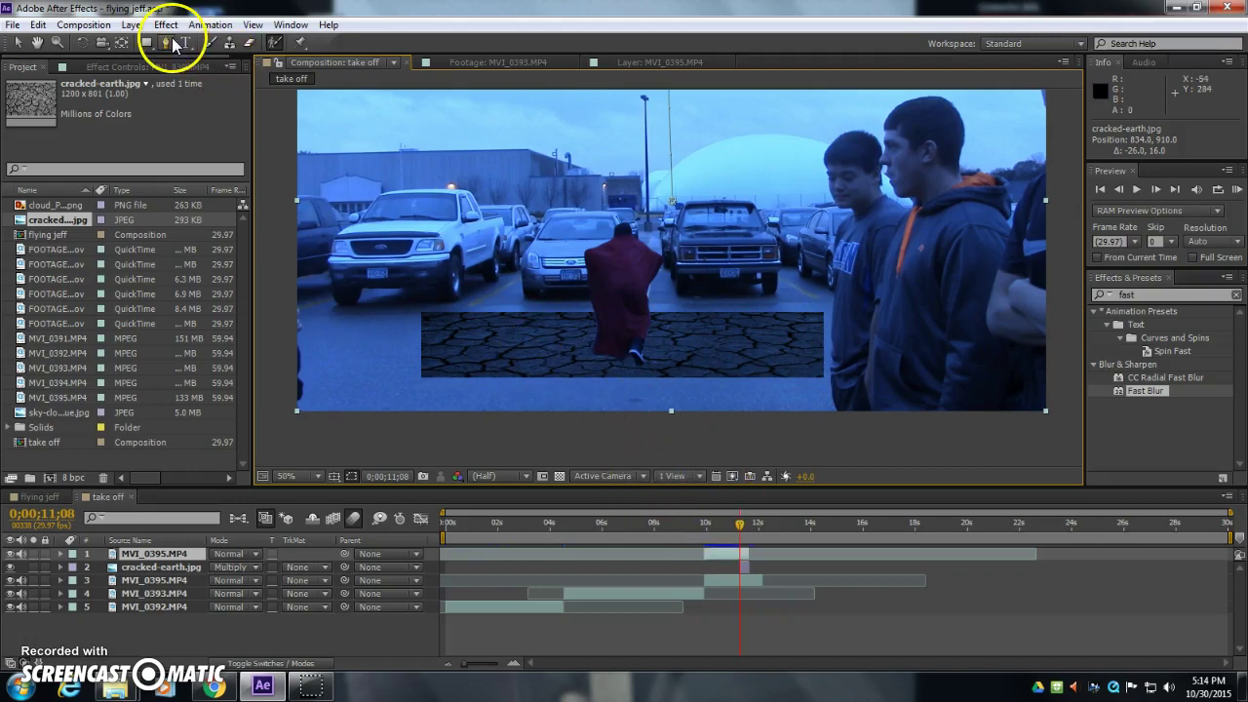
{"action": "left_click", "coordinate": [145, 43]}
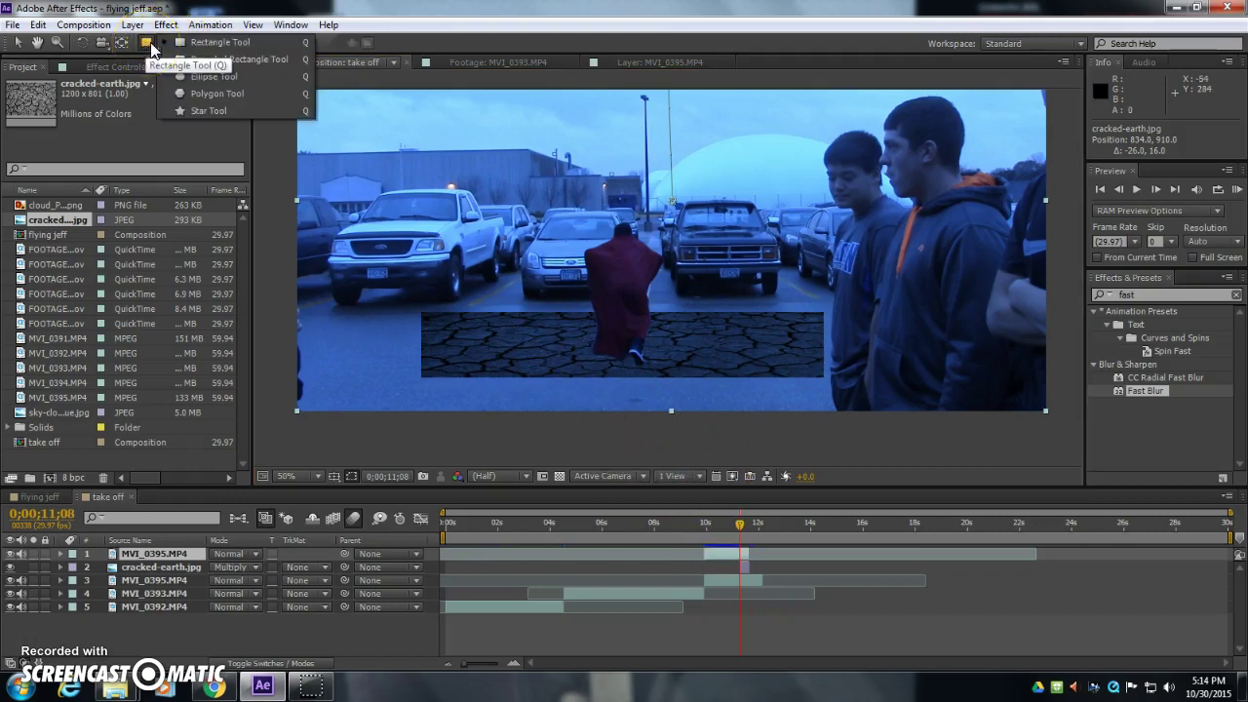
{"action": "left_click_drag", "start_coordinate": [147, 42], "coordinate": [213, 76]}
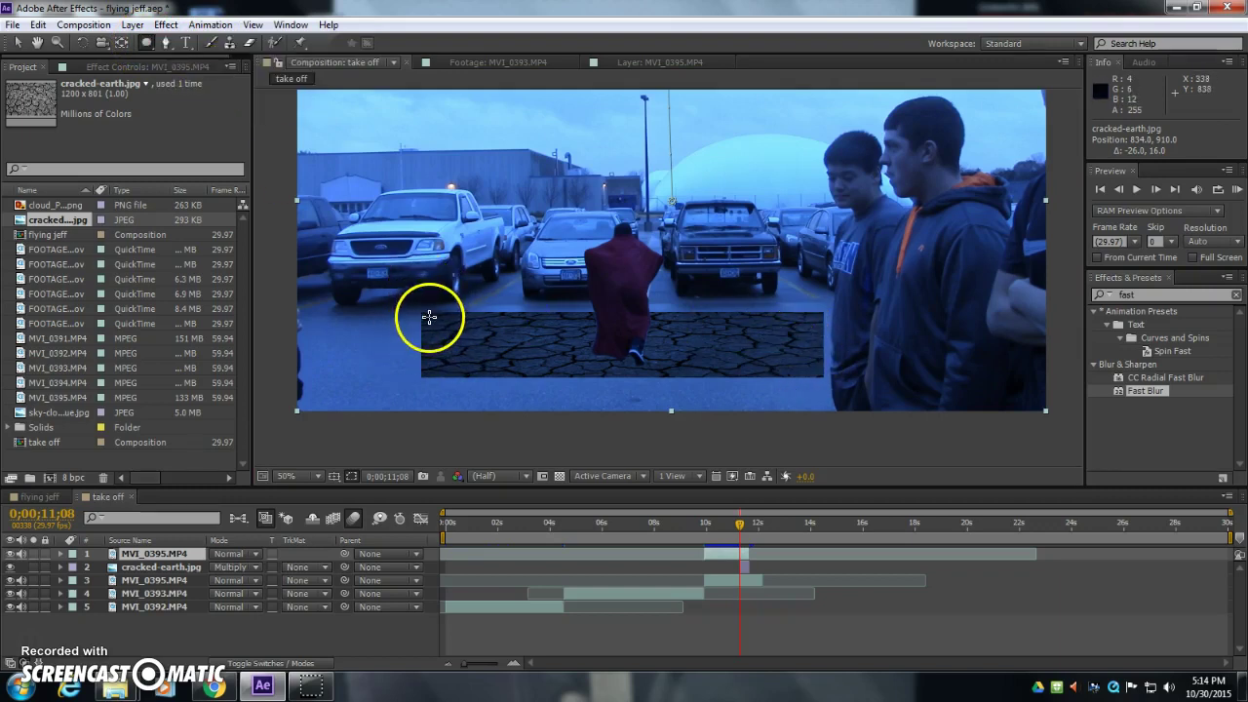
{"action": "left_click_drag", "start_coordinate": [427, 317], "coordinate": [817, 371]}
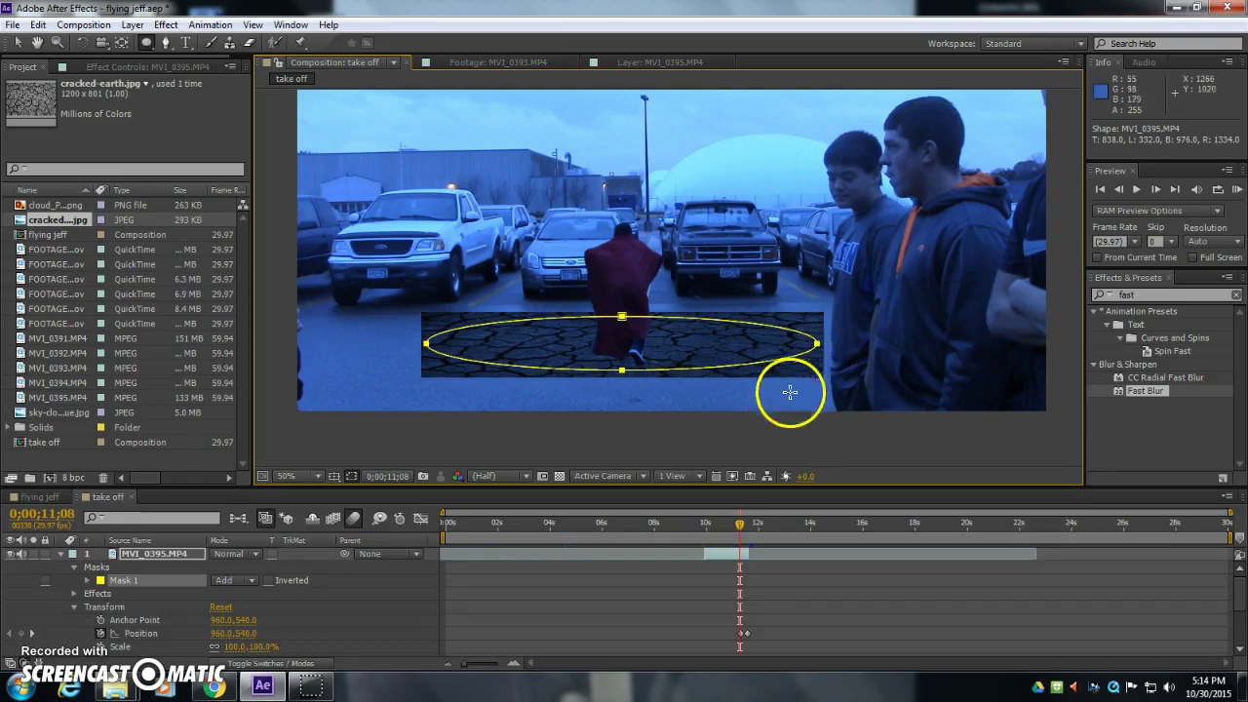
{"action": "key", "text": "ctrl+z"}
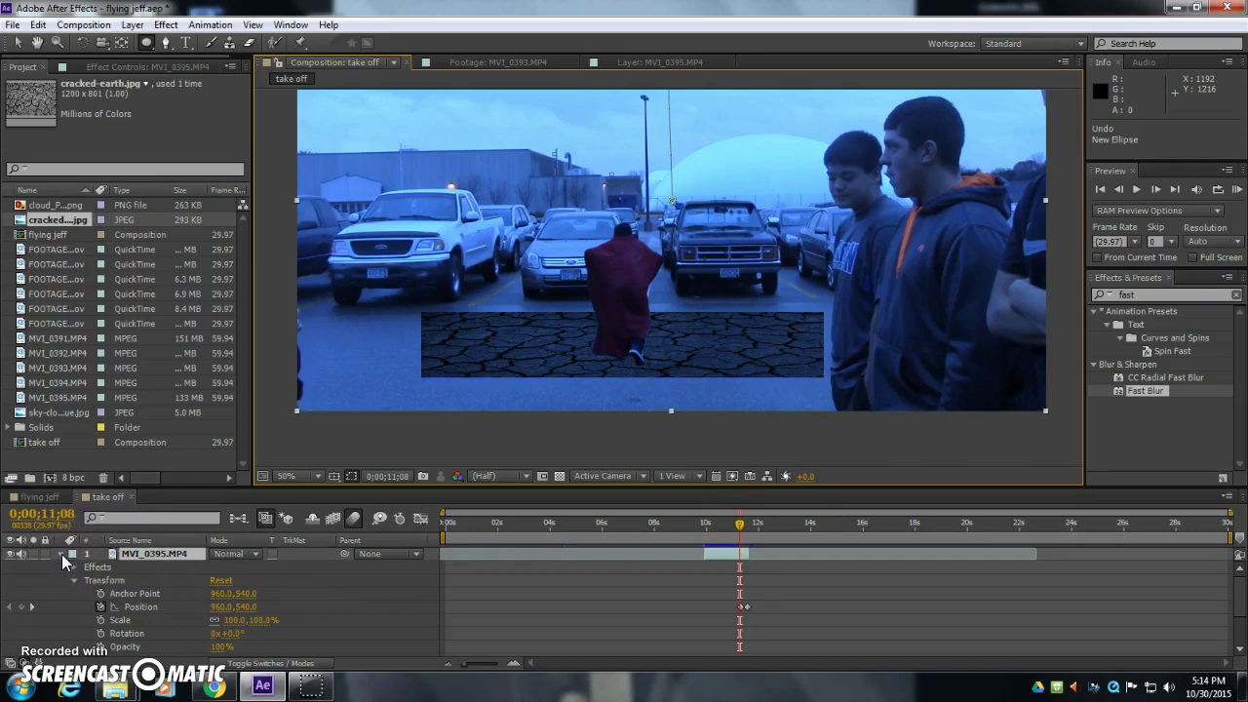
Step: Draw an elliptical Mask 1 over the cracked-earth layer and check a later frame
{"action": "left_click", "coordinate": [62, 554]}
{"action": "left_click", "coordinate": [152, 568]}
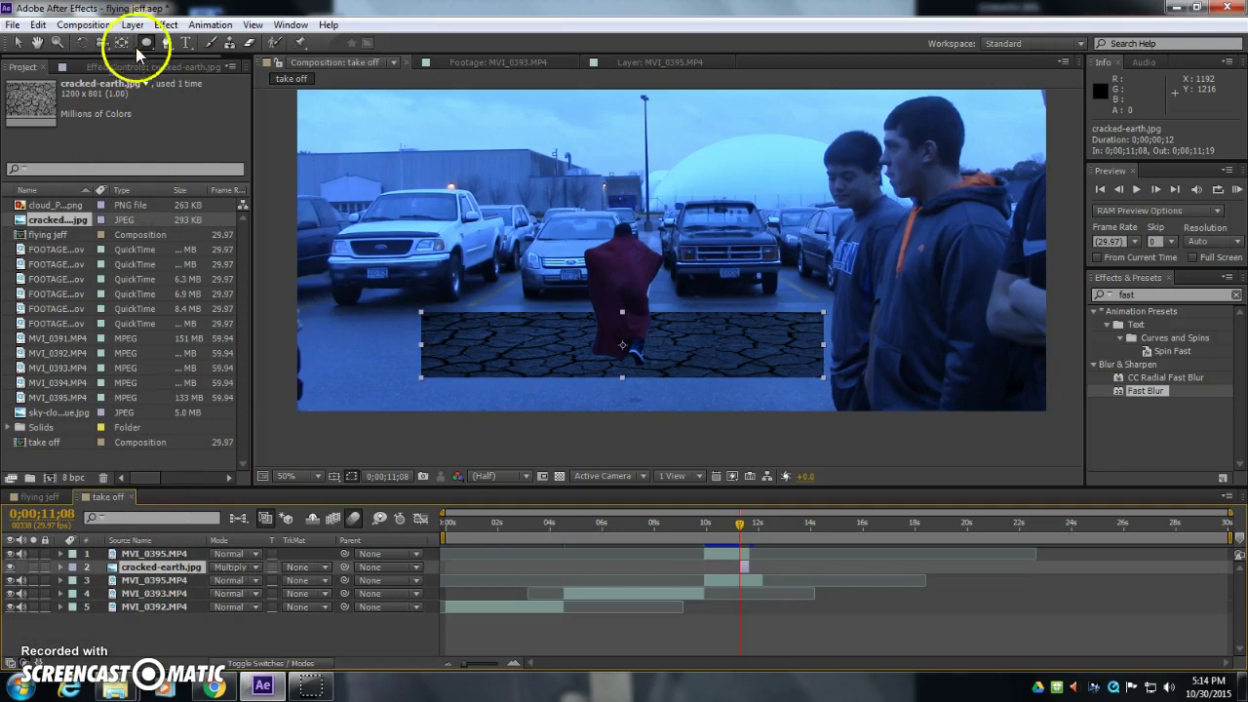
{"action": "left_click_drag", "start_coordinate": [147, 41], "coordinate": [194, 77]}
{"action": "left_click_drag", "start_coordinate": [424, 316], "coordinate": [809, 369]}
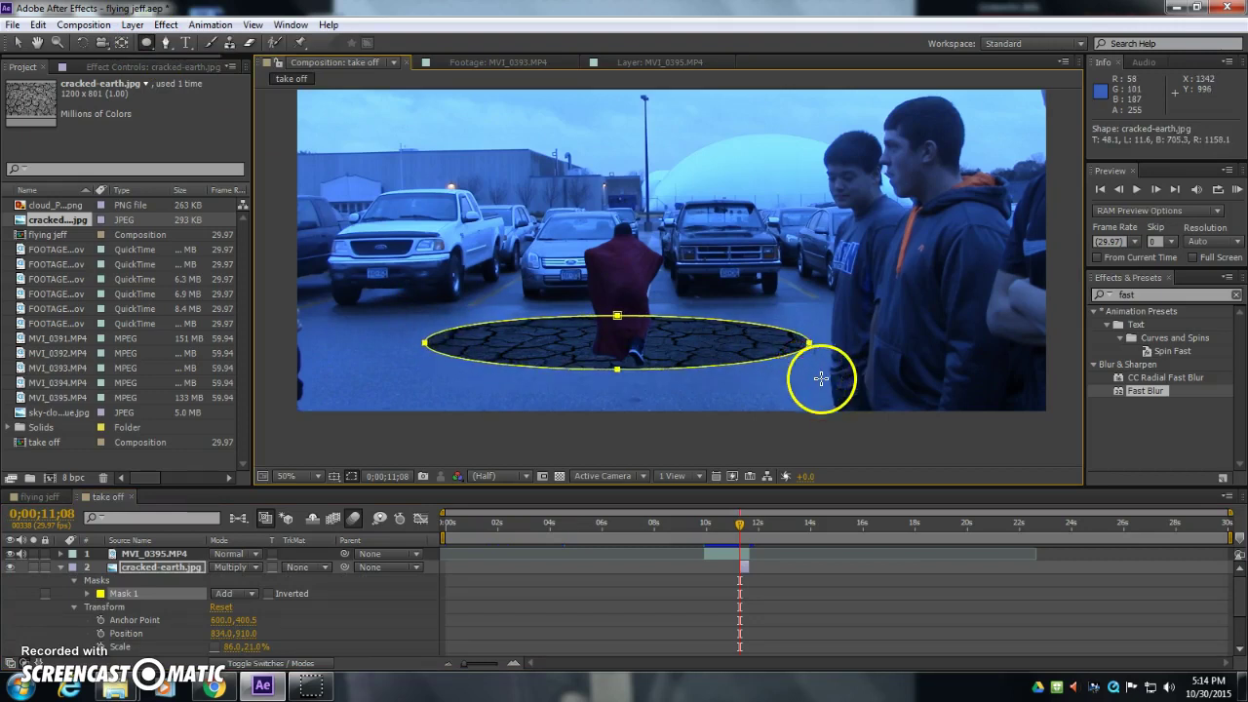
{"action": "left_click", "coordinate": [753, 583]}
{"action": "left_click_drag", "start_coordinate": [736, 525], "coordinate": [741, 525]}
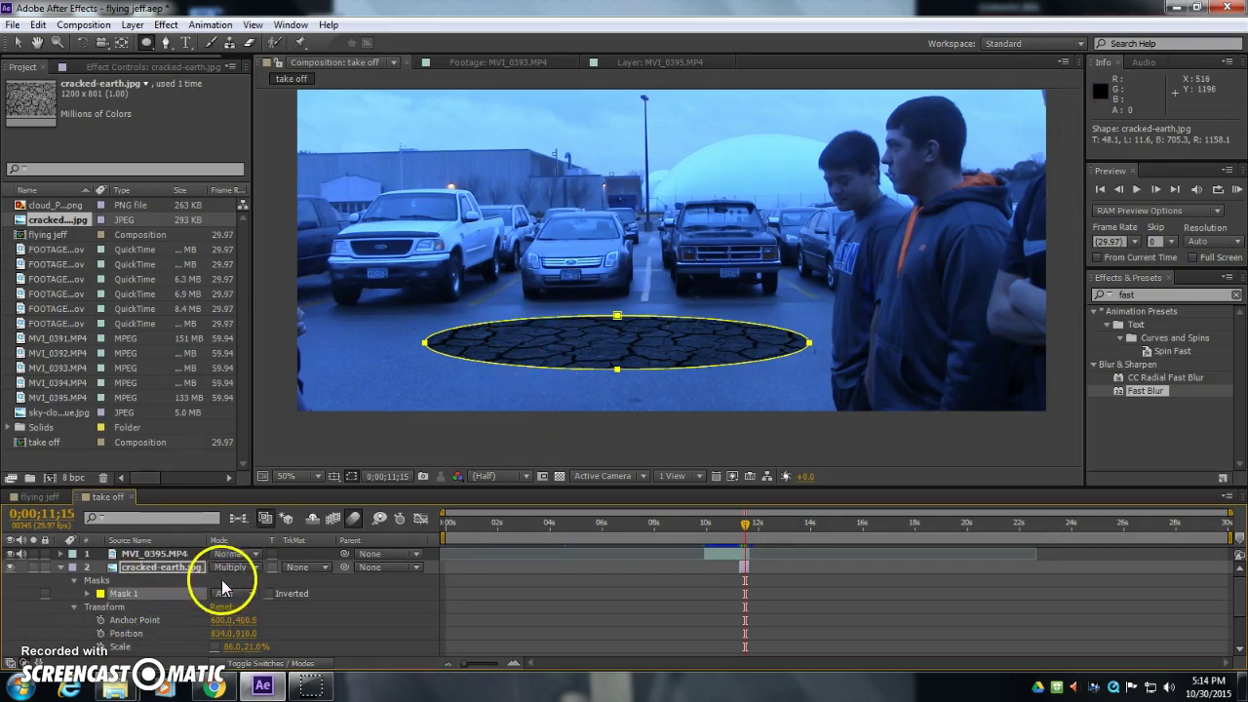
Step: Reveal Mask 1's settings and feather the oval's edge, deselecting to preview
{"action": "left_click", "coordinate": [74, 606]}
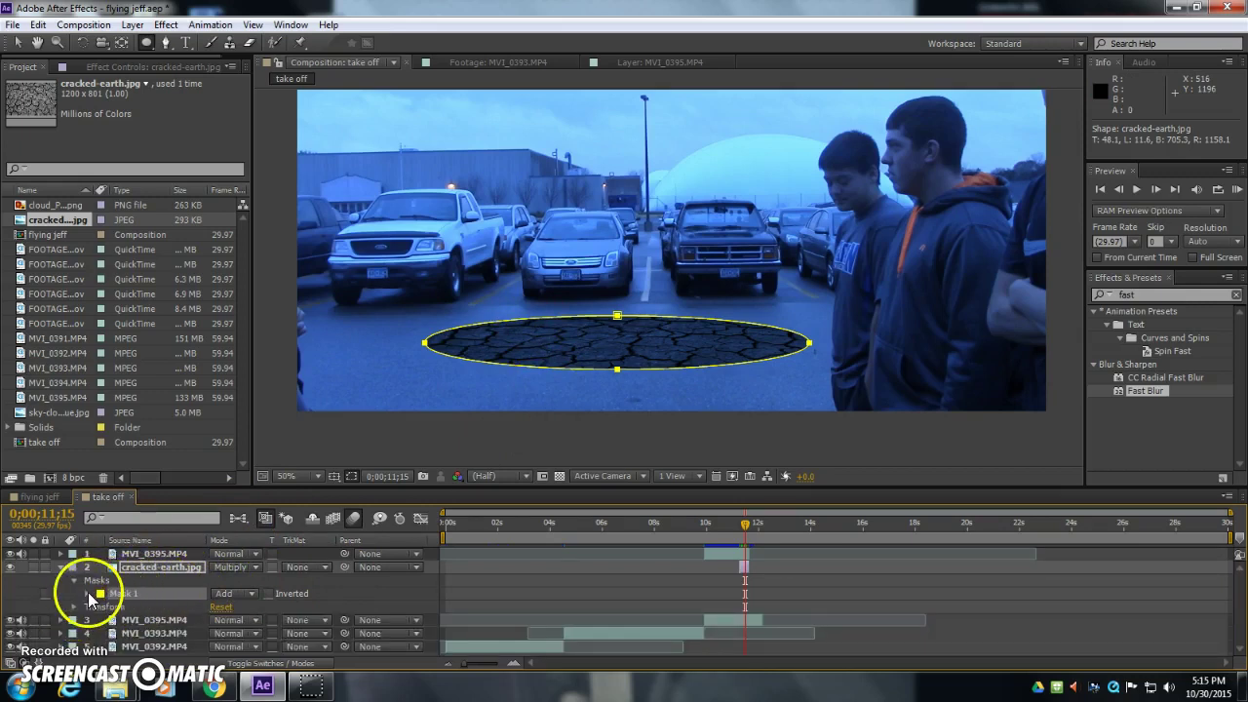
{"action": "left_click", "coordinate": [87, 593]}
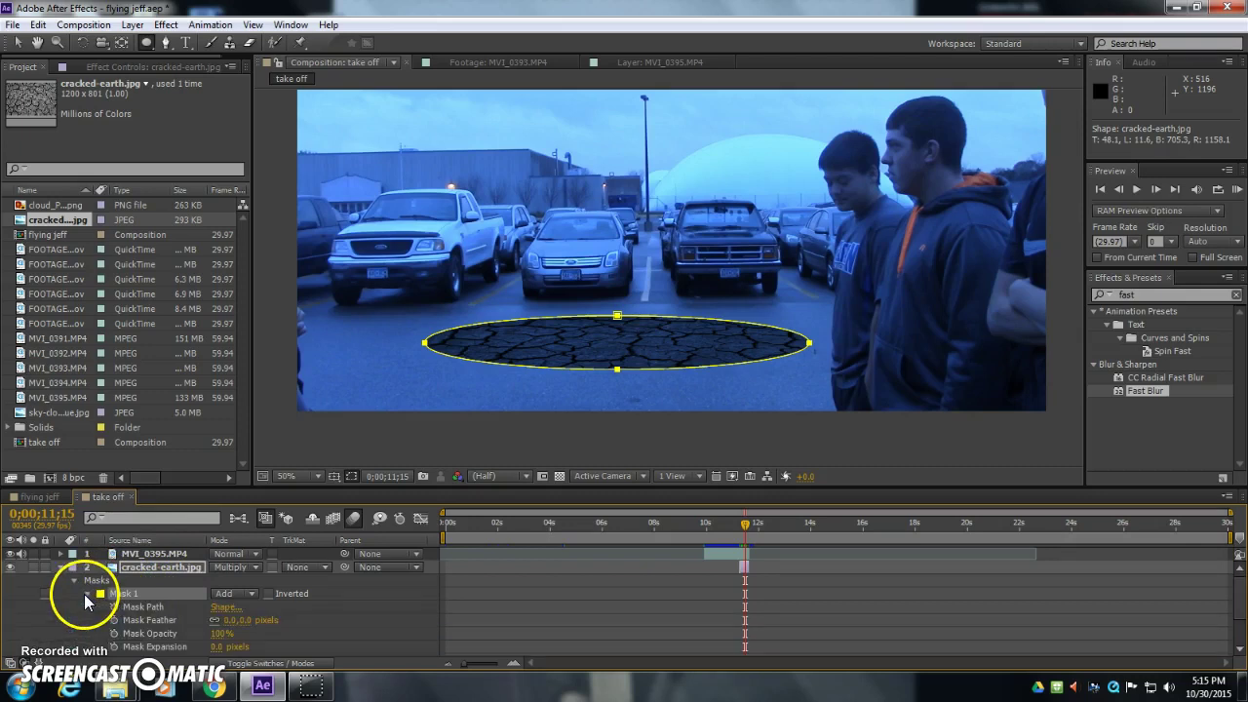
{"action": "scroll", "coordinate": [160, 609], "scroll_direction": "down", "scroll_amount": 3}
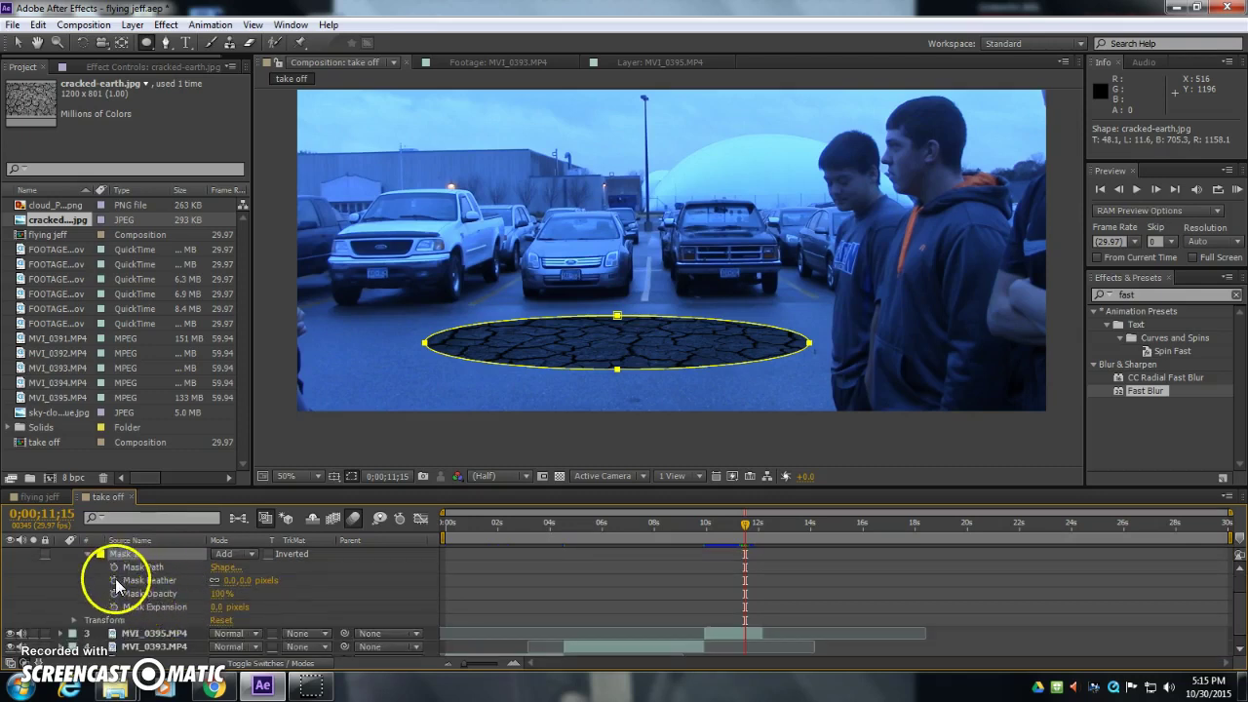
{"action": "left_click_drag", "start_coordinate": [228, 587], "coordinate": [302, 582]}
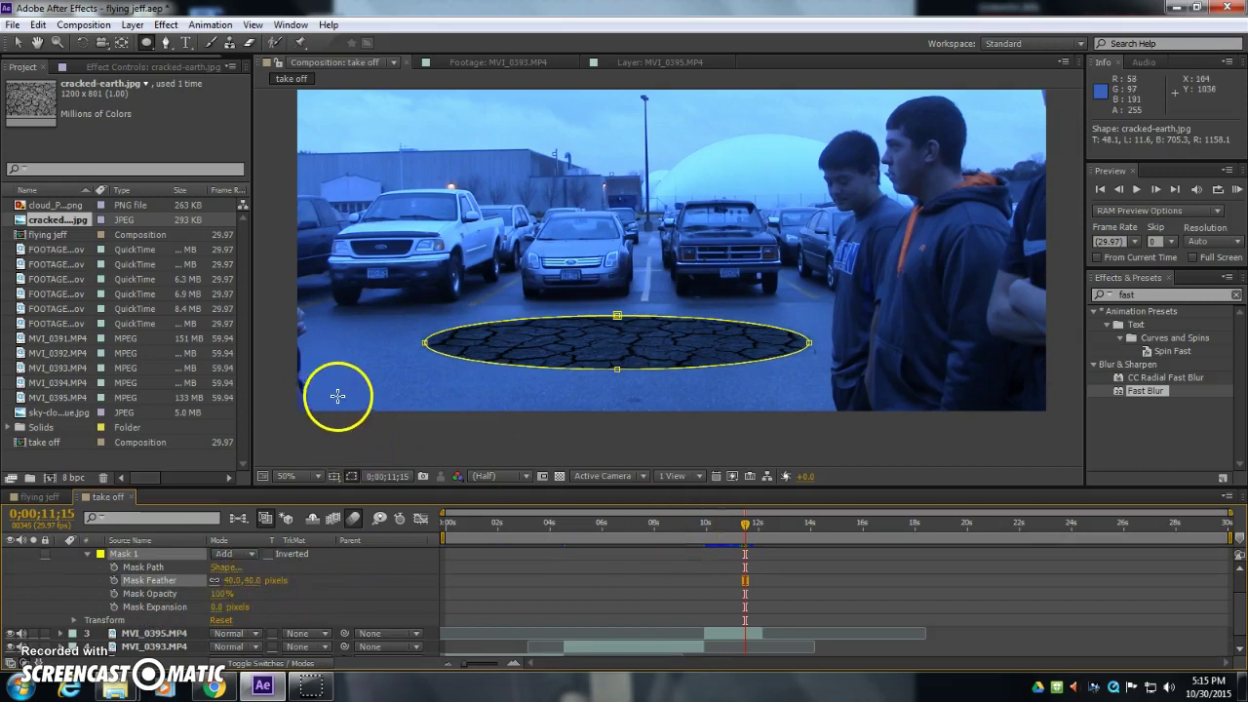
{"action": "left_click", "coordinate": [16, 43]}
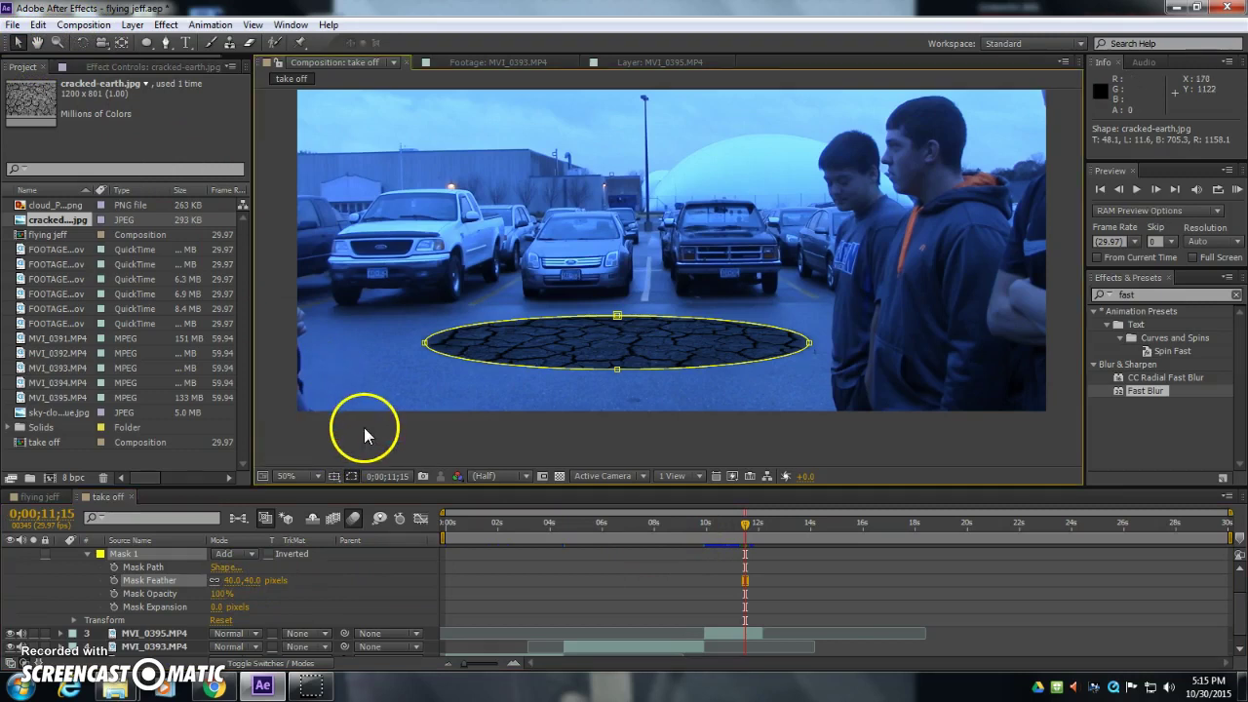
{"action": "left_click", "coordinate": [376, 441]}
Step: Try a 68-pixel Mask Feather, then settle on 53 pixels
{"action": "left_click", "coordinate": [439, 321]}
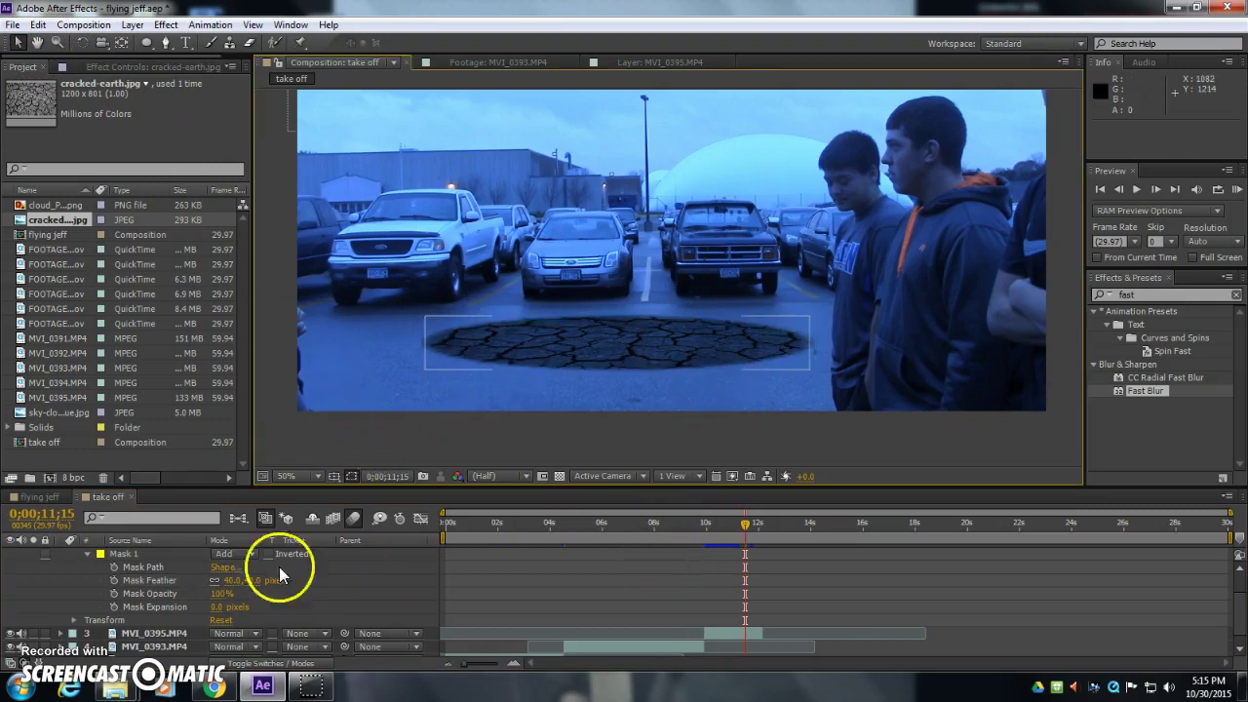
{"action": "left_click_drag", "start_coordinate": [232, 583], "coordinate": [259, 581]}
{"action": "left_click", "coordinate": [374, 451]}
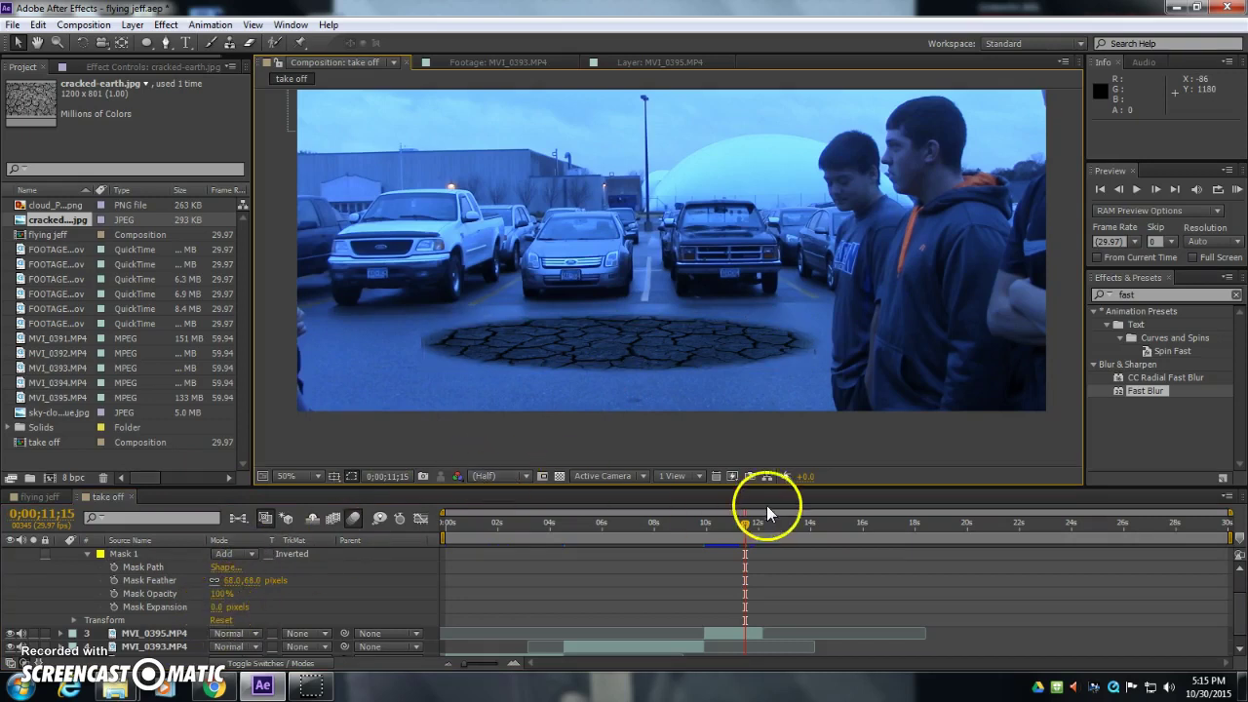
{"action": "left_click_drag", "start_coordinate": [237, 580], "coordinate": [222, 580]}
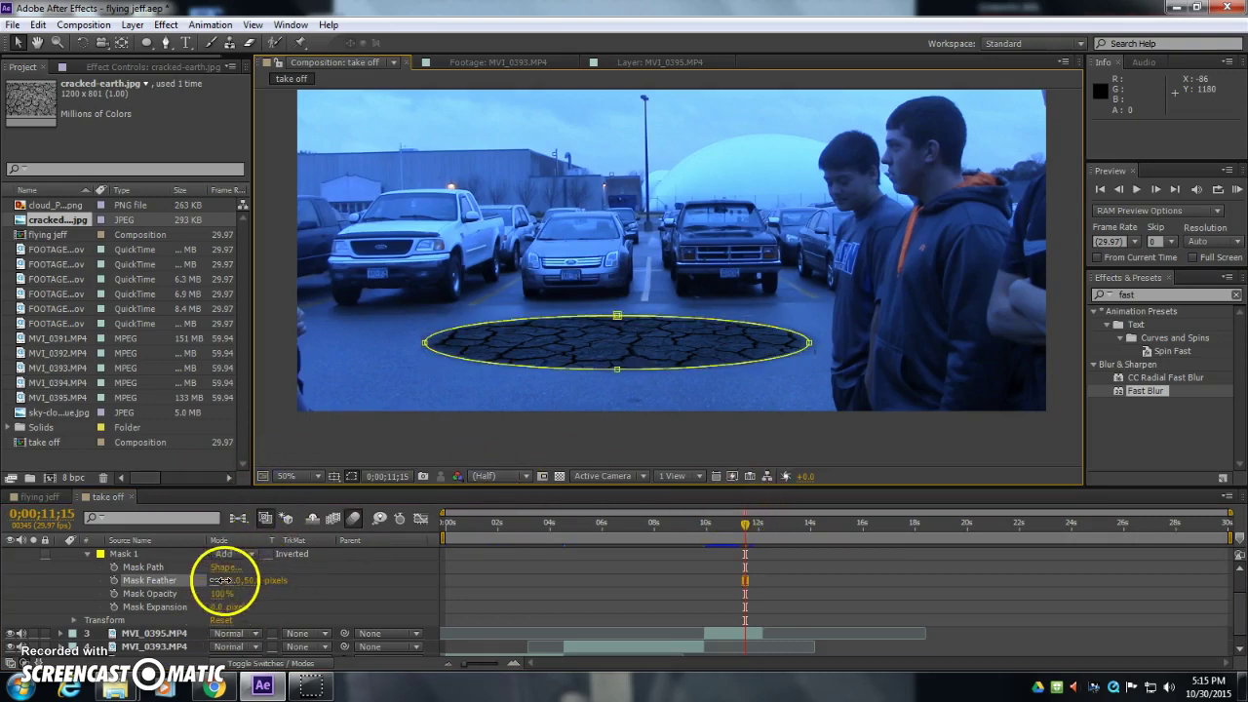
{"action": "left_click", "coordinate": [454, 447]}
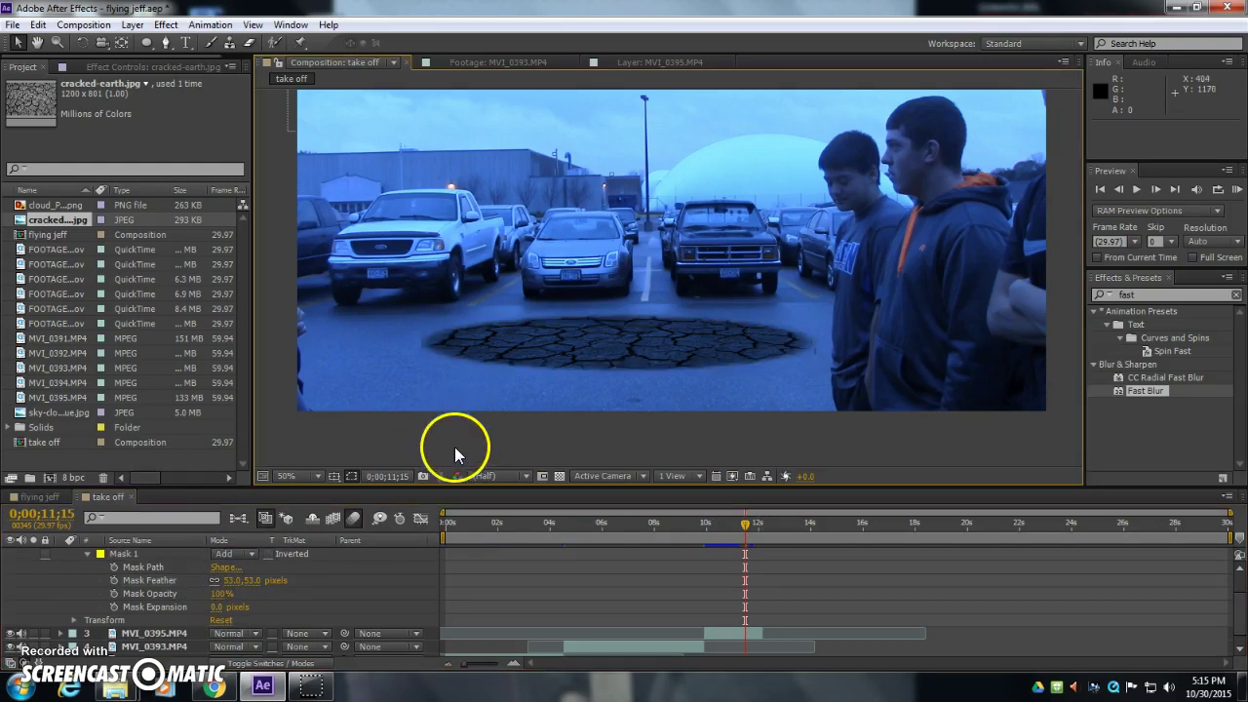
Step: At the 11;08 takeoff frame, keyframe Mask Expansion at -339 pixels so the patch vanishes
{"action": "scroll", "coordinate": [751, 565], "scroll_direction": "up", "scroll_amount": 3}
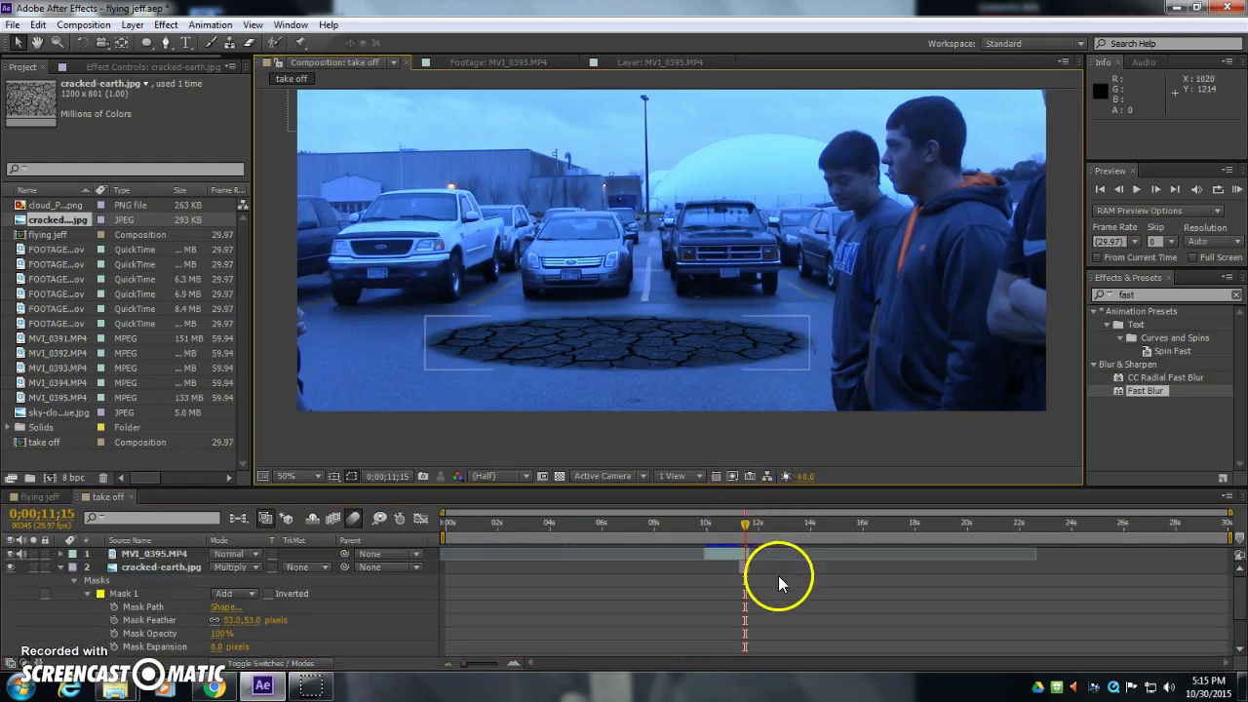
{"action": "left_click_drag", "start_coordinate": [747, 525], "coordinate": [743, 526]}
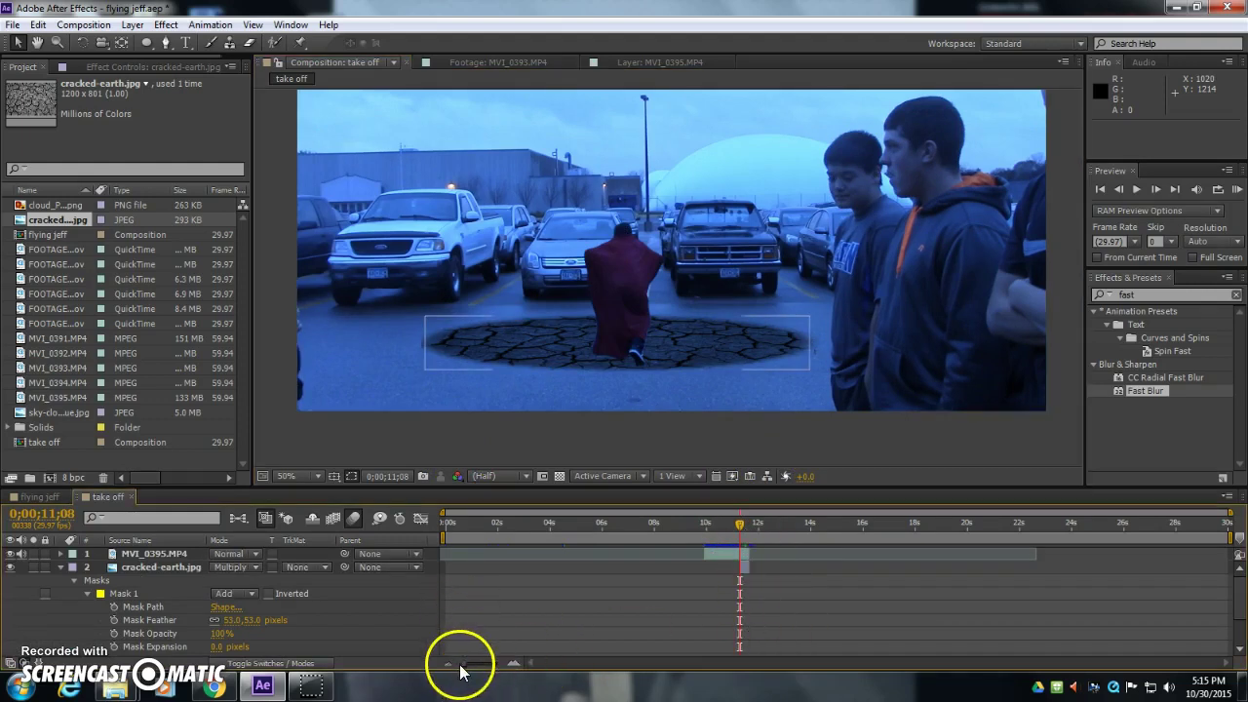
{"action": "left_click_drag", "start_coordinate": [466, 671], "coordinate": [474, 663]}
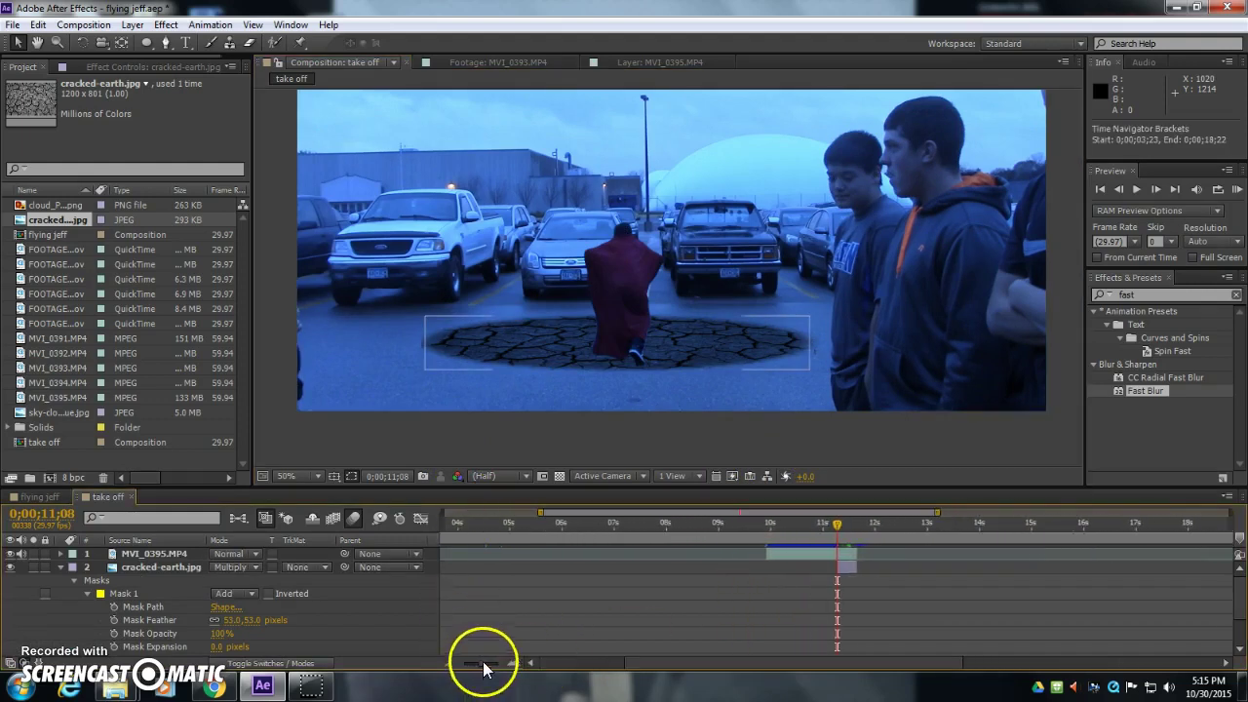
{"action": "mouse_move", "coordinate": [837, 524]}
{"action": "left_mouse_down"}
{"action": "mouse_move", "coordinate": [848, 525]}
{"action": "mouse_move", "coordinate": [832, 532]}
{"action": "left_mouse_up"}
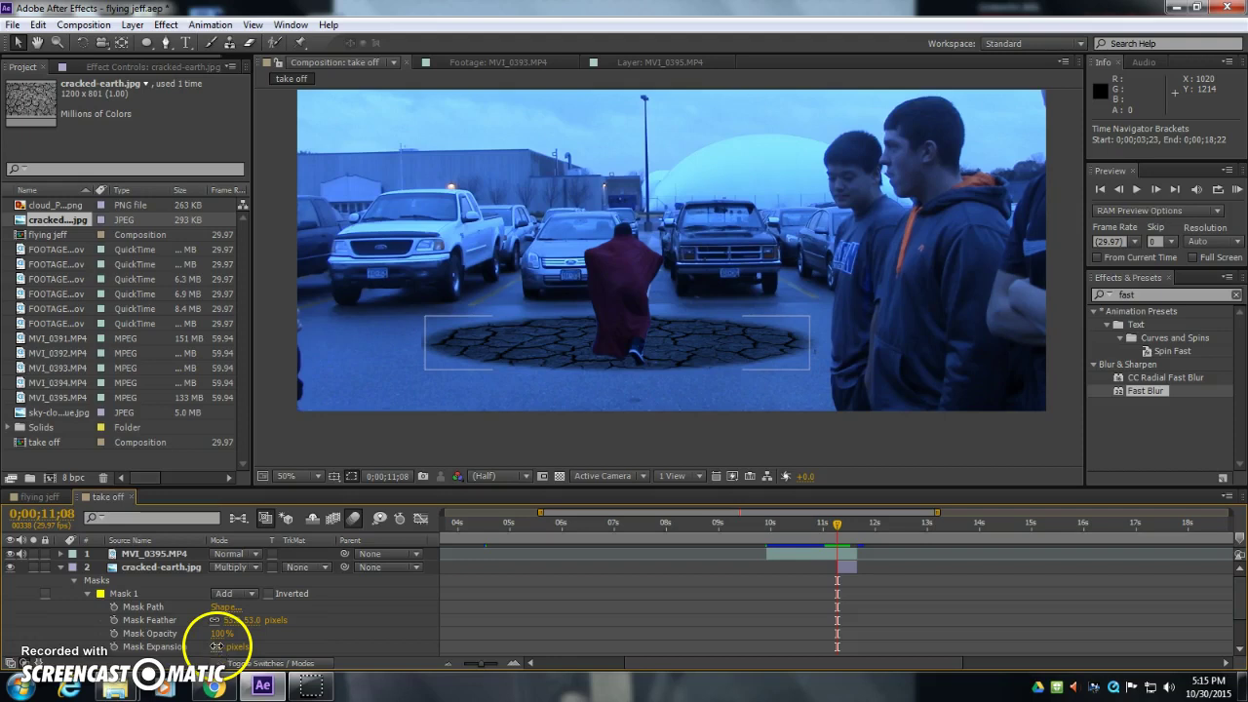
{"action": "left_click_drag", "start_coordinate": [217, 647], "coordinate": [10, 642]}
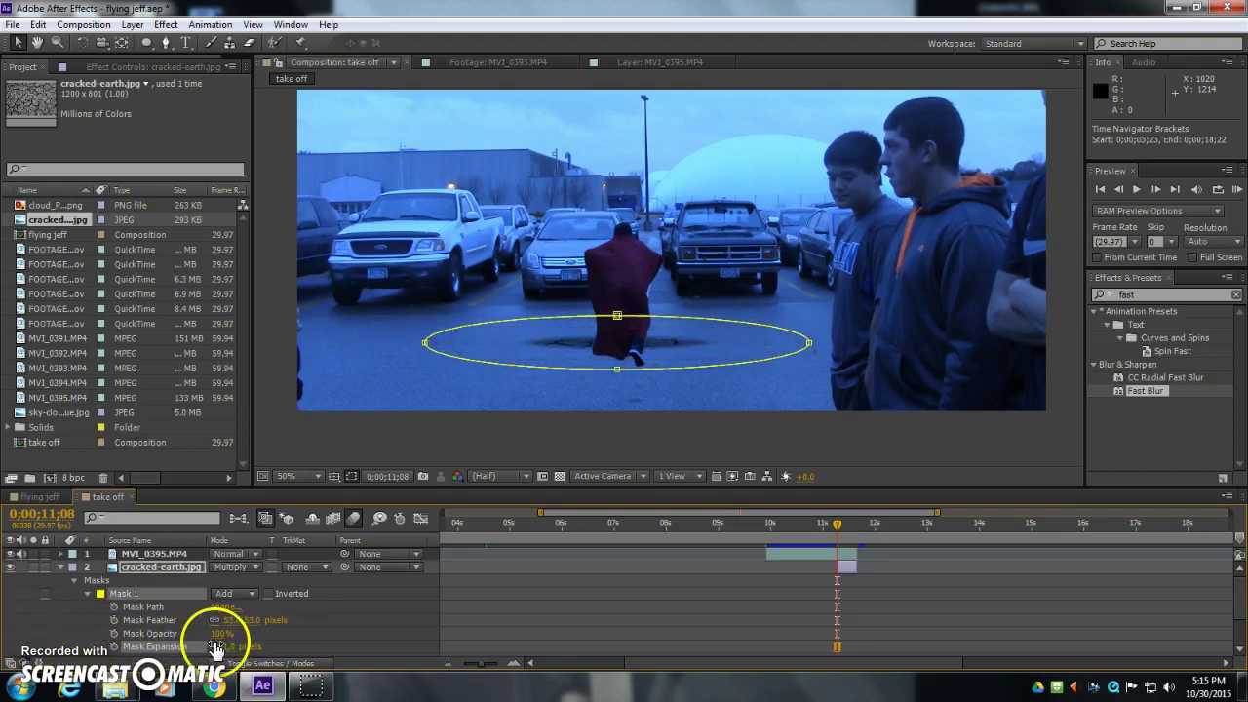
{"action": "left_click_drag", "start_coordinate": [217, 646], "coordinate": [167, 640]}
{"action": "left_click_drag", "start_coordinate": [281, 663], "coordinate": [191, 651]}
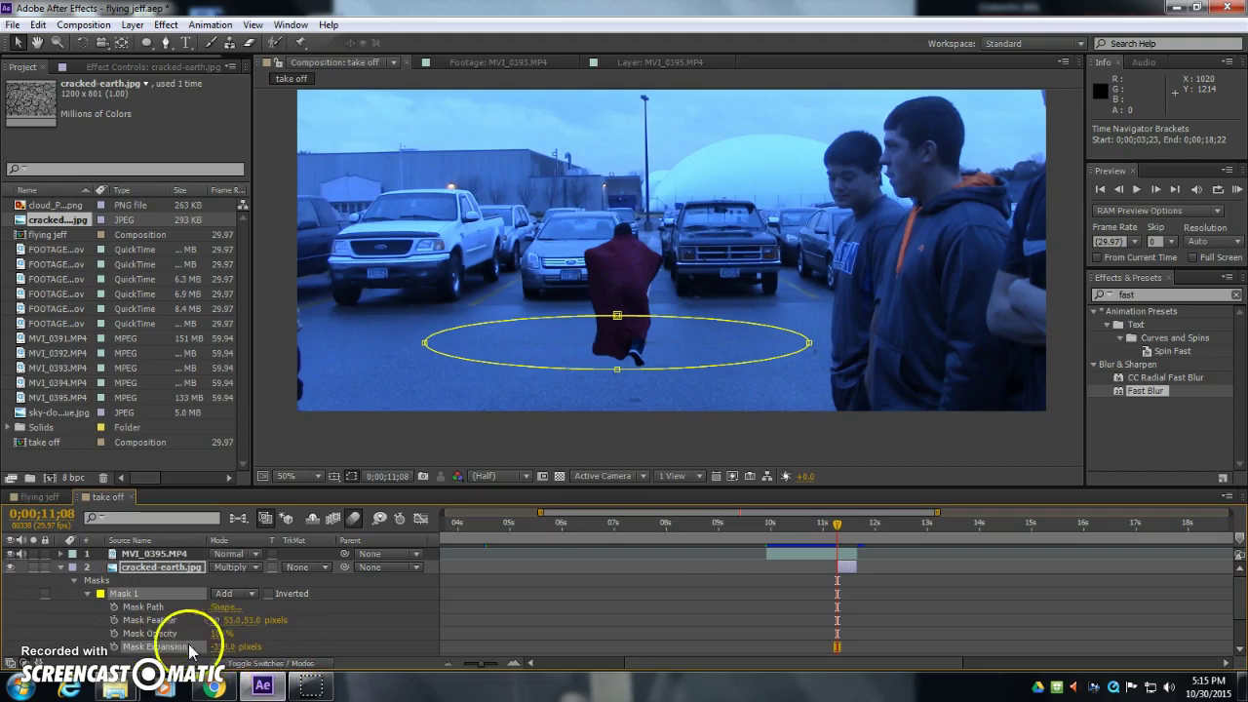
{"action": "left_click", "coordinate": [864, 542]}
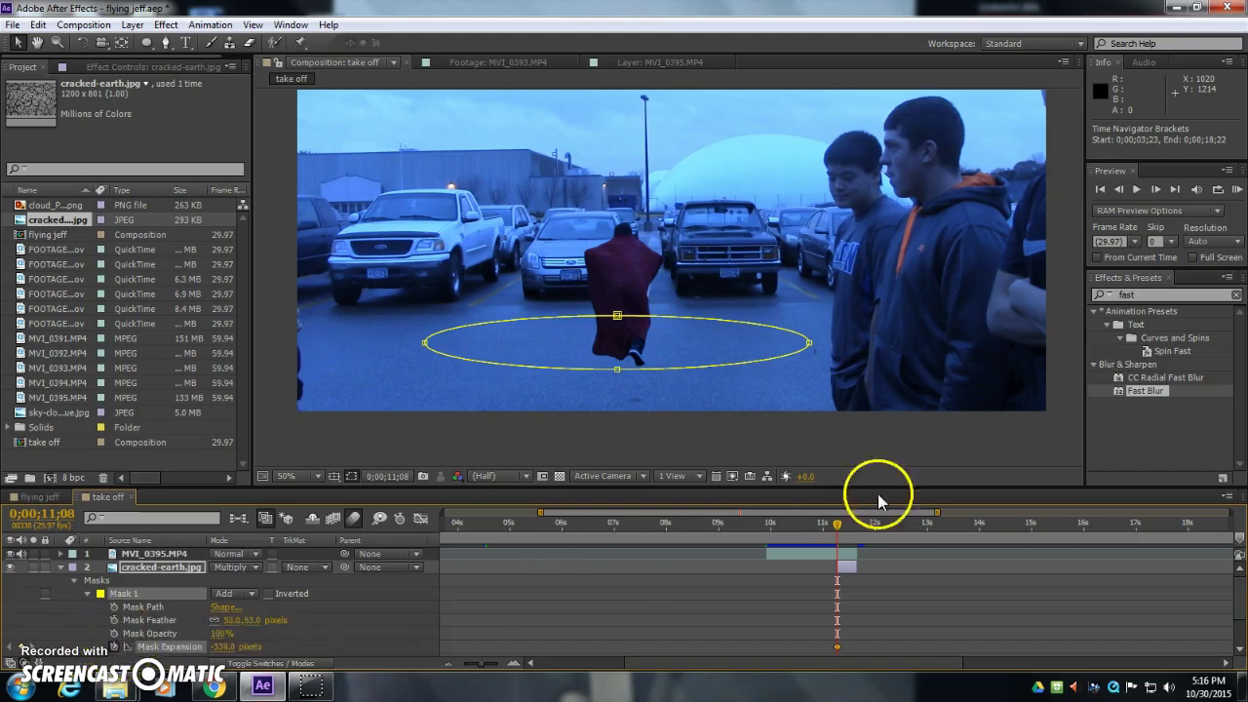
Step: A few frames later, set Mask Expansion to 0 and preview the patch growing
{"action": "left_click", "coordinate": [836, 525]}
{"action": "left_click_drag", "start_coordinate": [836, 525], "coordinate": [841, 526]}
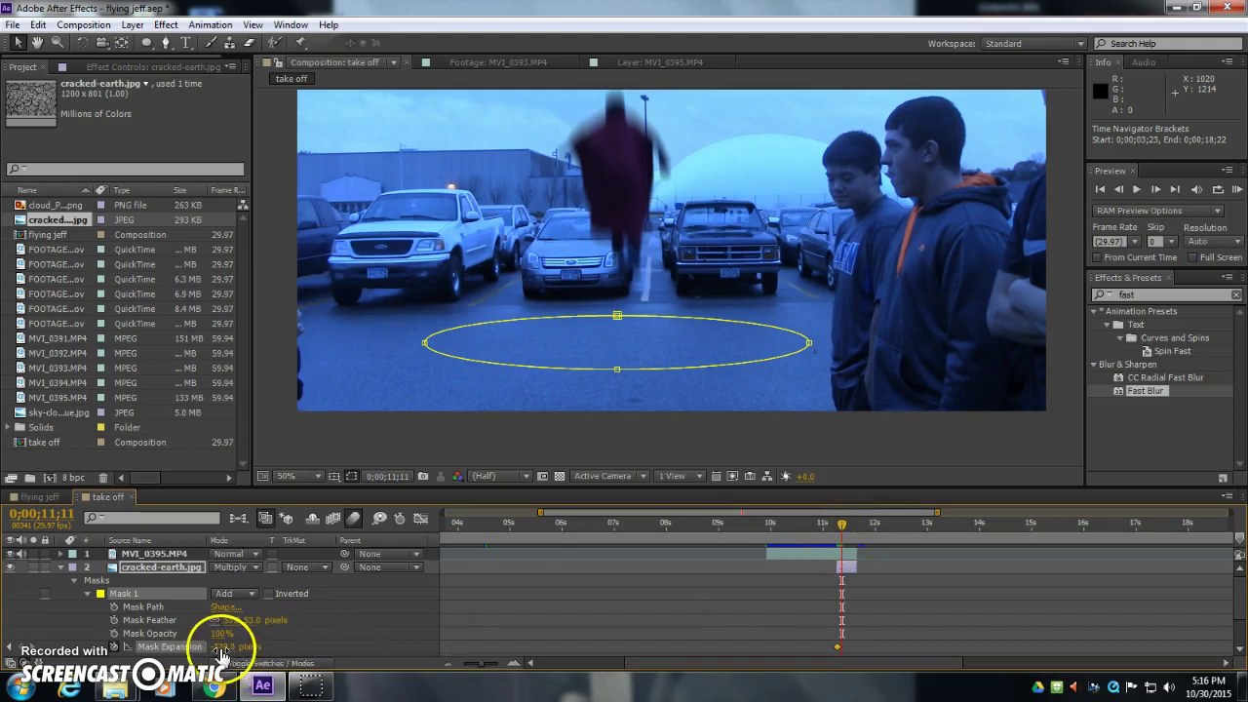
{"action": "type", "text": "0"}
{"action": "key", "text": "Return"}
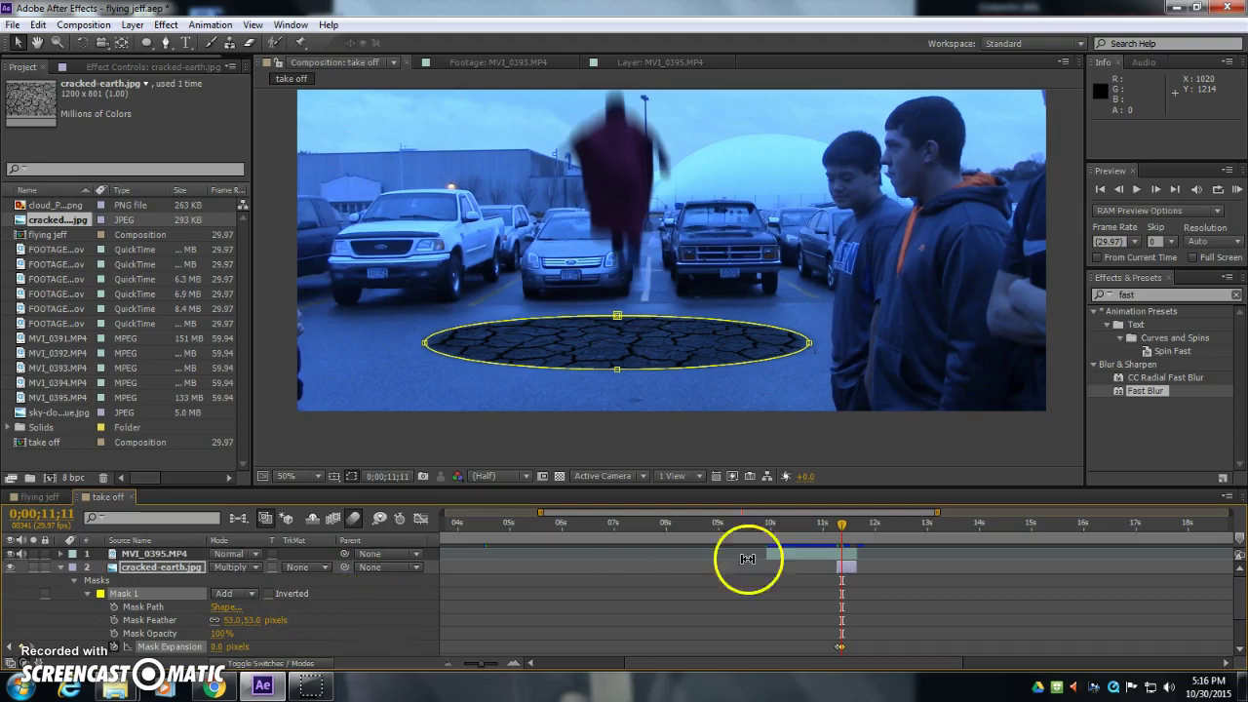
{"action": "left_click_drag", "start_coordinate": [846, 522], "coordinate": [841, 529]}
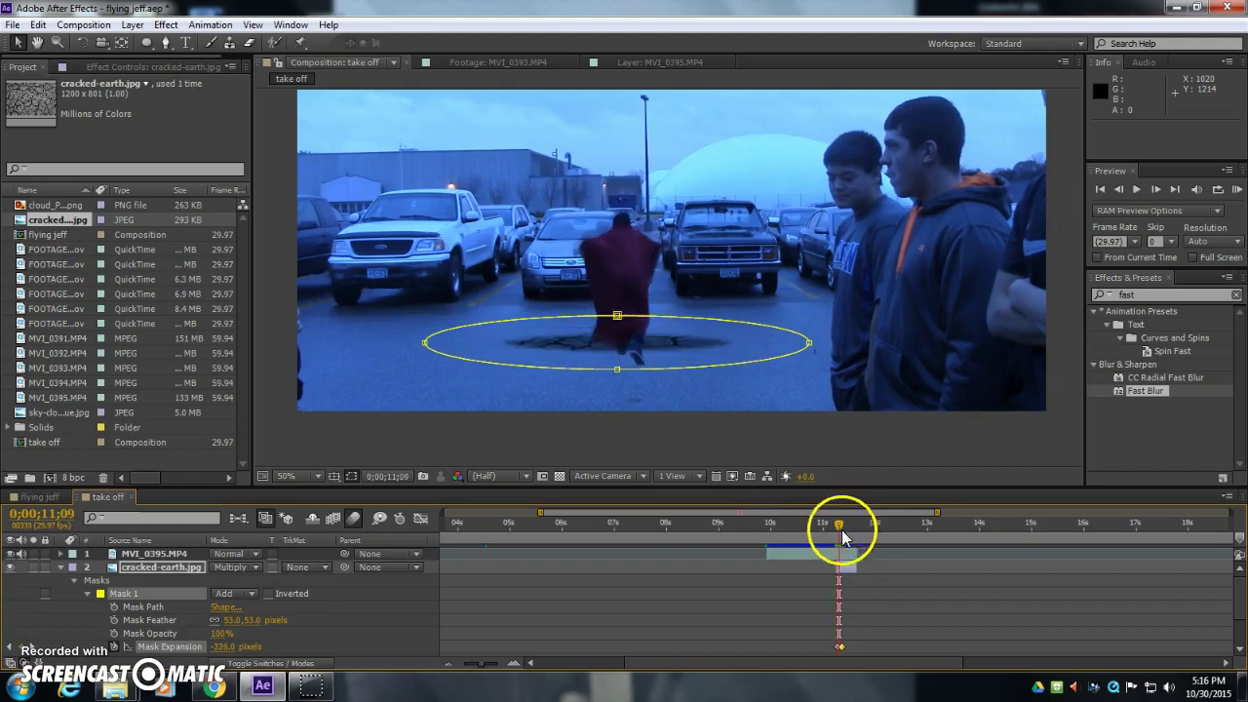
Step: Move the cracked-earth patch slightly lower in the composition
{"action": "left_click", "coordinate": [848, 561]}
{"action": "left_click_drag", "start_coordinate": [703, 338], "coordinate": [715, 362]}
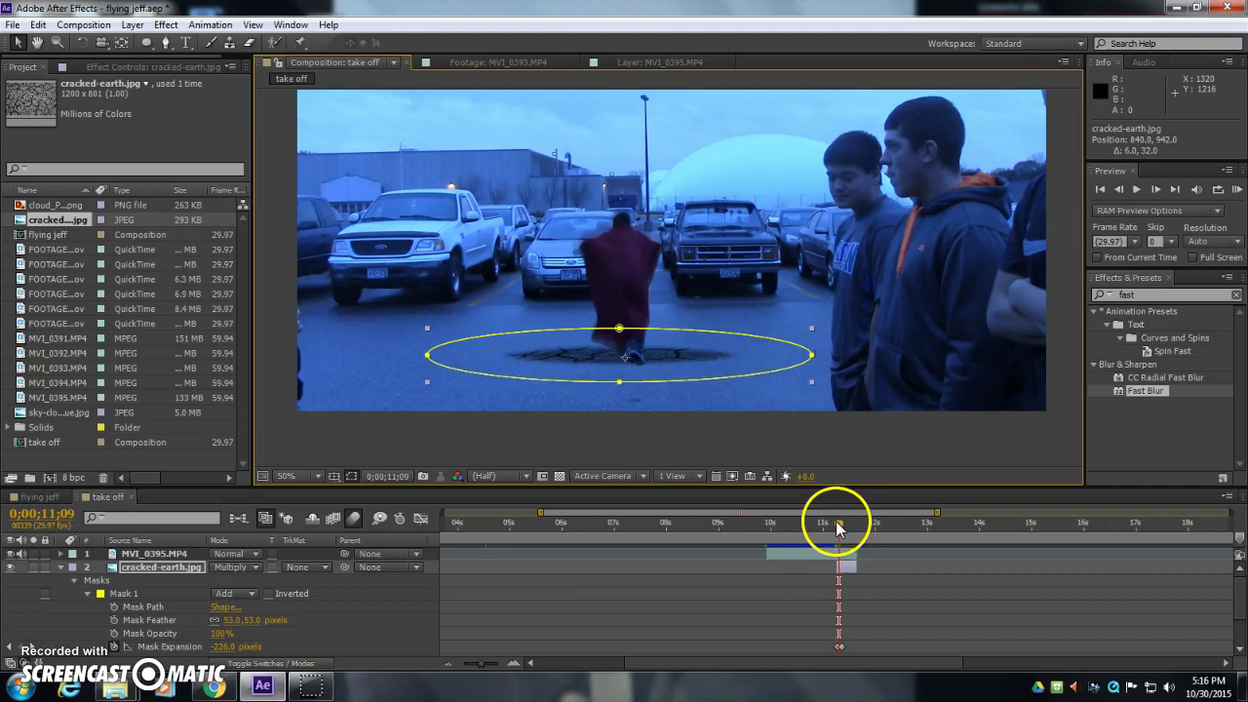
{"action": "mouse_move", "coordinate": [836, 521]}
{"action": "left_mouse_down"}
{"action": "mouse_move", "coordinate": [854, 524]}
{"action": "mouse_move", "coordinate": [833, 527]}
{"action": "mouse_move", "coordinate": [841, 522]}
{"action": "left_mouse_up"}
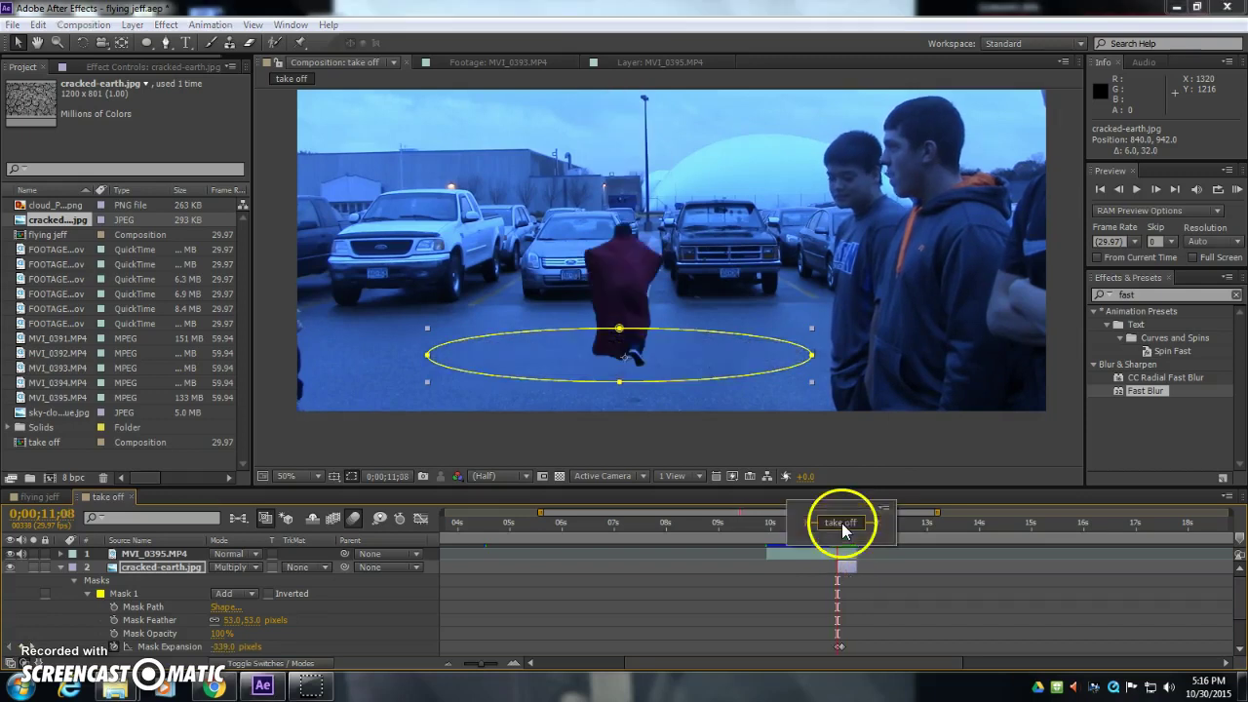
Step: Return to 11;08 and duplicate the lower MVI_0395.MP4 layer with Edit > Duplicate
{"action": "left_click", "coordinate": [653, 336]}
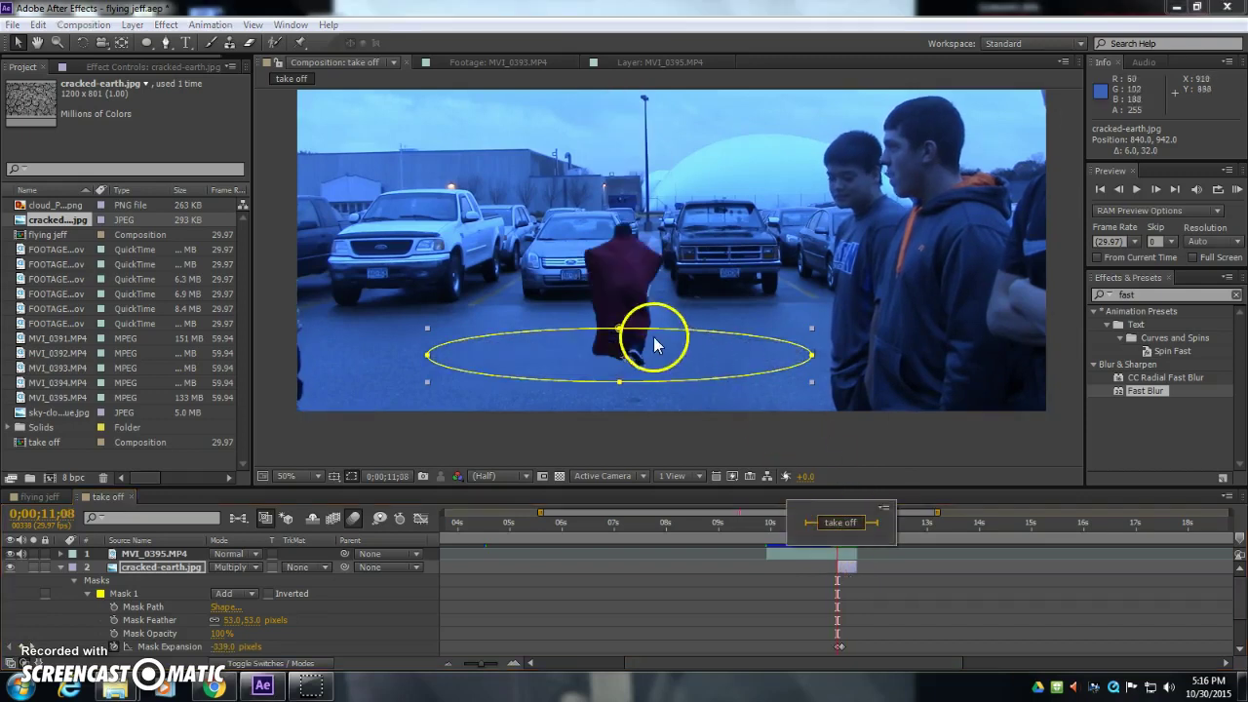
{"action": "left_click", "coordinate": [810, 552]}
{"action": "left_click", "coordinate": [11, 553]}
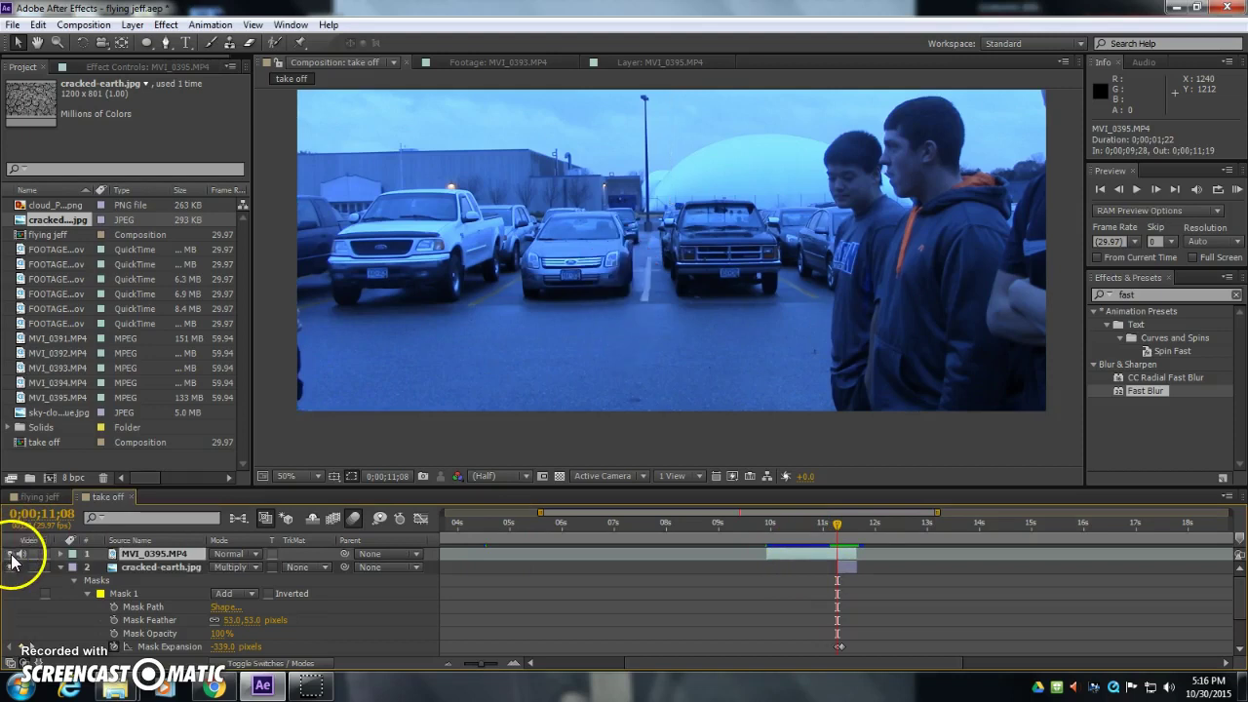
{"action": "left_click", "coordinate": [11, 553]}
{"action": "left_click_drag", "start_coordinate": [1240, 603], "coordinate": [1234, 618]}
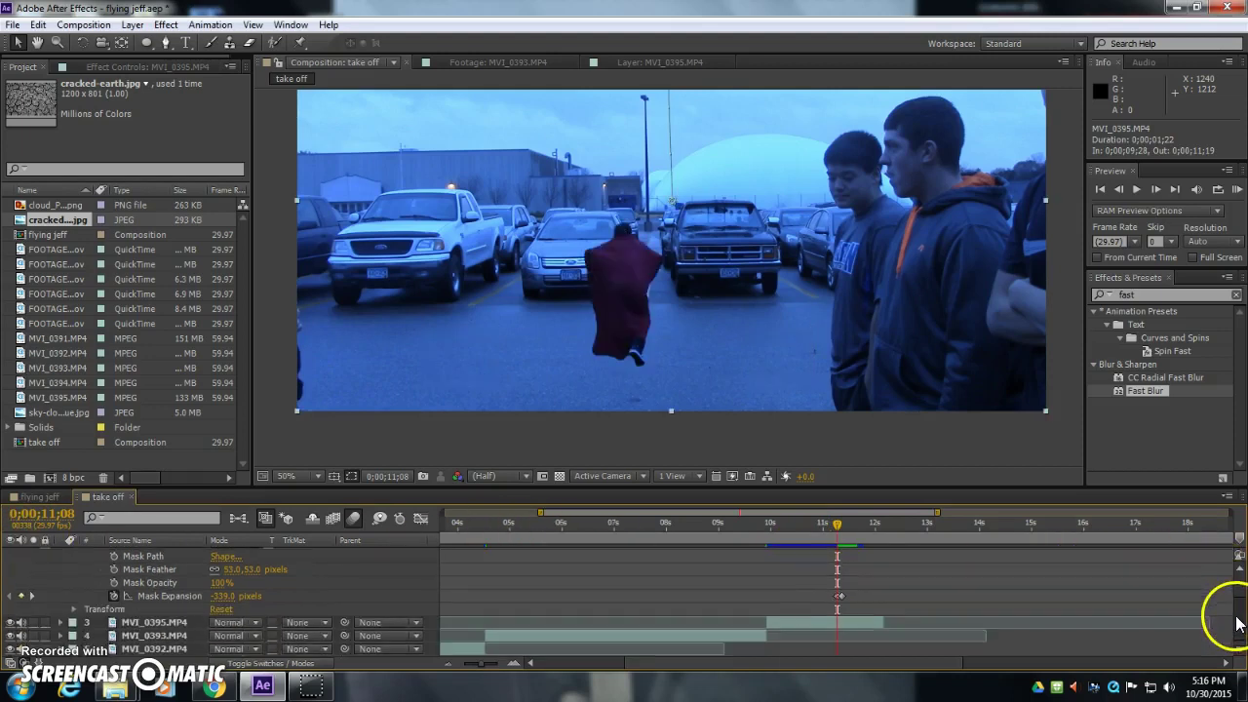
{"action": "left_click", "coordinate": [836, 624]}
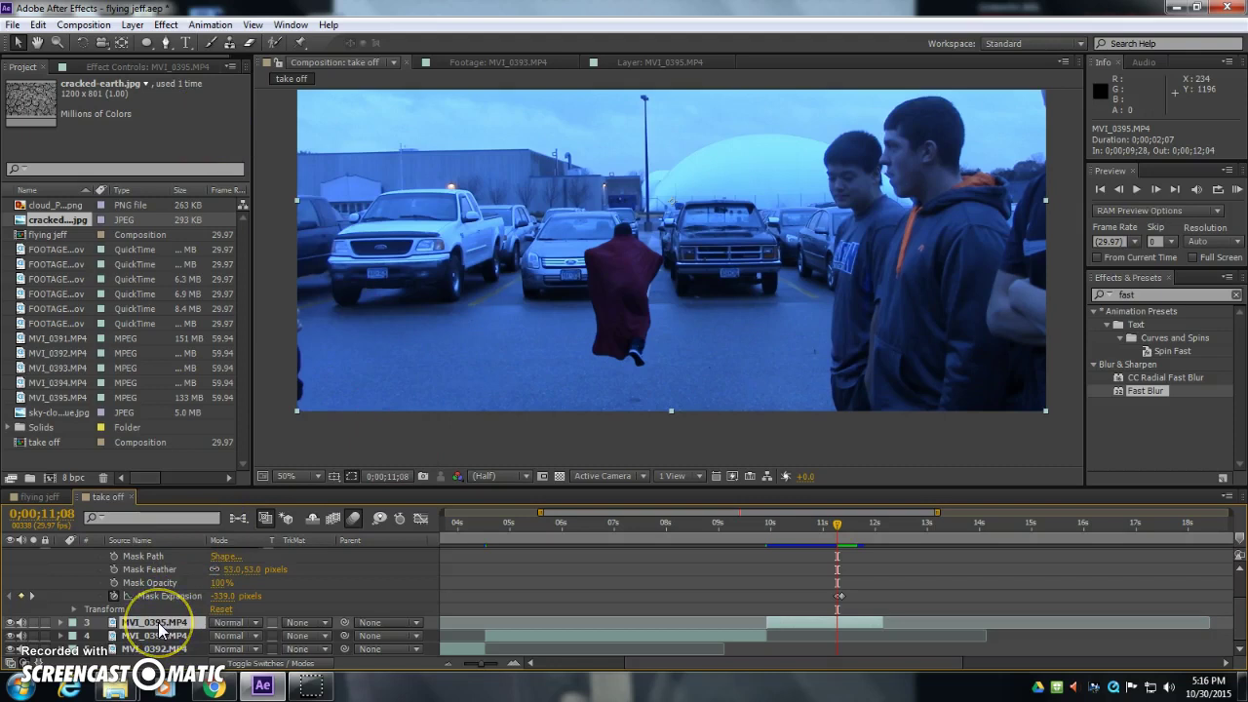
{"action": "left_click", "coordinate": [37, 24]}
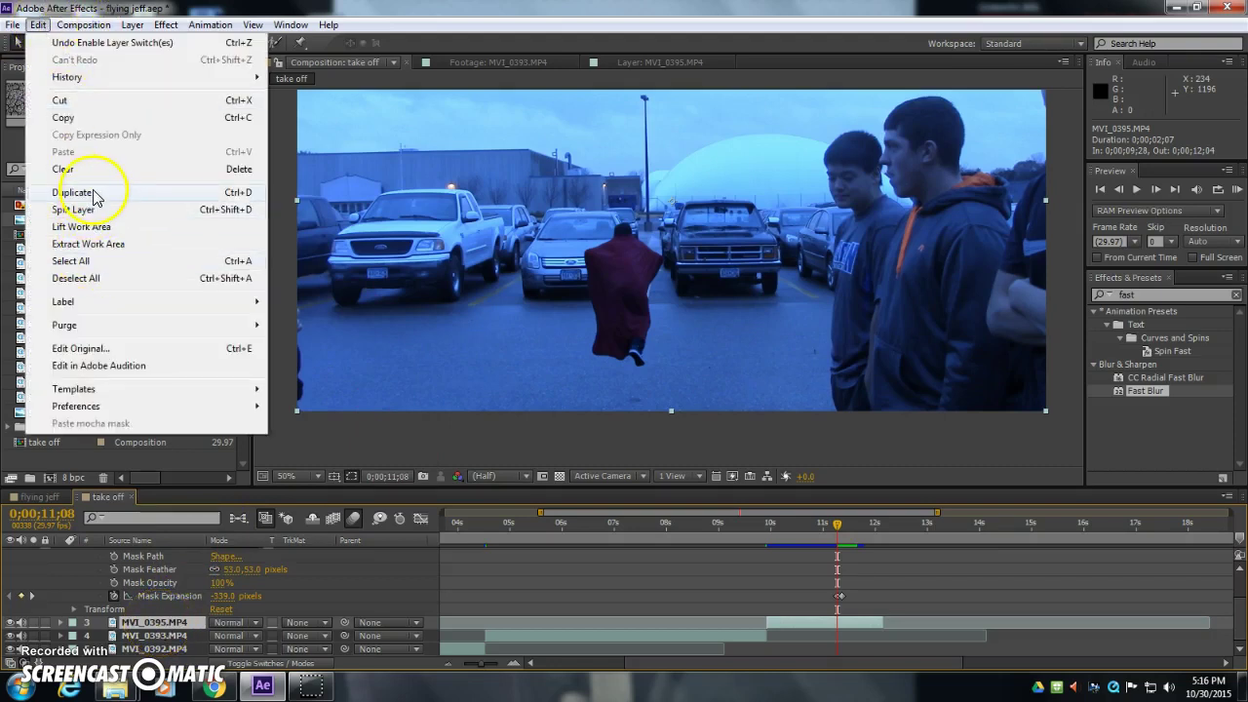
{"action": "left_click", "coordinate": [96, 194]}
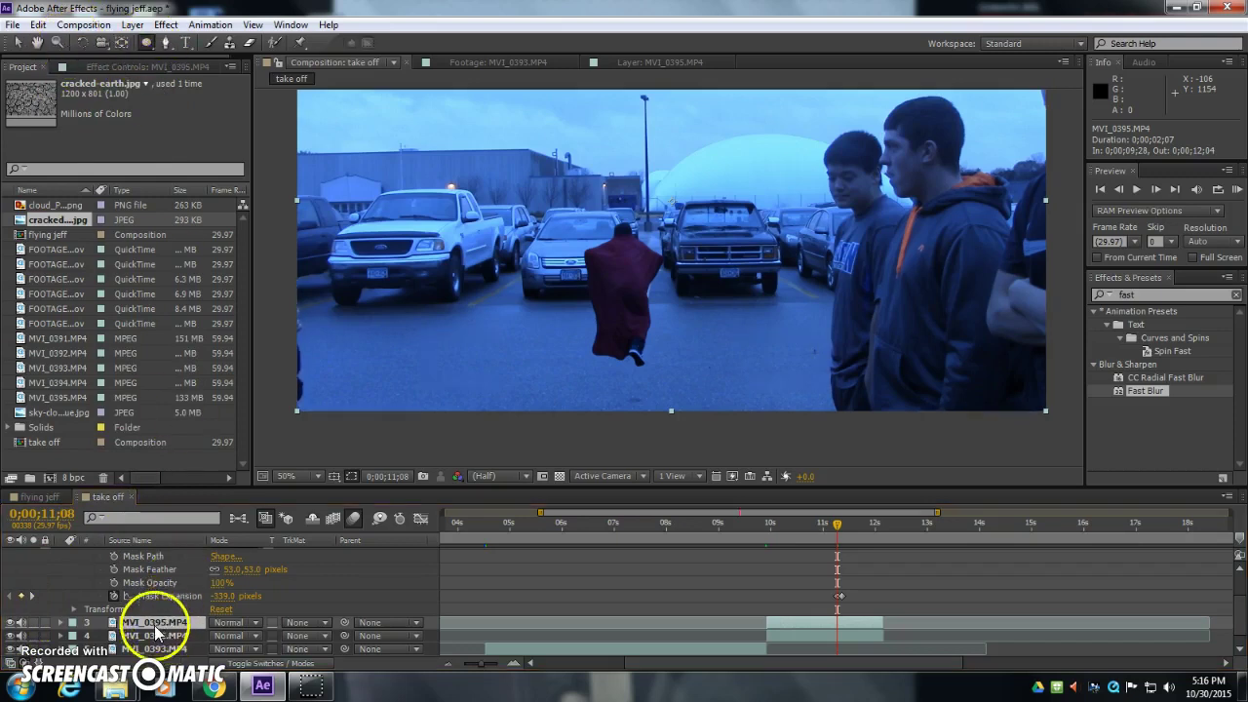
Step: Hide the top figure layer, try an elliptical mask on the copy, then undo it
{"action": "scroll", "coordinate": [20, 590], "scroll_direction": "up", "scroll_amount": 2}
{"action": "left_click", "coordinate": [10, 567]}
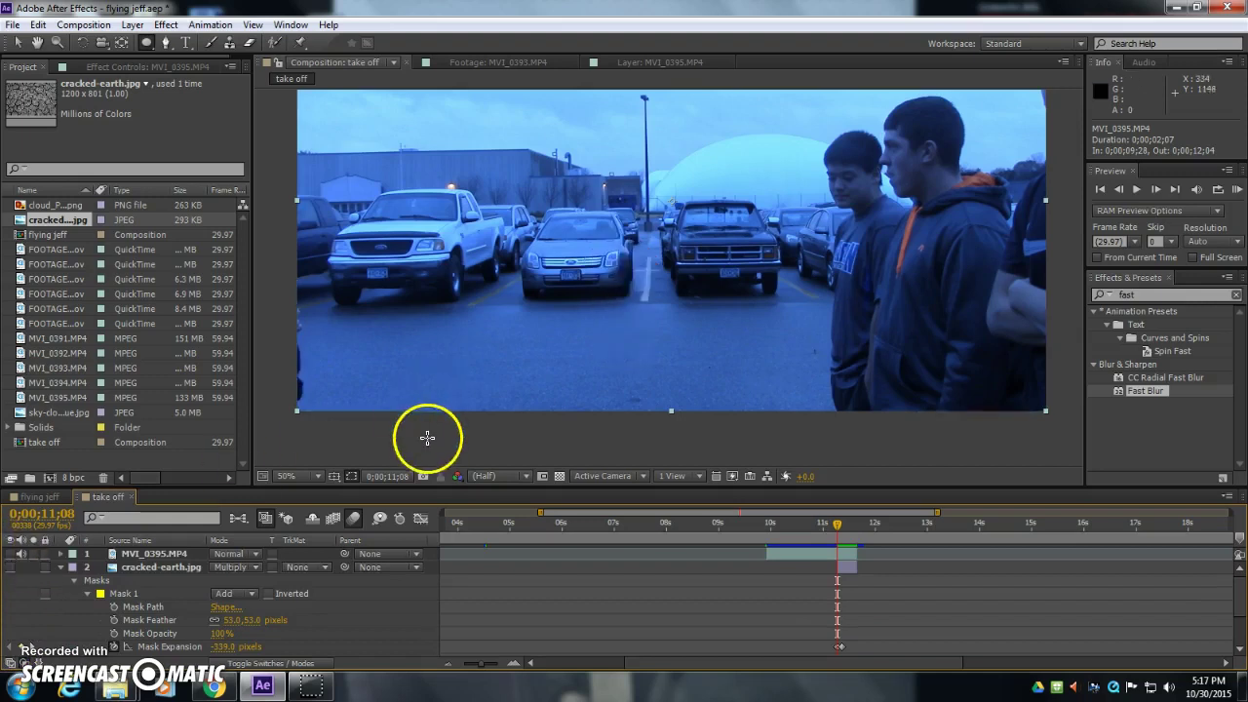
{"action": "scroll", "coordinate": [426, 438], "scroll_direction": "down", "scroll_amount": 4}
{"action": "scroll", "coordinate": [426, 438], "scroll_direction": "up", "scroll_amount": 4}
{"action": "scroll", "coordinate": [900, 597], "scroll_direction": "down", "scroll_amount": 2}
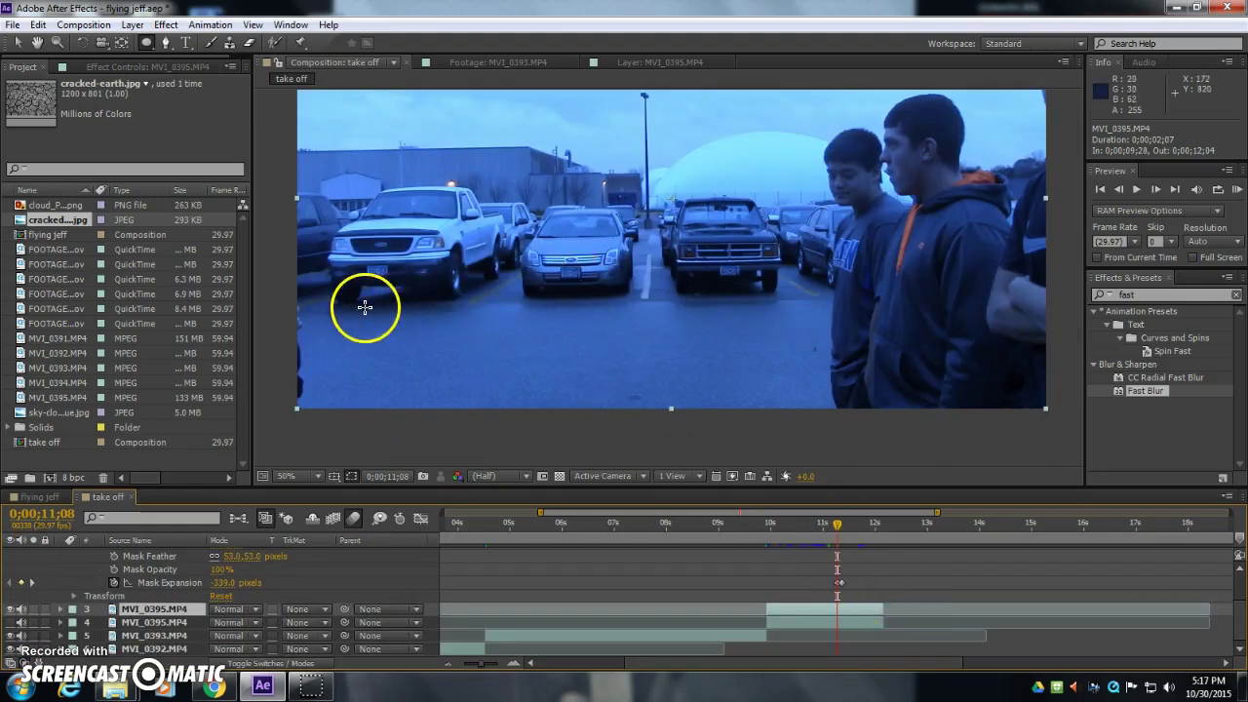
{"action": "left_click_drag", "start_coordinate": [359, 308], "coordinate": [822, 400]}
{"action": "key", "text": "ctrl+z"}
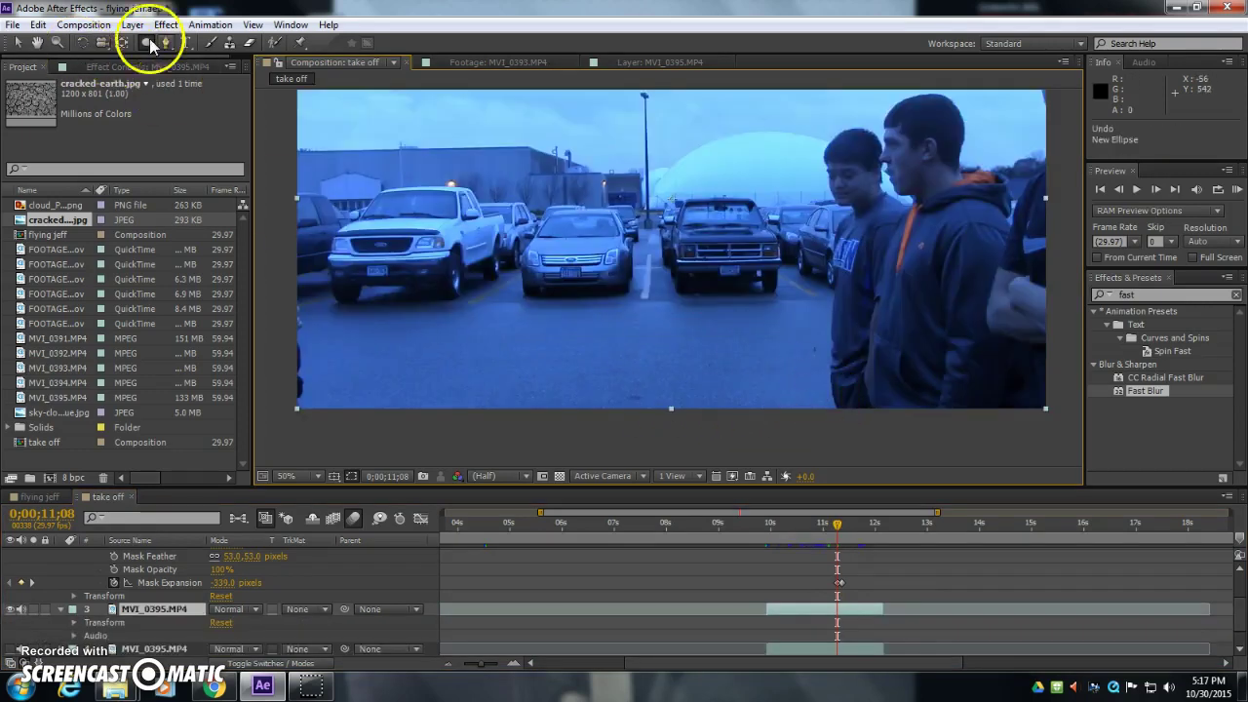
Step: Trace a closed six-point Pen mask around the parking-lot ground, rounding its bottom-left corner
{"action": "left_click", "coordinate": [165, 43]}
{"action": "left_click", "coordinate": [226, 42]}
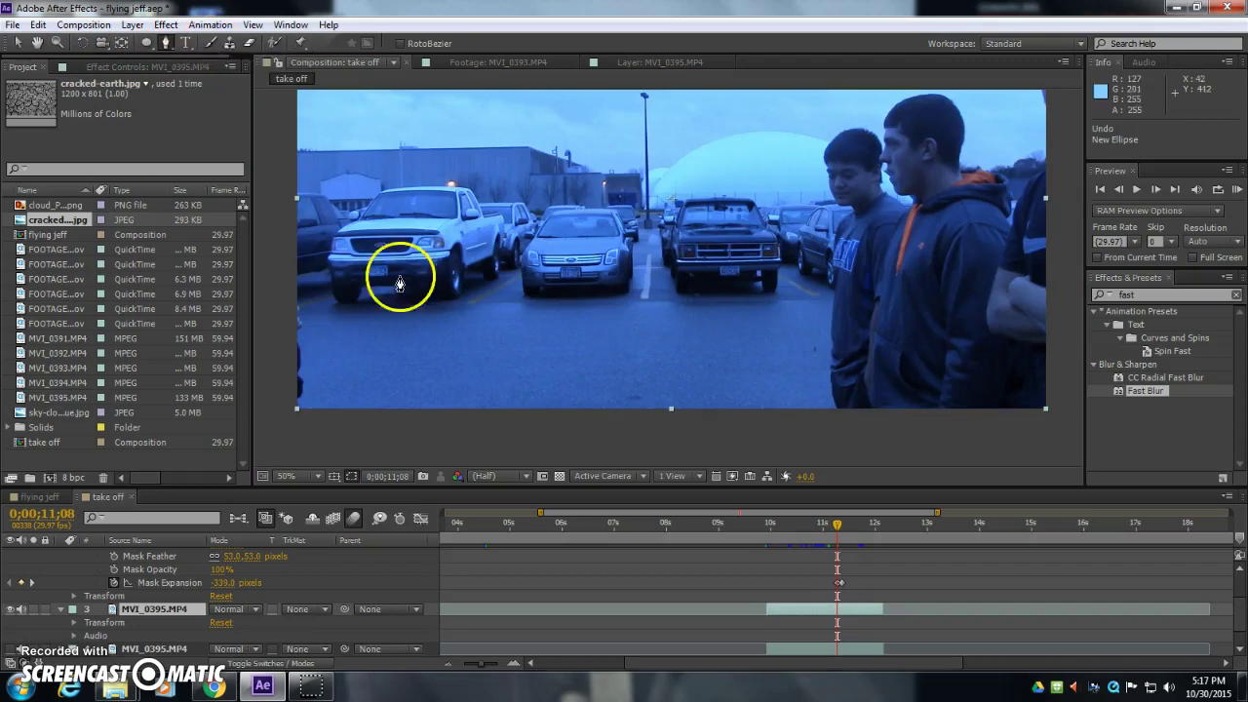
{"action": "left_click", "coordinate": [348, 313]}
{"action": "left_click_drag", "start_coordinate": [318, 404], "coordinate": [410, 410]}
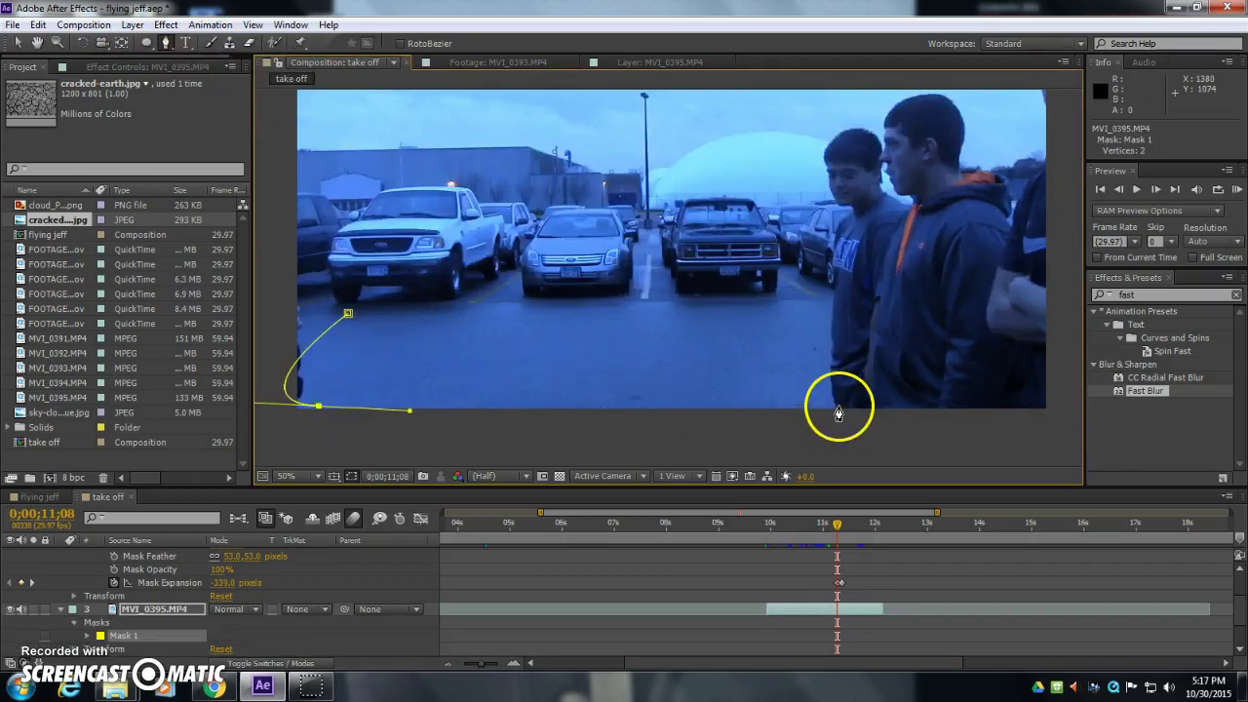
{"action": "left_click", "coordinate": [831, 409]}
{"action": "left_click", "coordinate": [830, 315]}
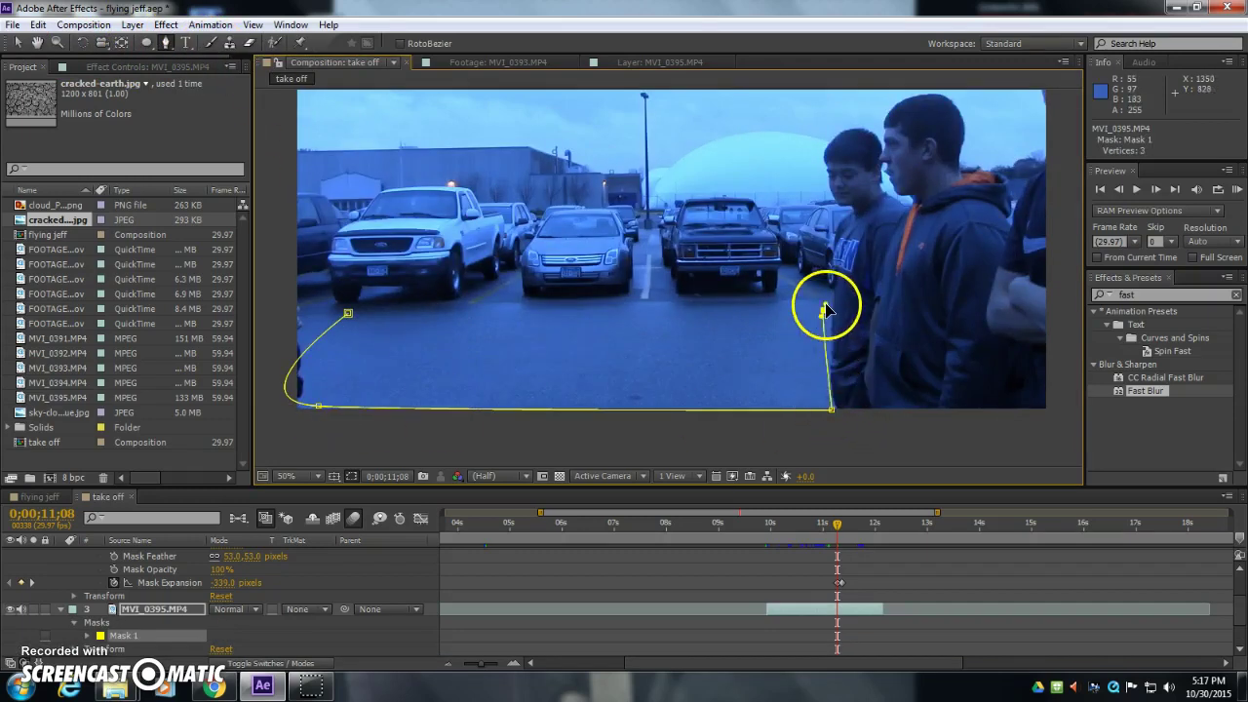
{"action": "left_click_drag", "start_coordinate": [818, 310], "coordinate": [826, 300]}
{"action": "left_click", "coordinate": [772, 302]}
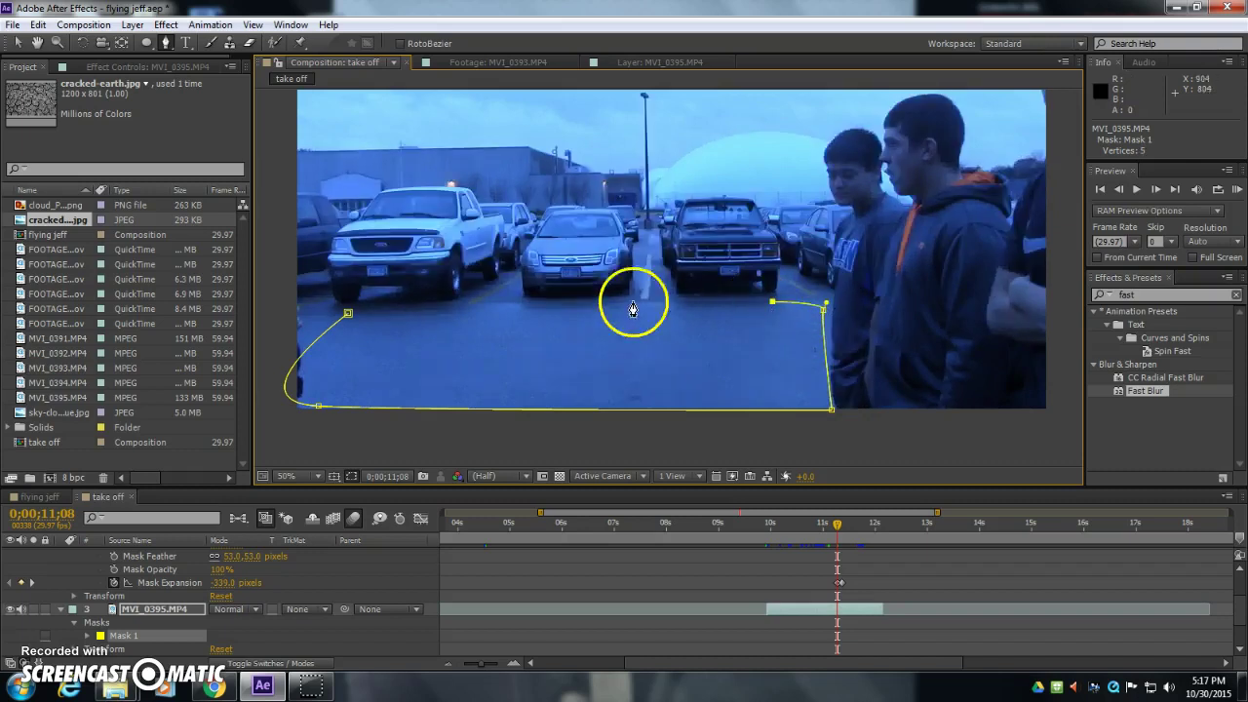
{"action": "left_click", "coordinate": [566, 306]}
{"action": "left_click", "coordinate": [349, 313]}
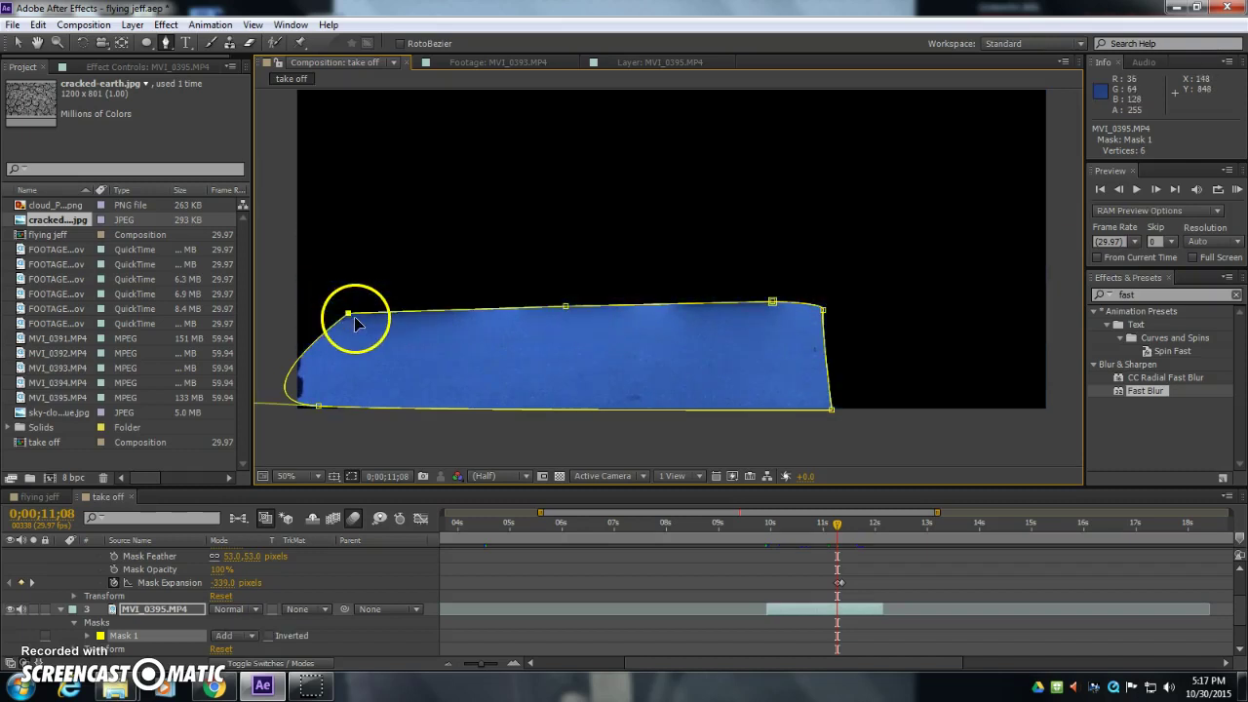
{"action": "left_click", "coordinate": [17, 43]}
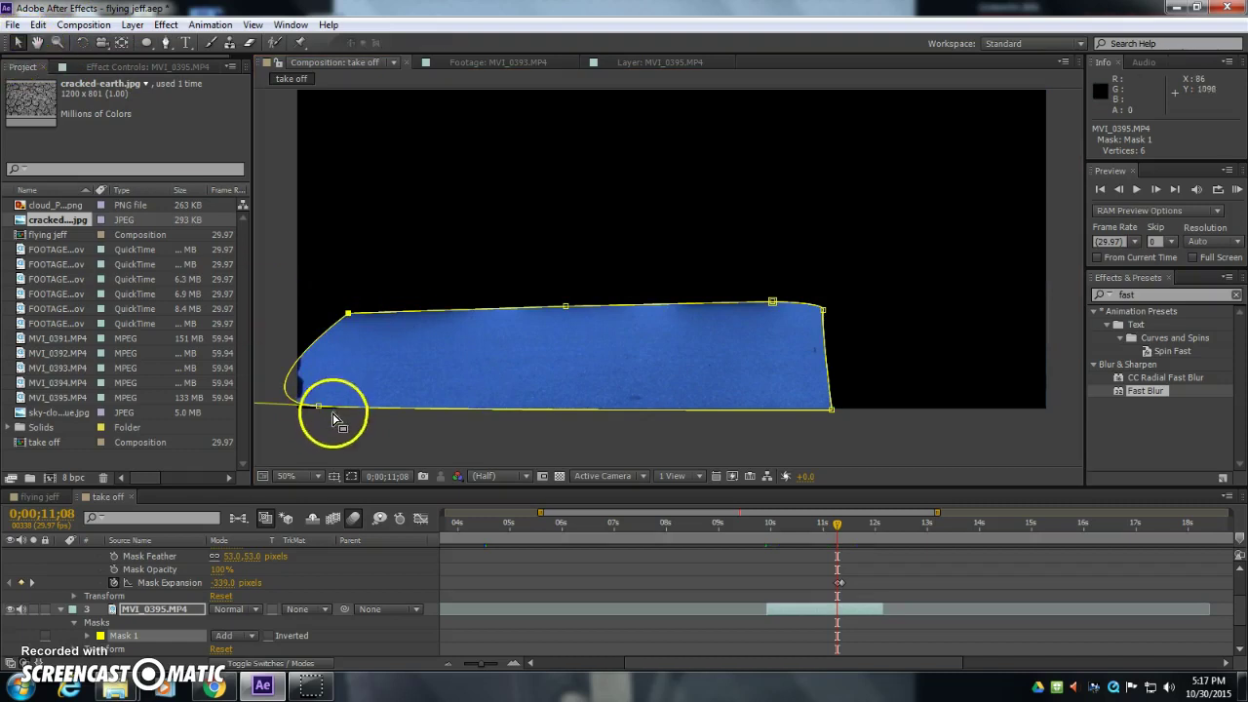
{"action": "mouse_move", "coordinate": [287, 387]}
{"action": "left_mouse_down"}
{"action": "mouse_move", "coordinate": [314, 366]}
{"action": "mouse_move", "coordinate": [283, 383]}
{"action": "left_mouse_up"}
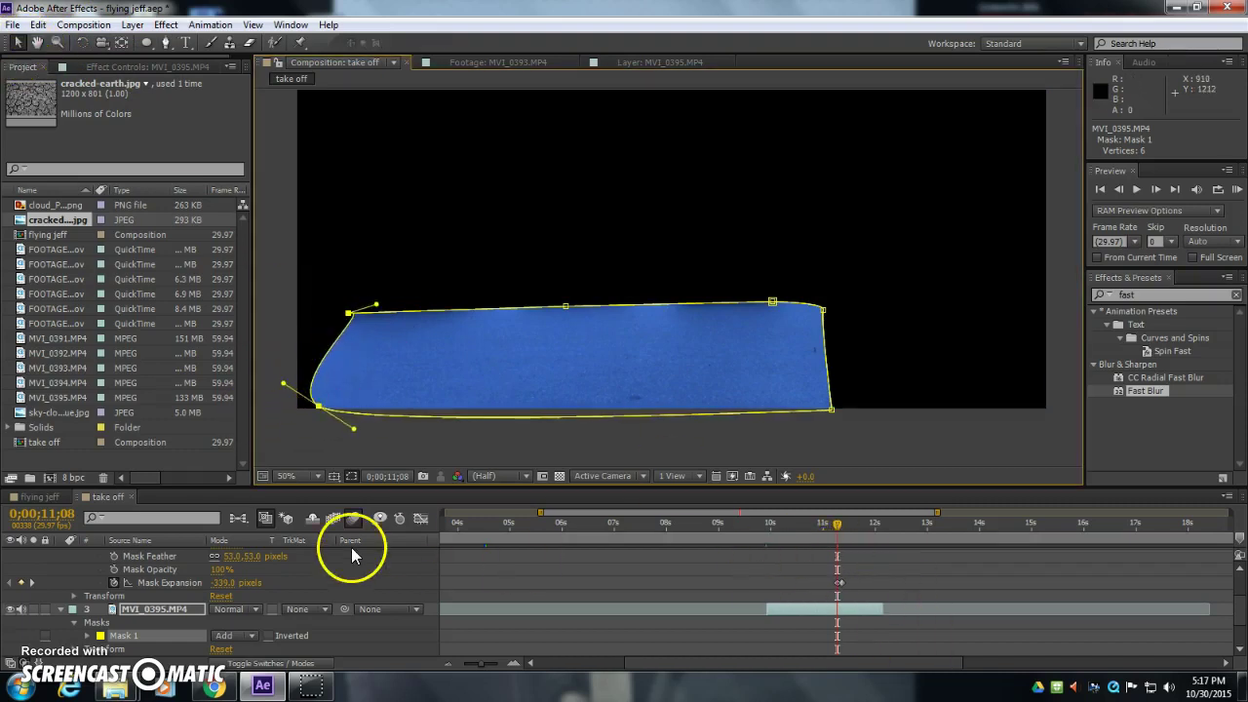
Step: Search for 'shatt' and apply Simulation > Shatter to the masked MVI_0395.MP4 ground layer
{"action": "left_click", "coordinate": [1152, 293]}
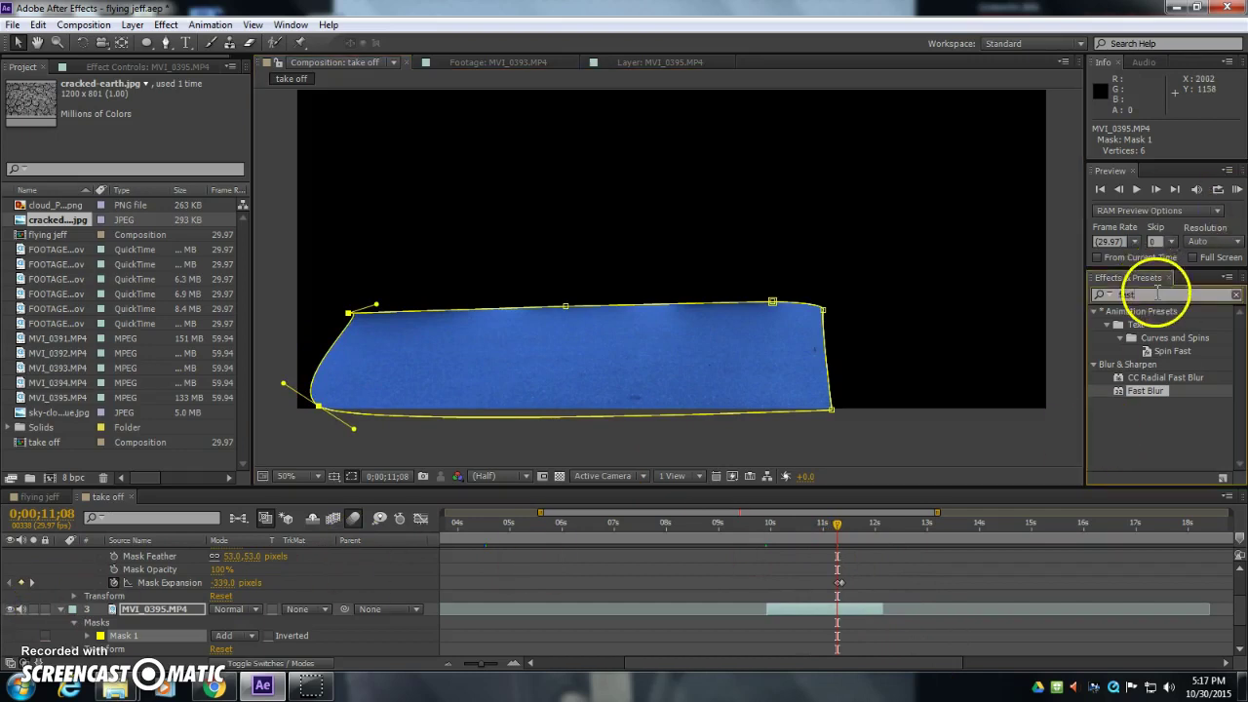
{"action": "type", "text": "sha"}
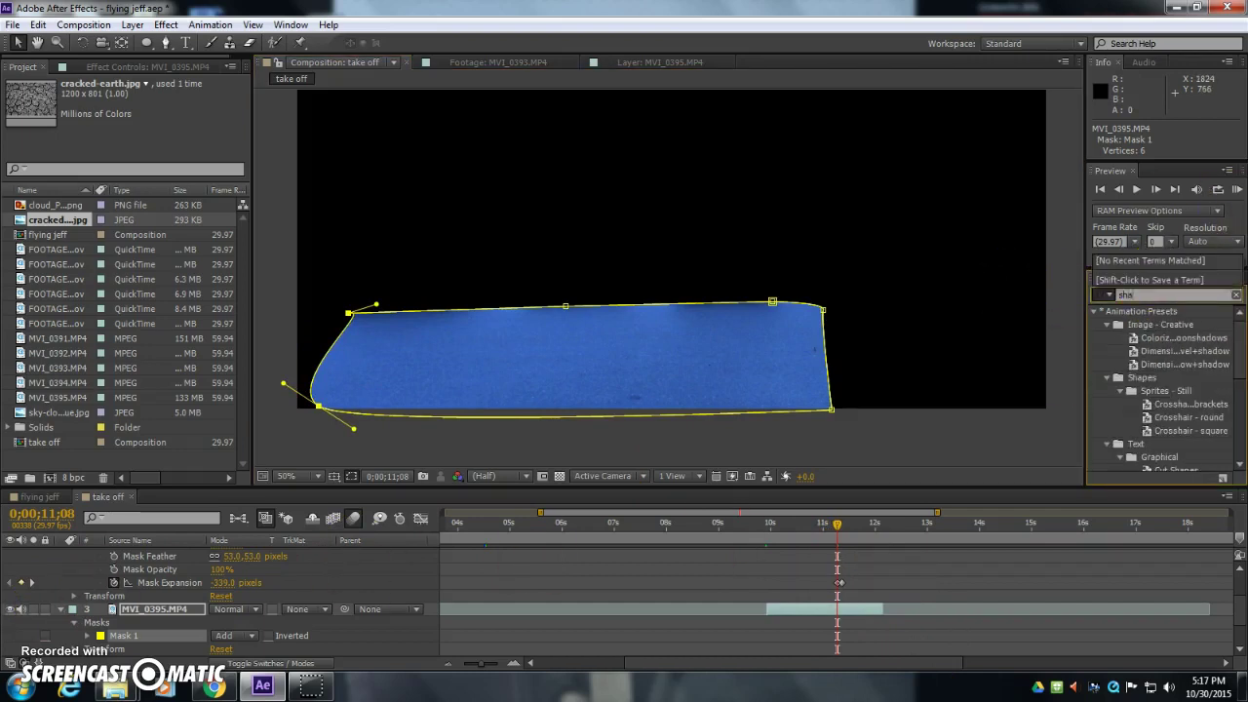
{"action": "type", "text": "t"}
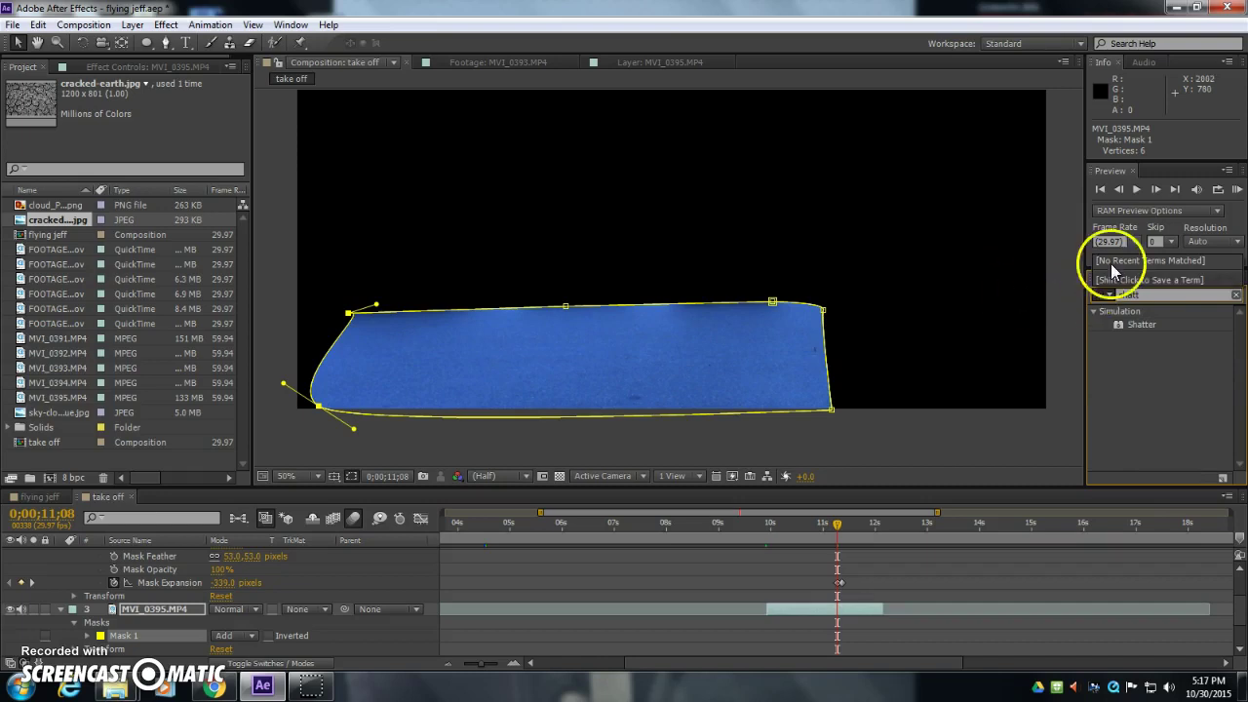
{"action": "type", "text": "t"}
{"action": "left_click_drag", "start_coordinate": [1127, 322], "coordinate": [629, 350]}
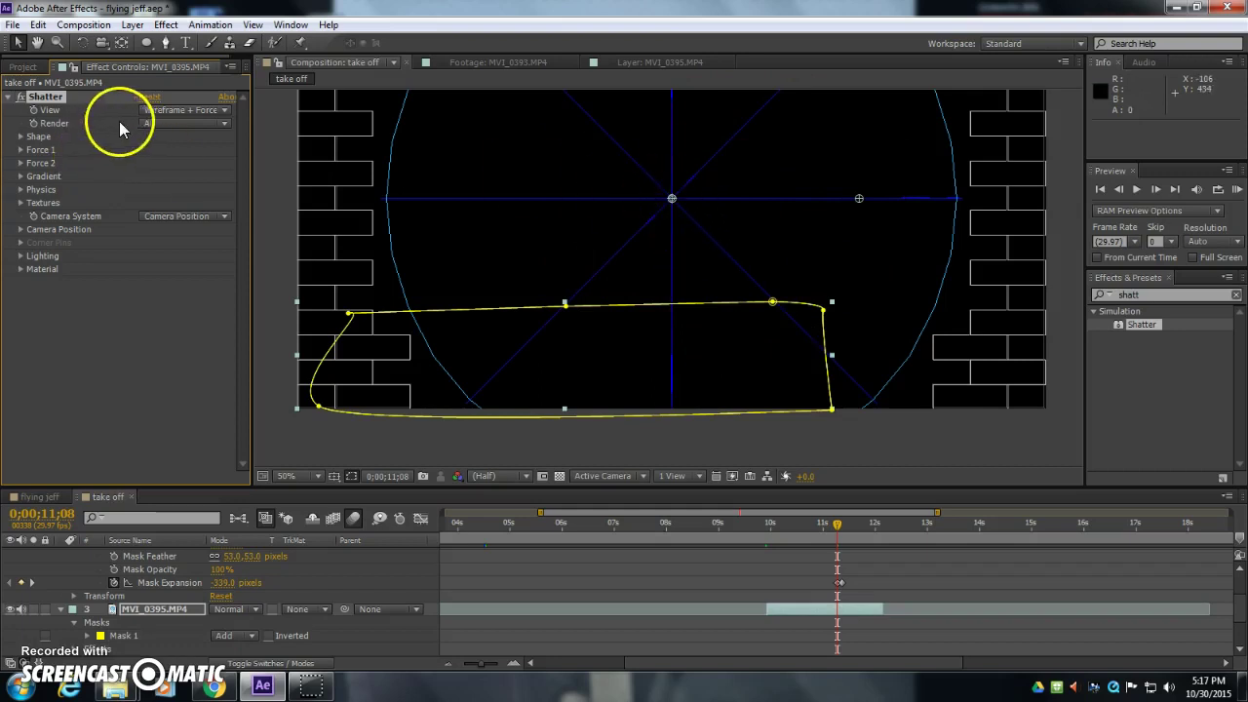
Step: Set the Shatter View to Rendered and the Shape pattern to Glass
{"action": "left_click", "coordinate": [192, 112]}
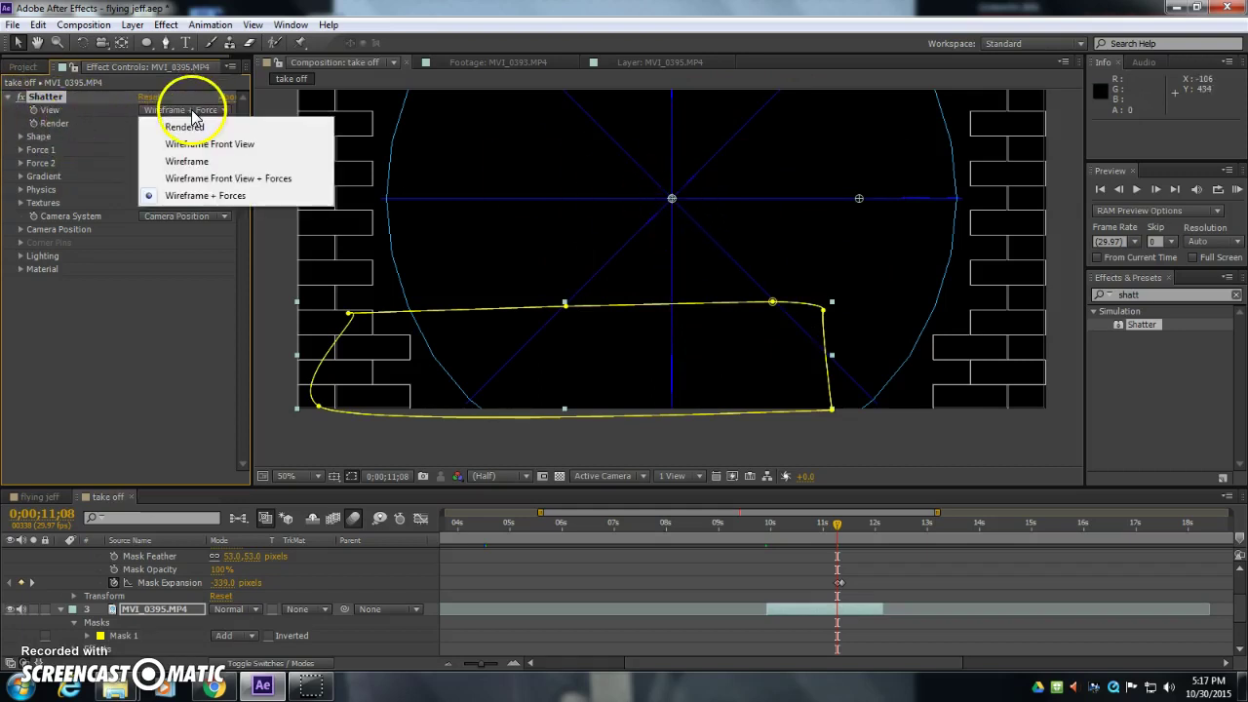
{"action": "left_click", "coordinate": [185, 127]}
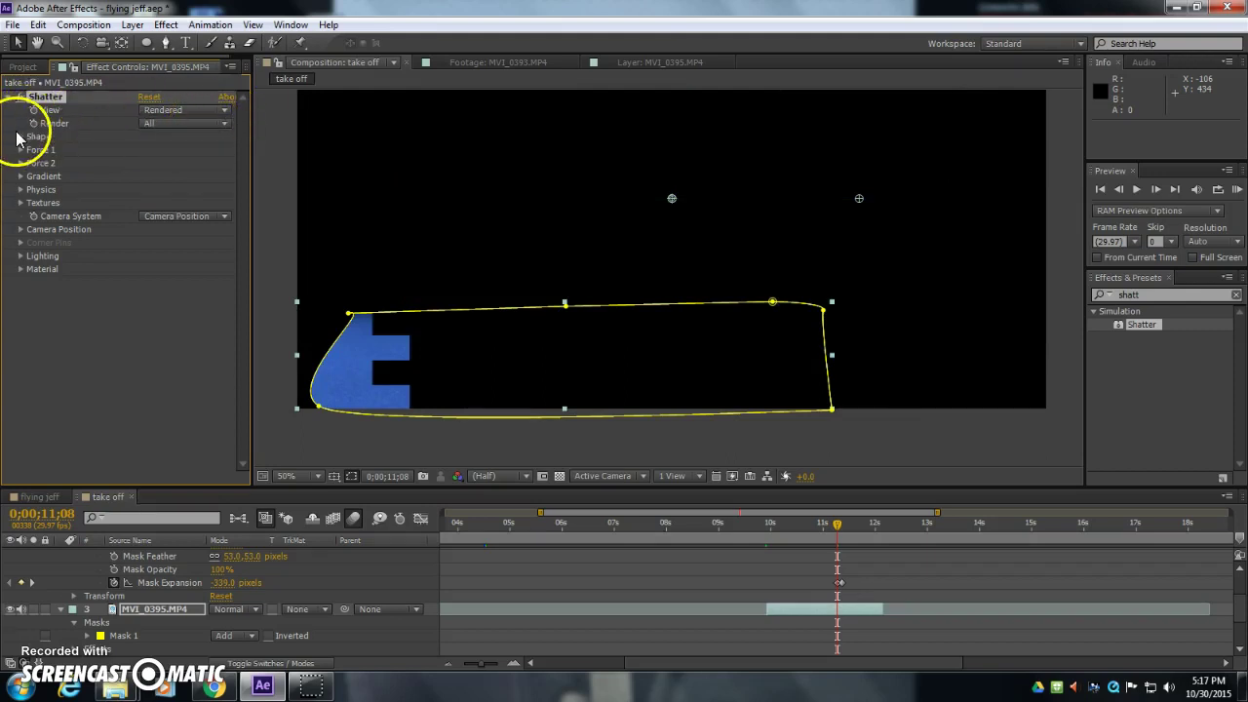
{"action": "left_click", "coordinate": [21, 138]}
{"action": "left_click", "coordinate": [202, 149]}
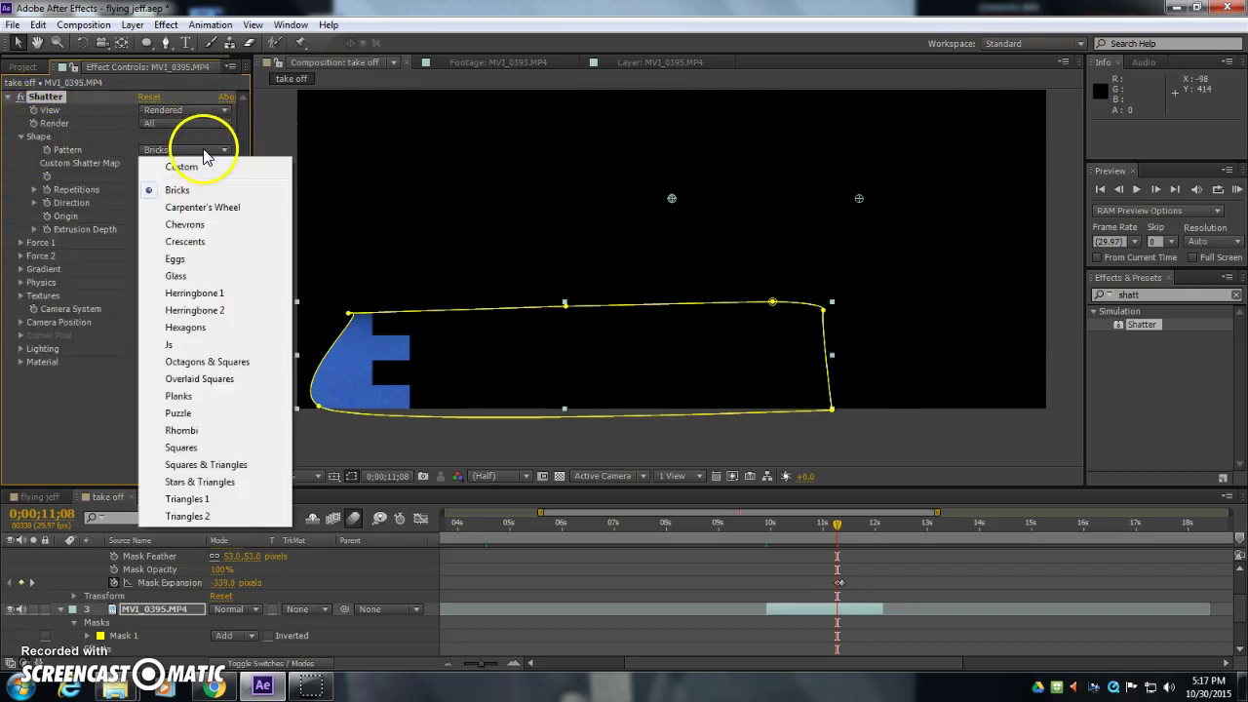
{"action": "left_click", "coordinate": [178, 276]}
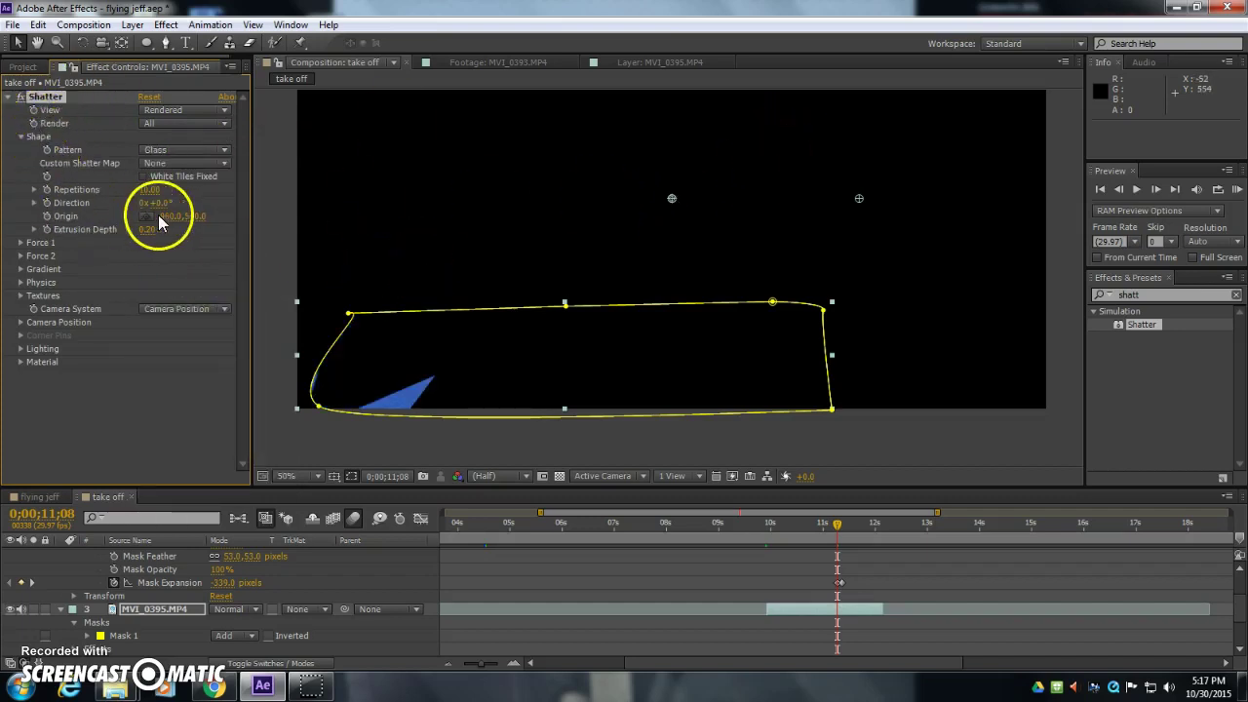
Step: Place the Shatter origin at the figure's feet (856.0, 936.0) and make the figure layer visible
{"action": "left_click", "coordinate": [146, 216]}
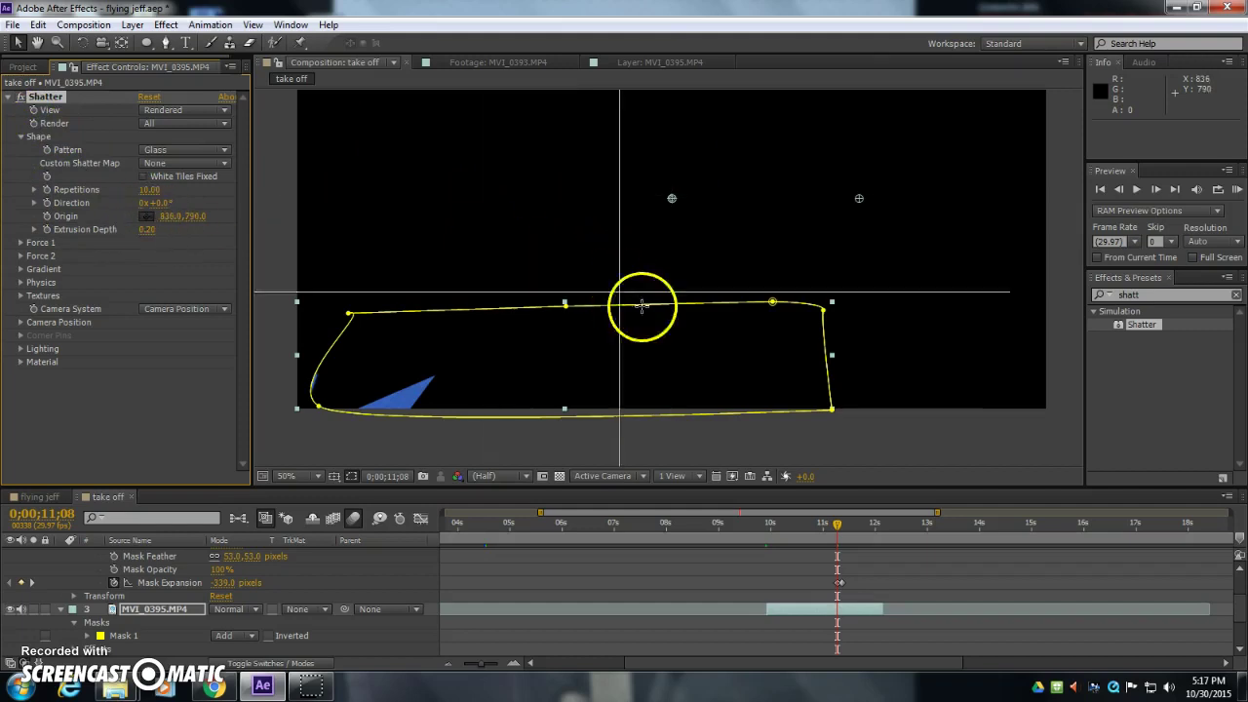
{"action": "left_click", "coordinate": [669, 349]}
{"action": "scroll", "coordinate": [28, 570], "scroll_direction": "up", "scroll_amount": 3}
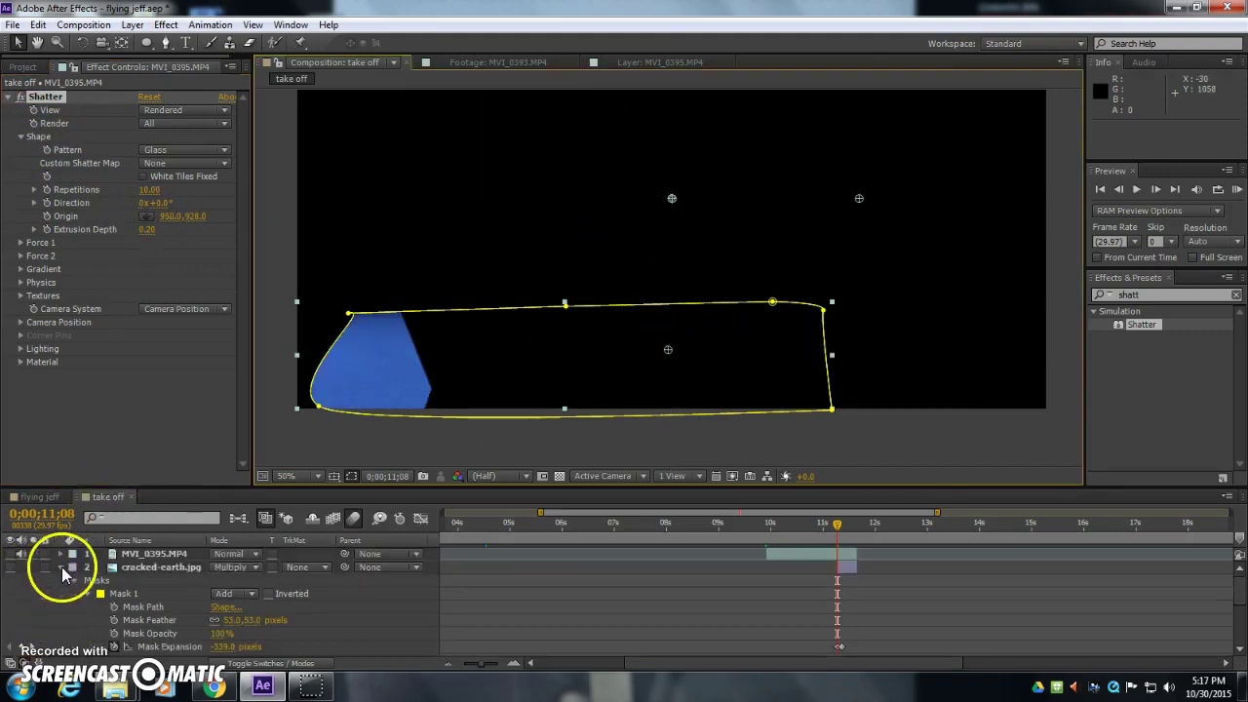
{"action": "left_click", "coordinate": [10, 554]}
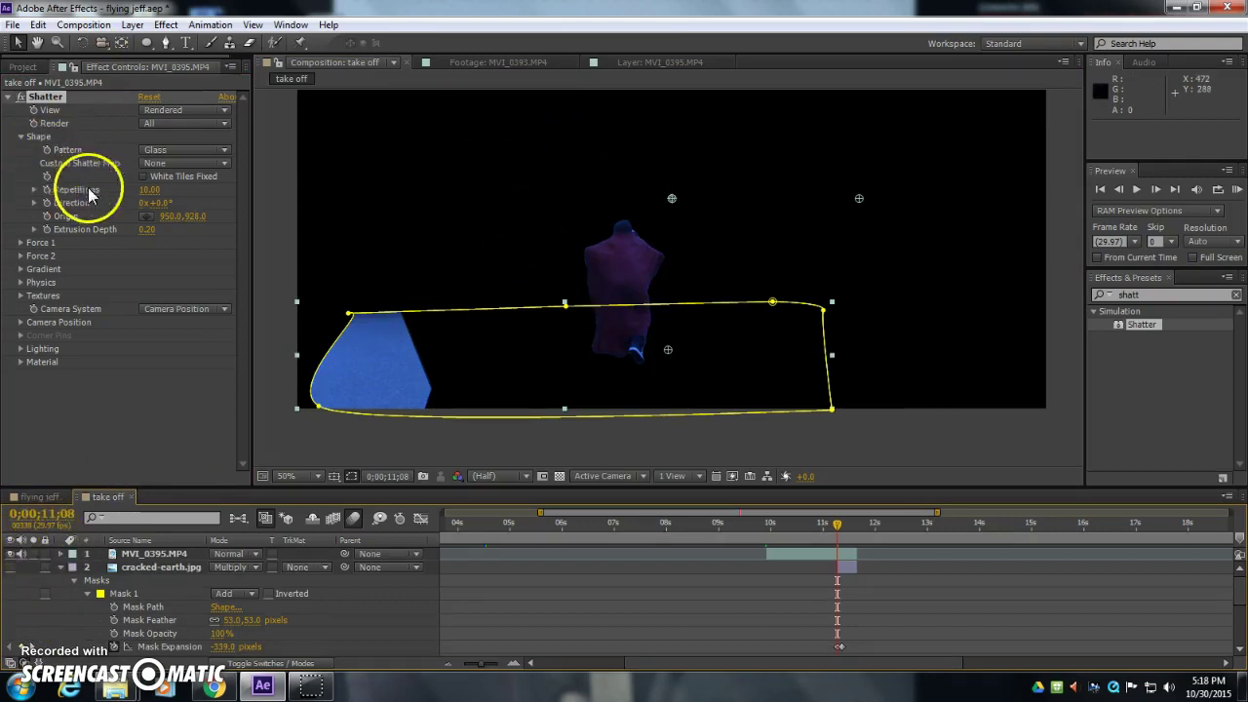
{"action": "left_click", "coordinate": [146, 216]}
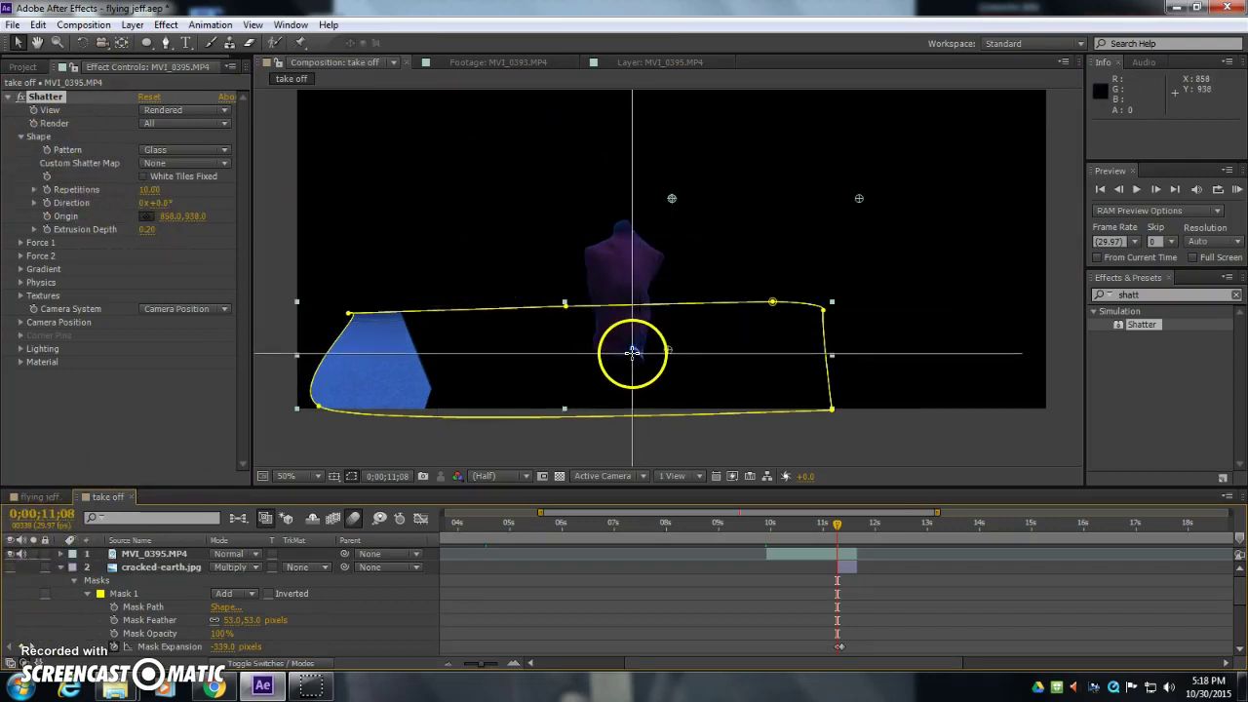
{"action": "left_click", "coordinate": [633, 353]}
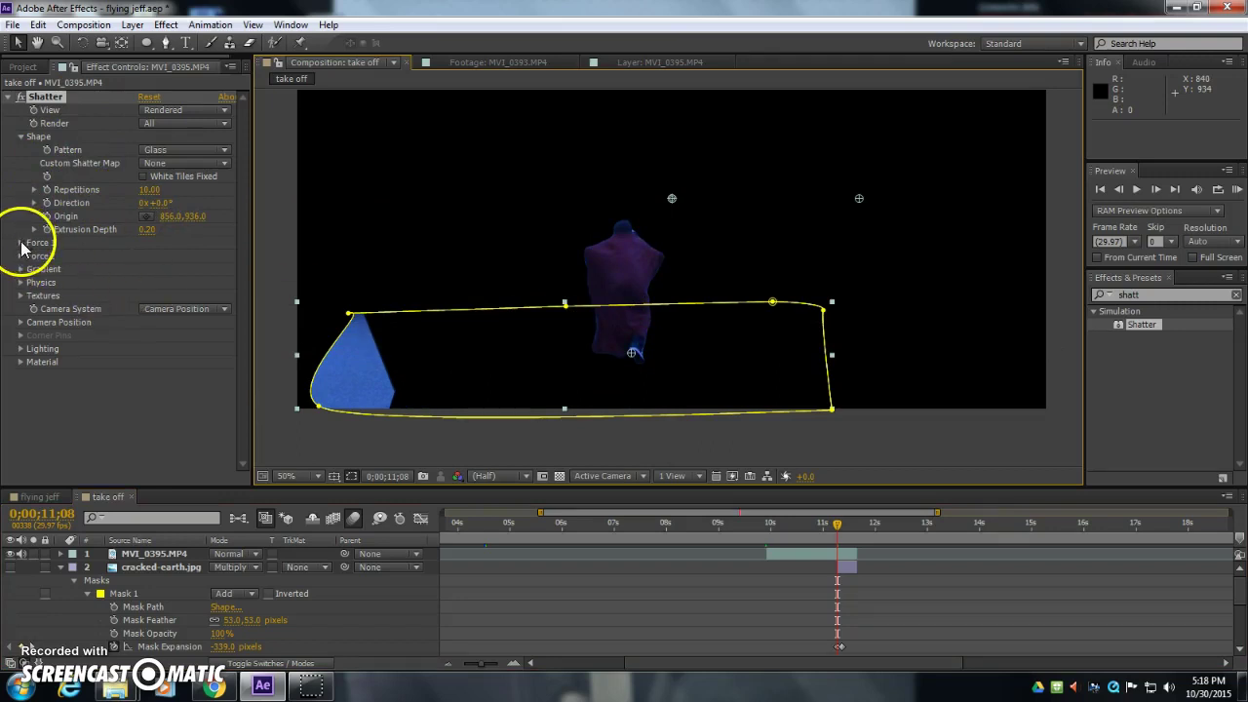
Step: Position Shatter Force 1 at 862.0, 936.0 under the figure's feet with Depth -0.60
{"action": "left_click", "coordinate": [22, 243]}
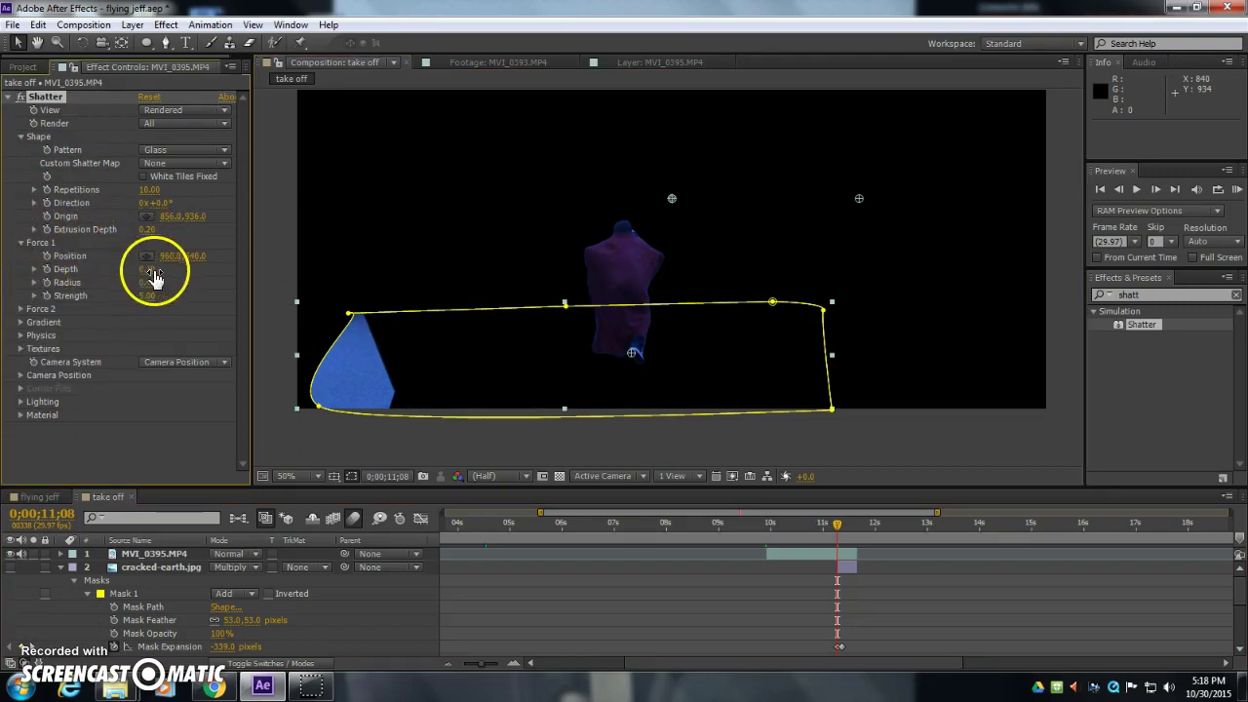
{"action": "mouse_move", "coordinate": [154, 277]}
{"action": "left_mouse_down"}
{"action": "mouse_move", "coordinate": [71, 263]}
{"action": "mouse_move", "coordinate": [141, 261]}
{"action": "left_mouse_up"}
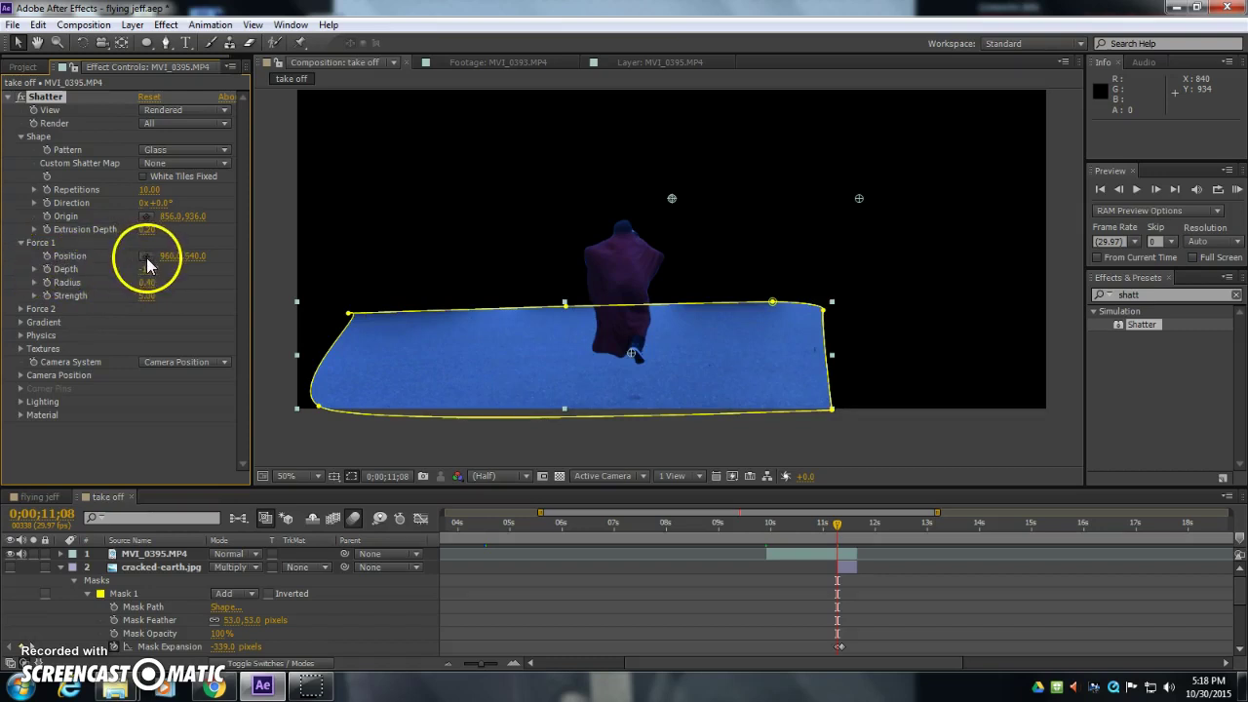
{"action": "left_click", "coordinate": [146, 257]}
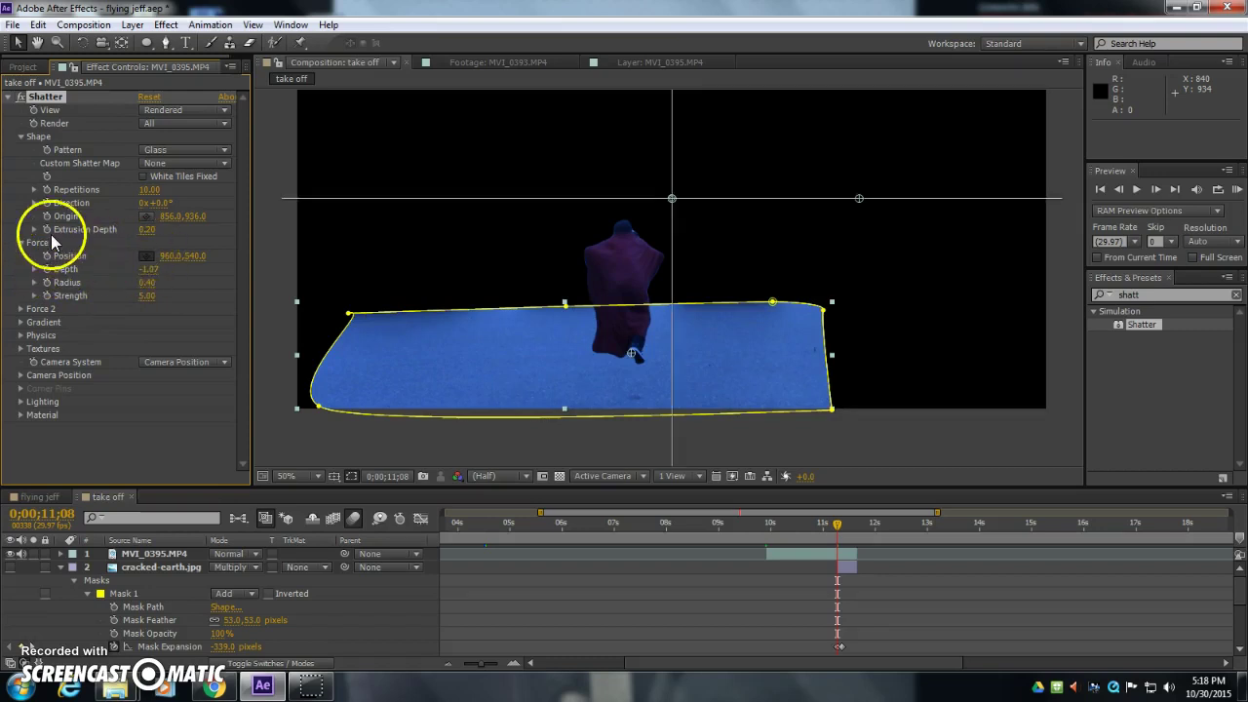
{"action": "left_click", "coordinate": [632, 354]}
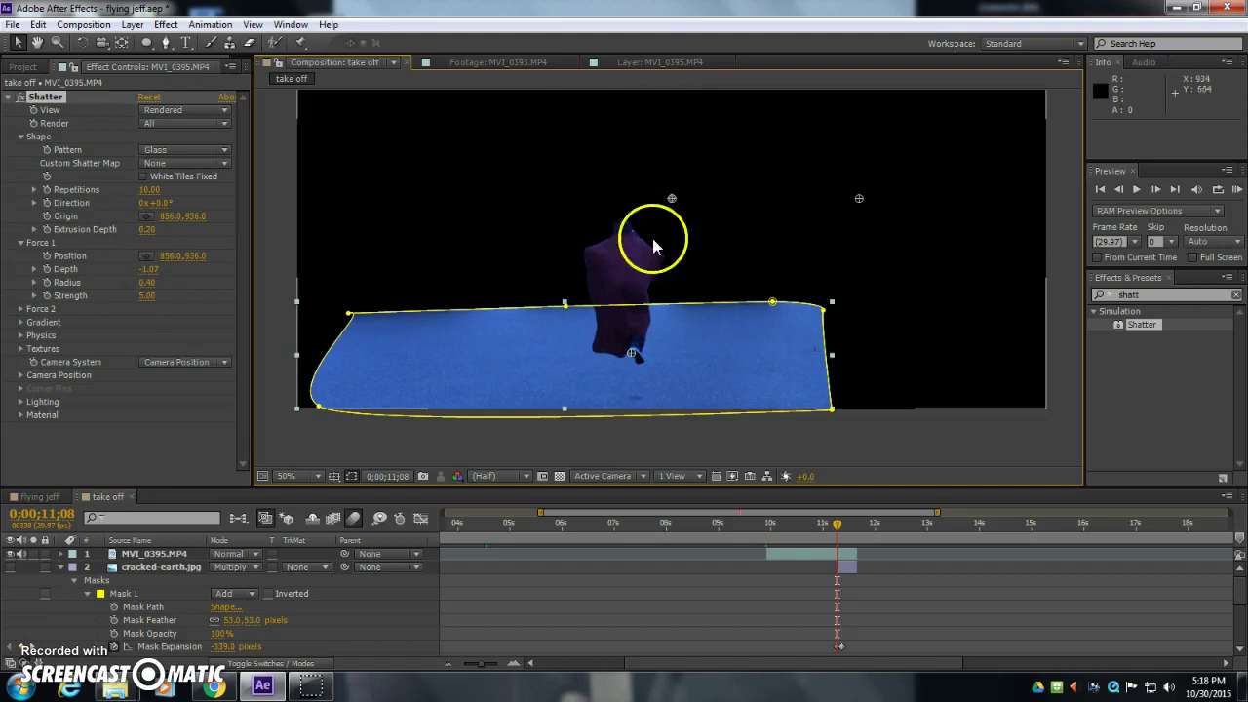
{"action": "left_click", "coordinate": [147, 256]}
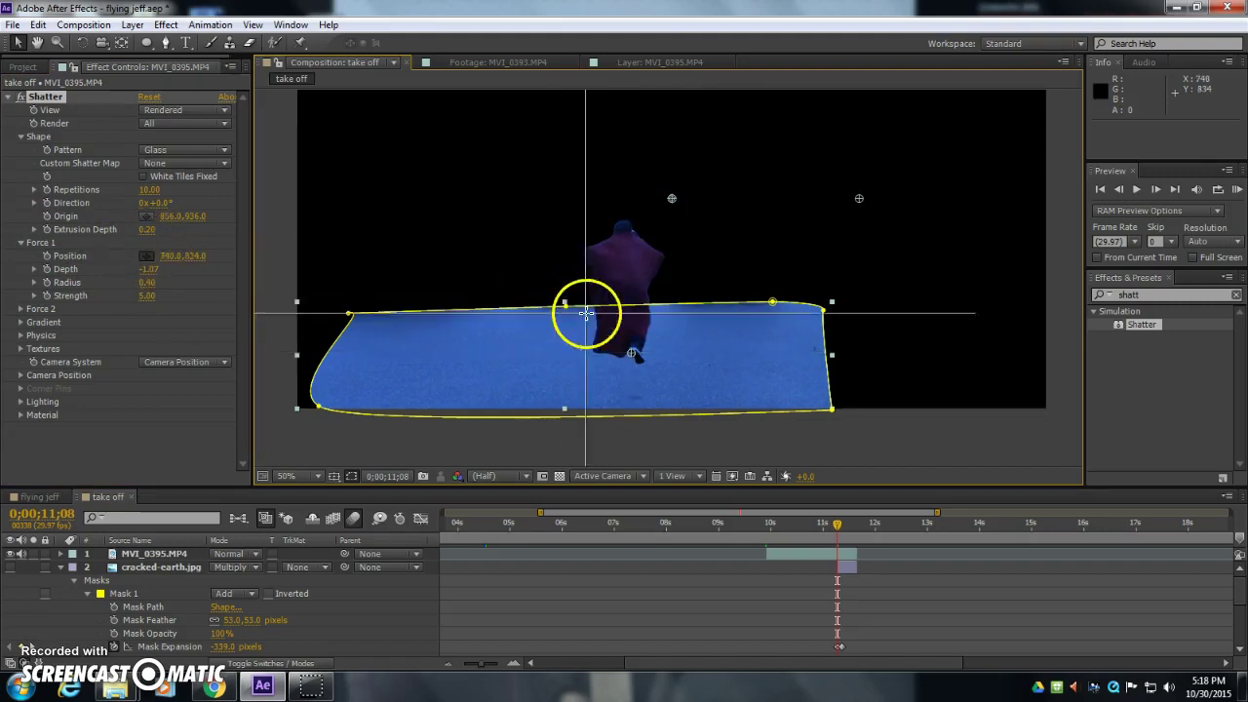
{"action": "left_click", "coordinate": [633, 353]}
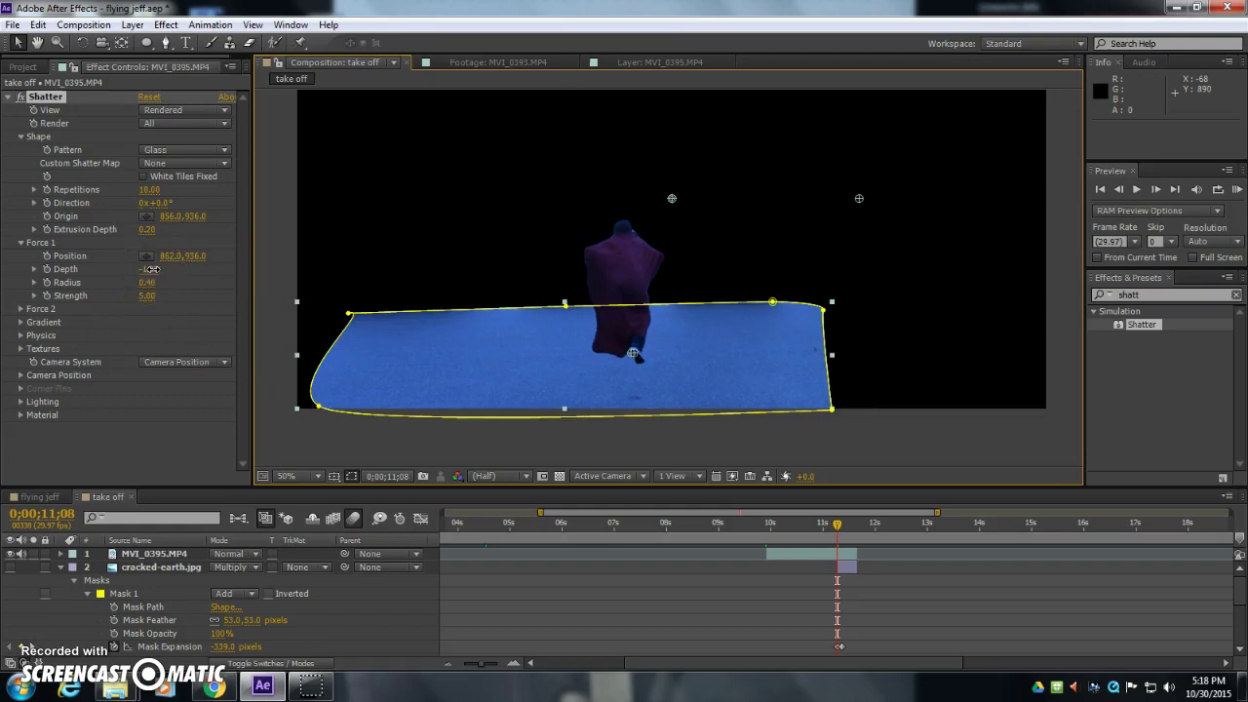
{"action": "mouse_move", "coordinate": [198, 271]}
{"action": "left_mouse_down"}
{"action": "mouse_move", "coordinate": [221, 270]}
{"action": "mouse_move", "coordinate": [168, 267]}
{"action": "mouse_move", "coordinate": [223, 270]}
{"action": "mouse_move", "coordinate": [189, 265]}
{"action": "left_mouse_up"}
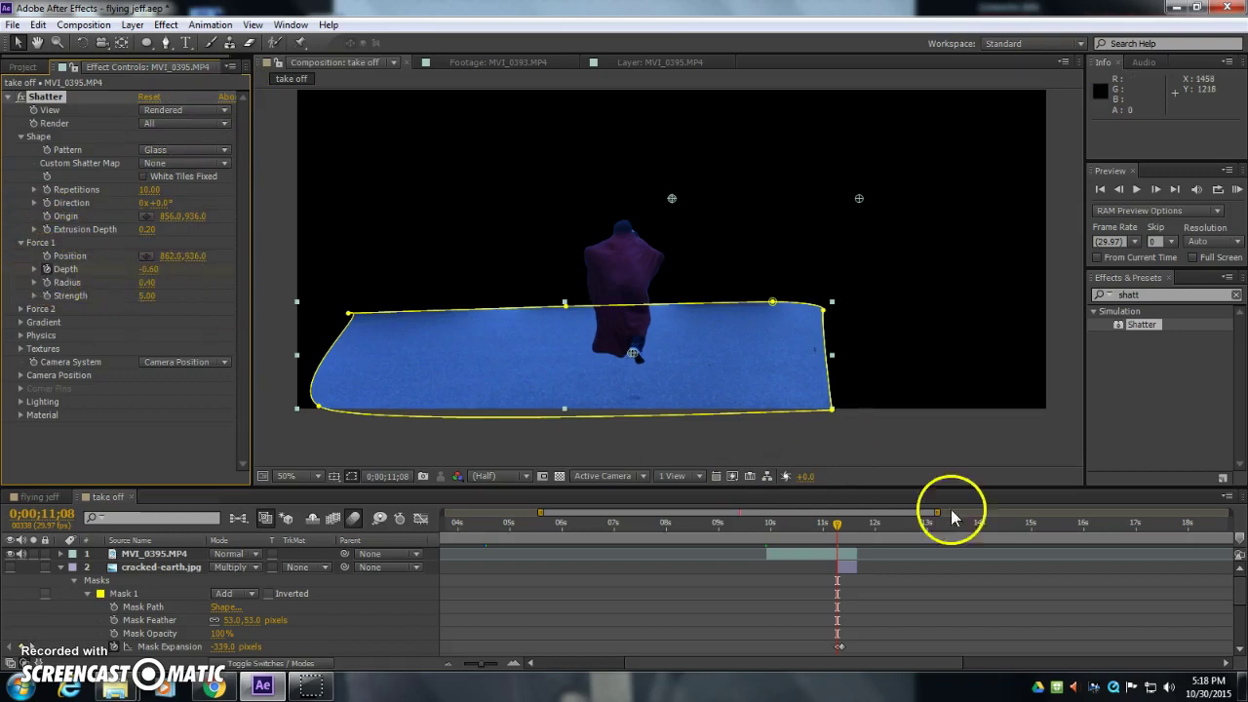
Step: At the takeoff frame, change Force 1 Depth to -0.22 so the ground cracks outward
{"action": "left_click_drag", "start_coordinate": [834, 531], "coordinate": [842, 531]}
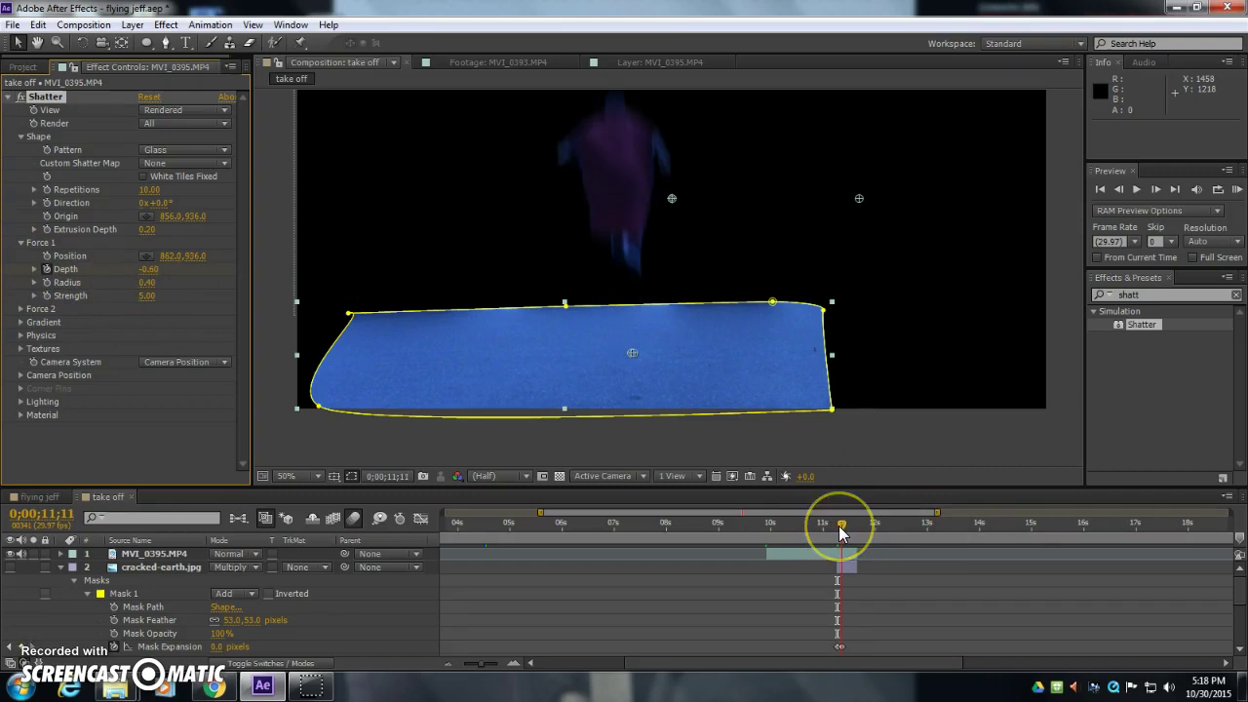
{"action": "left_click", "coordinate": [353, 455]}
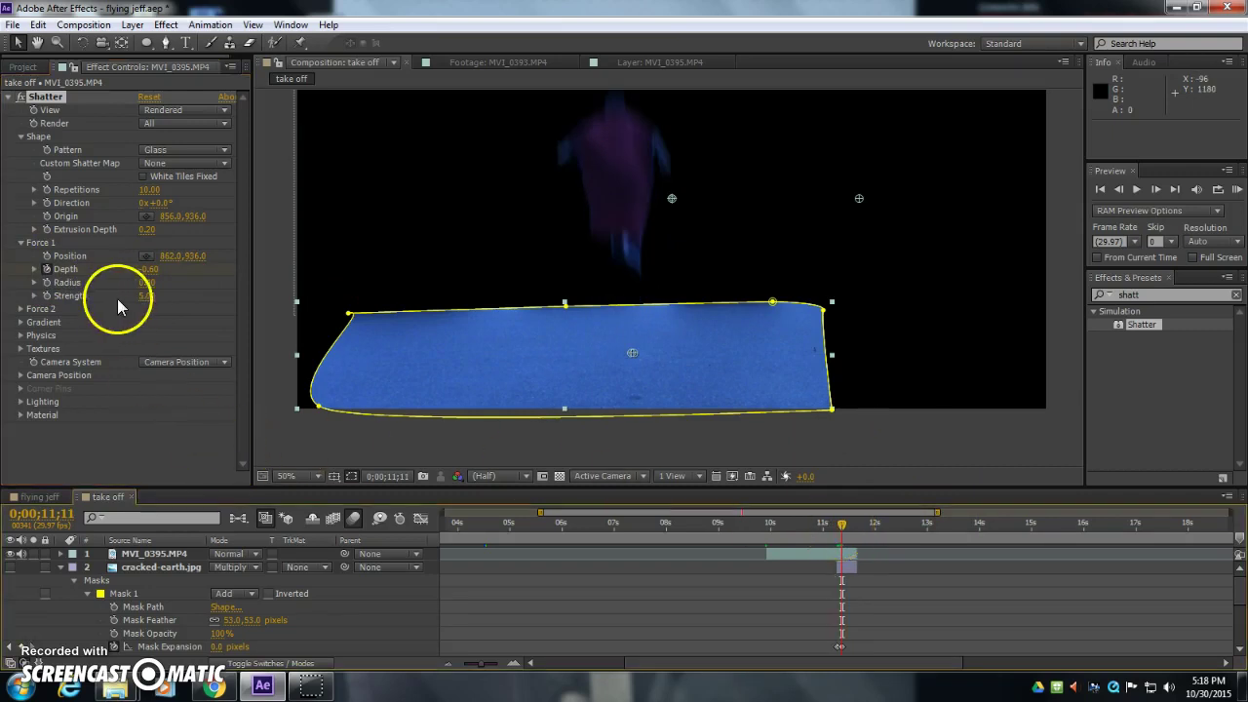
{"action": "left_click_drag", "start_coordinate": [168, 270], "coordinate": [175, 270]}
{"action": "left_click", "coordinate": [922, 595]}
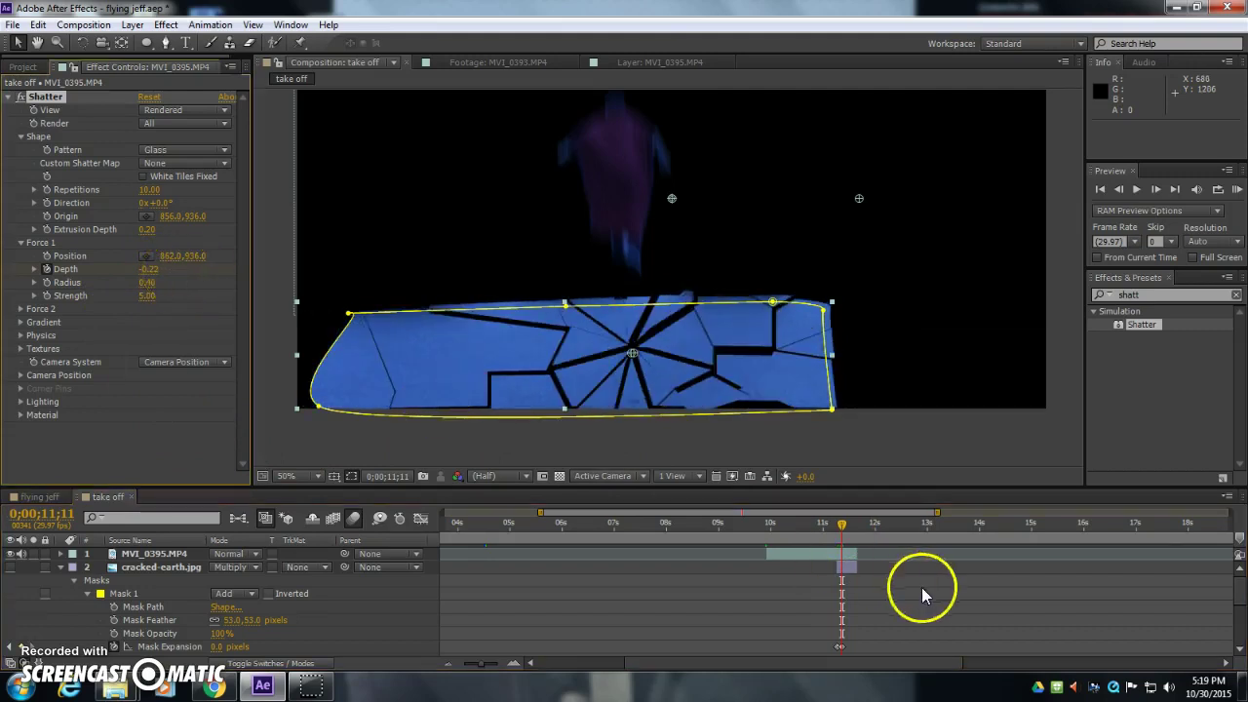
{"action": "left_click_drag", "start_coordinate": [841, 527], "coordinate": [854, 530]}
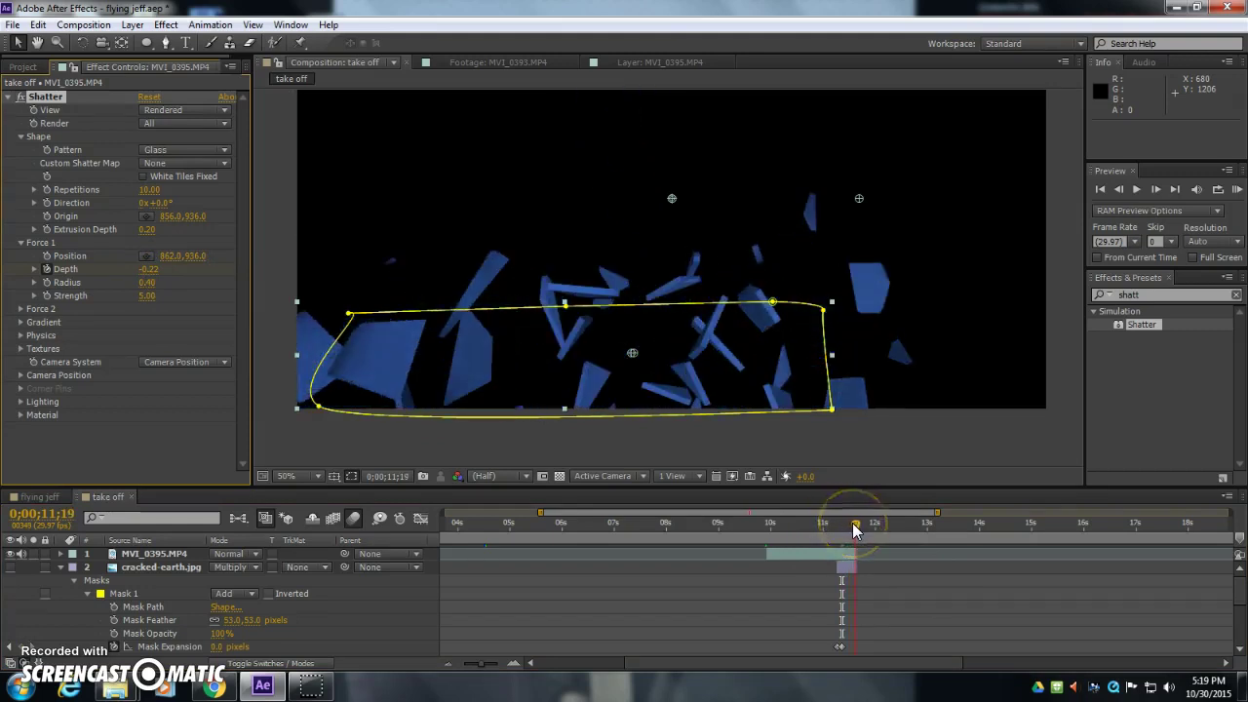
Step: Set Shatter Physics Gravity to 0.00 and return to the frame before the break
{"action": "left_click", "coordinate": [548, 445]}
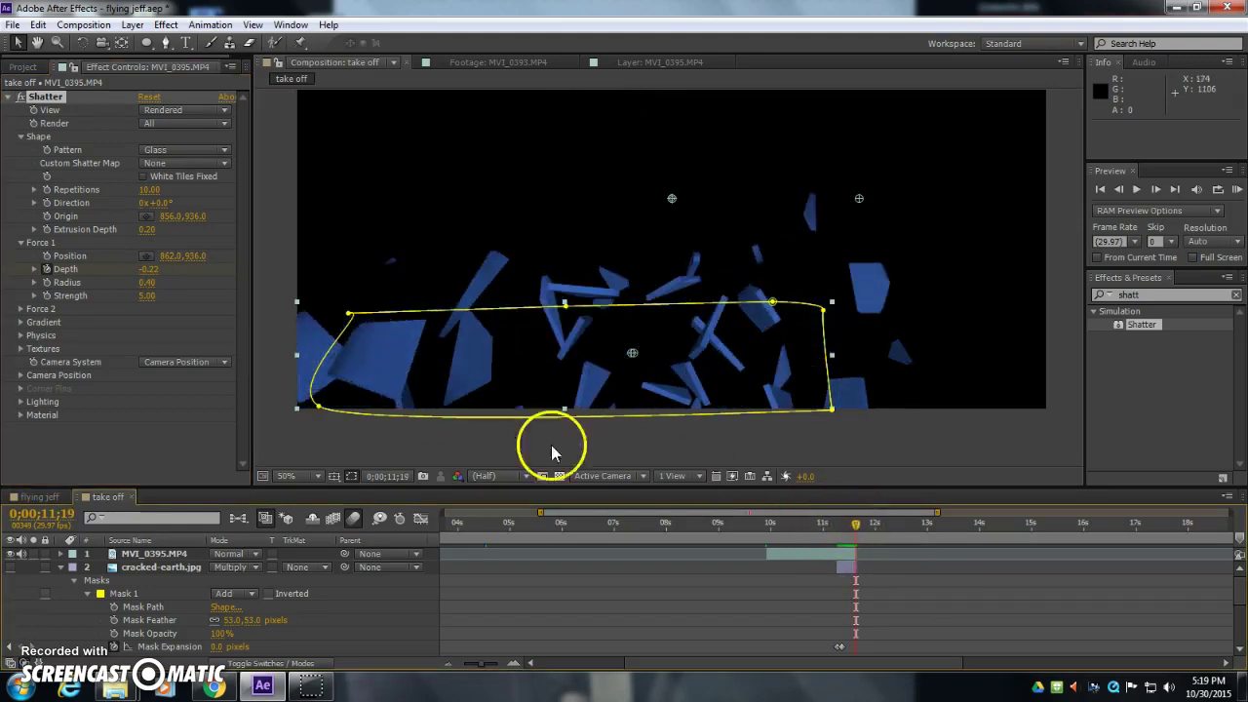
{"action": "left_click", "coordinate": [19, 336]}
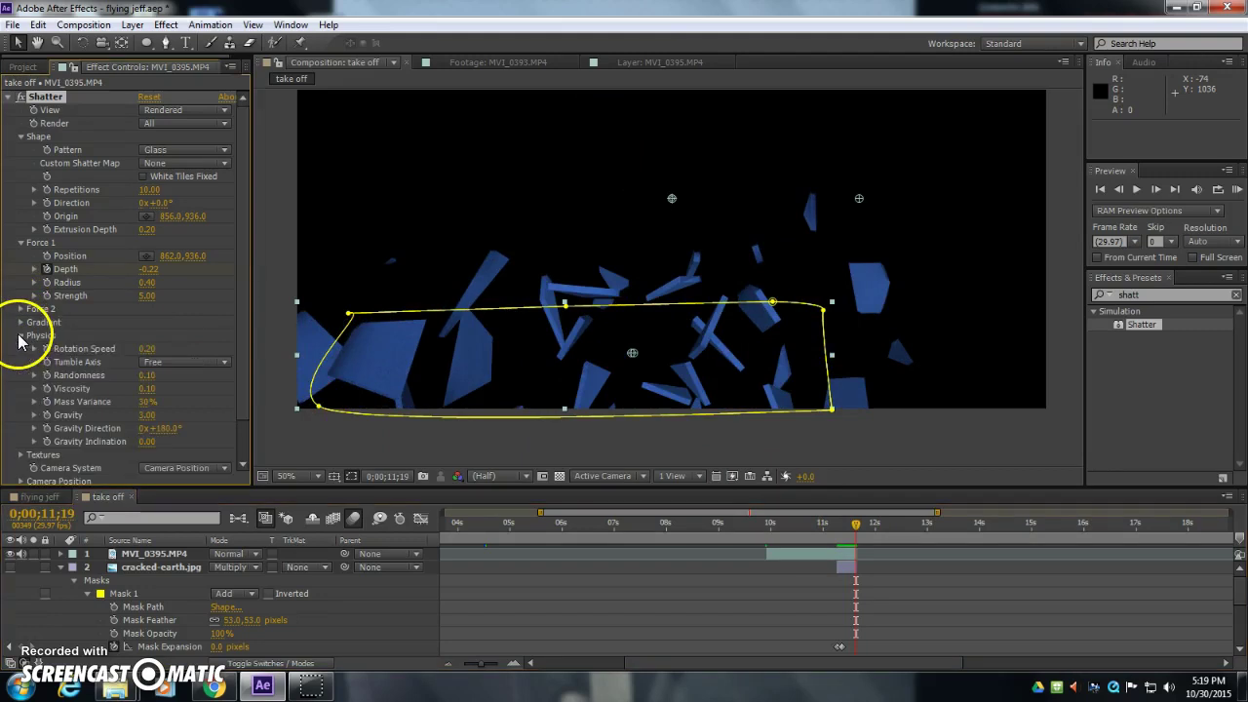
{"action": "left_click_drag", "start_coordinate": [141, 413], "coordinate": [29, 409]}
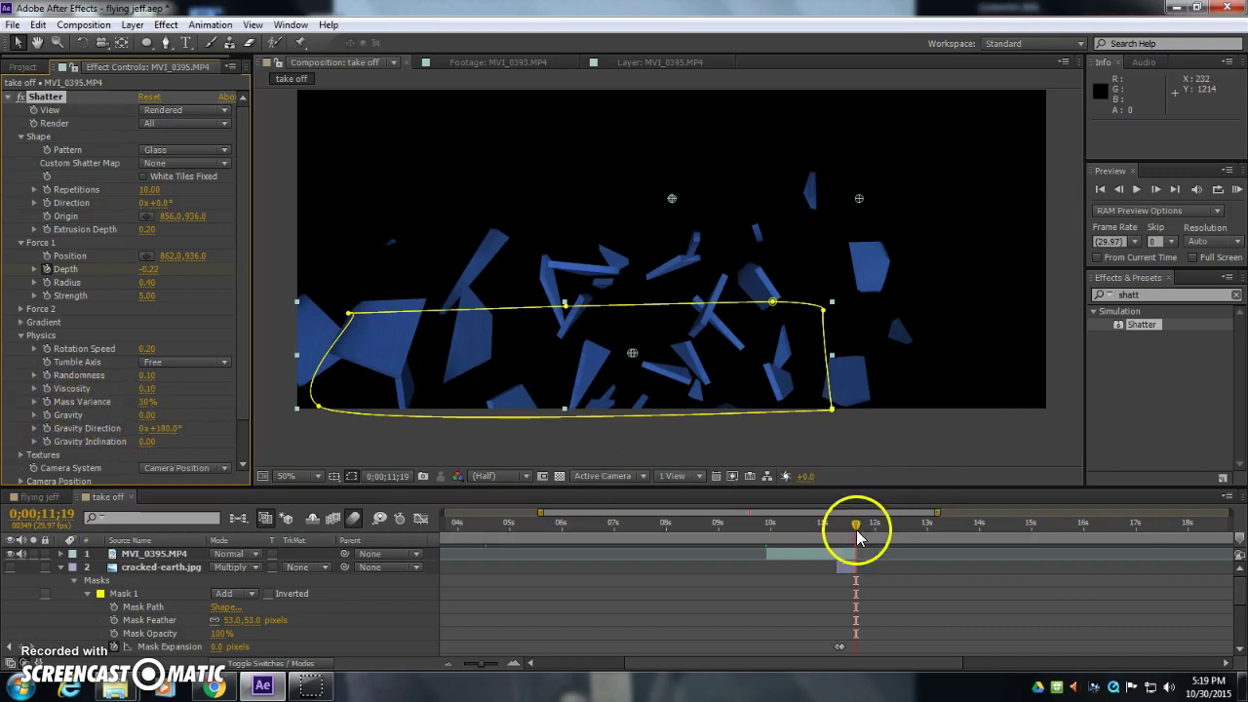
{"action": "mouse_move", "coordinate": [855, 524]}
{"action": "left_mouse_down"}
{"action": "mouse_move", "coordinate": [838, 531]}
{"action": "mouse_move", "coordinate": [868, 526]}
{"action": "mouse_move", "coordinate": [839, 528]}
{"action": "left_mouse_up"}
Step: At the shatter frame, raise Shape > Repetitions to 25.70 for many smaller glass shards
{"action": "left_click", "coordinate": [71, 261]}
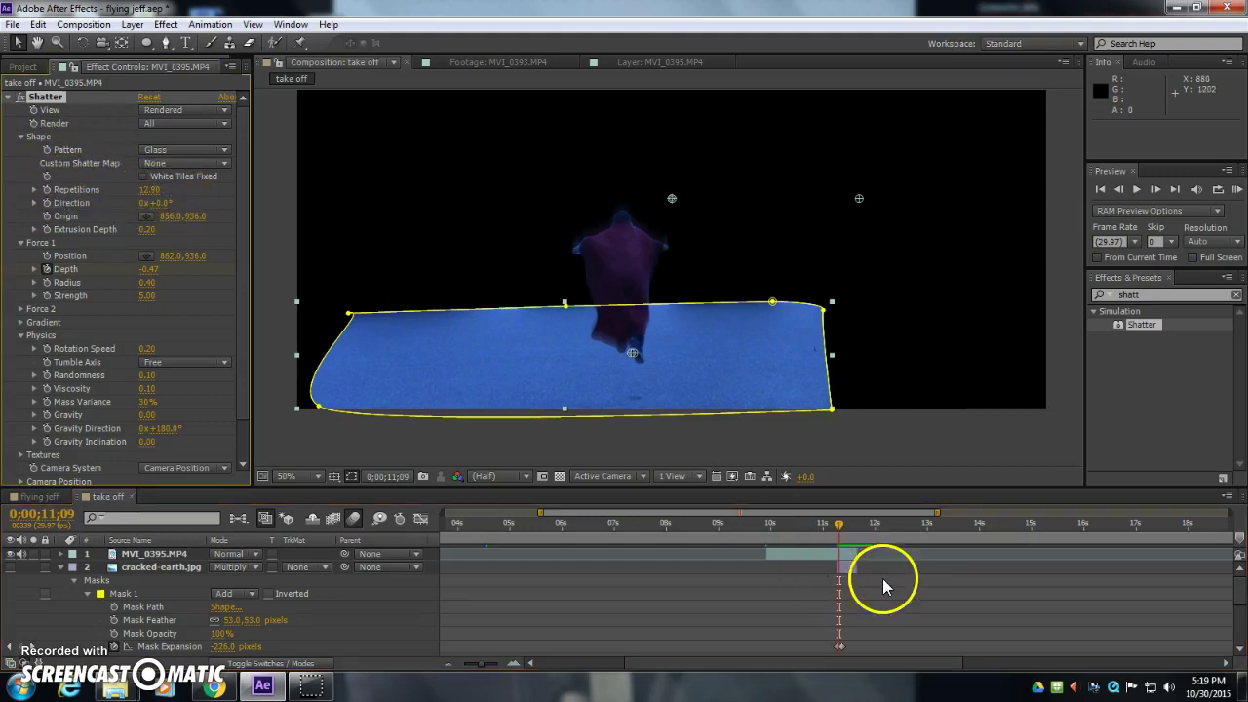
{"action": "left_click_drag", "start_coordinate": [840, 529], "coordinate": [844, 524]}
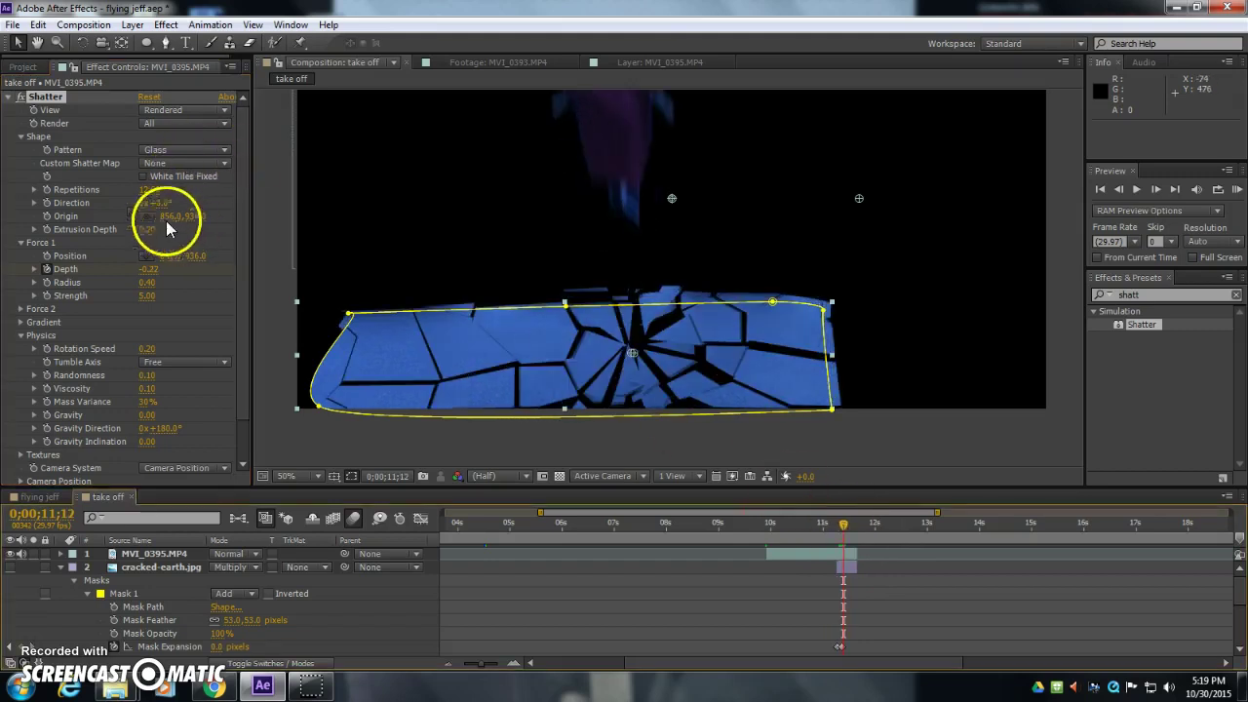
{"action": "left_click_drag", "start_coordinate": [149, 195], "coordinate": [243, 201]}
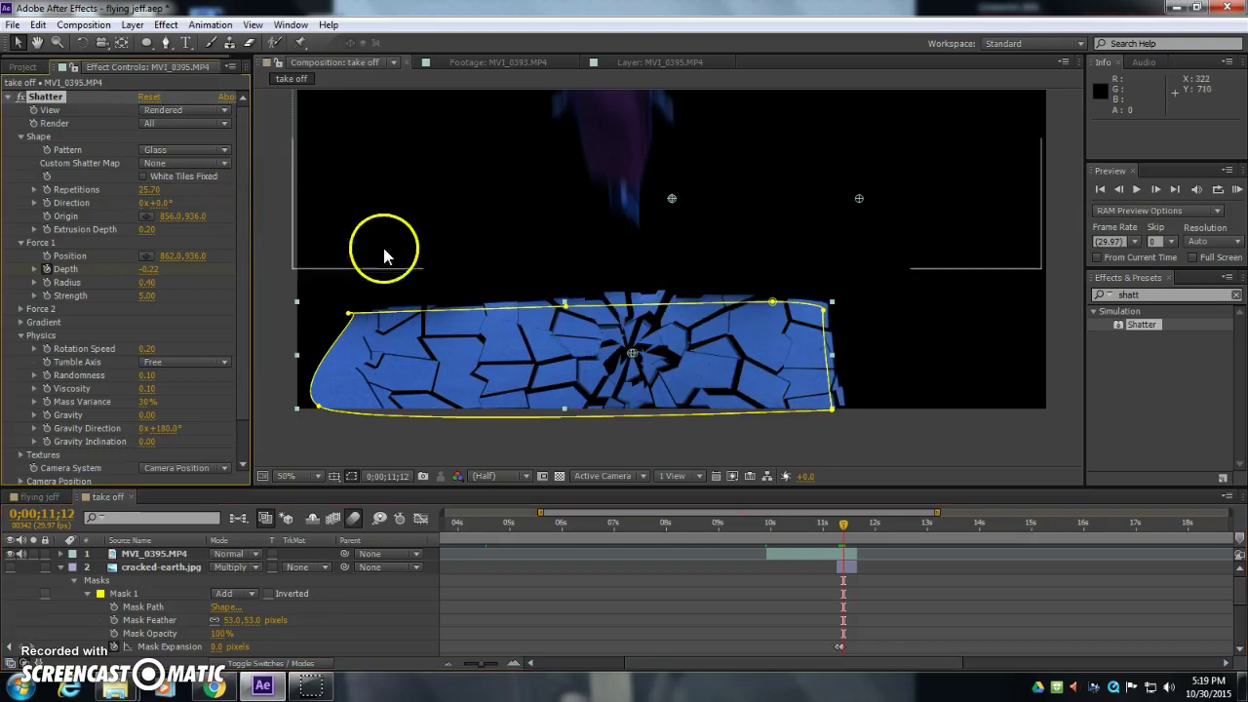
{"action": "mouse_move", "coordinate": [844, 524]}
{"action": "left_mouse_down"}
{"action": "mouse_move", "coordinate": [865, 527]}
{"action": "mouse_move", "coordinate": [852, 526]}
{"action": "left_mouse_up"}
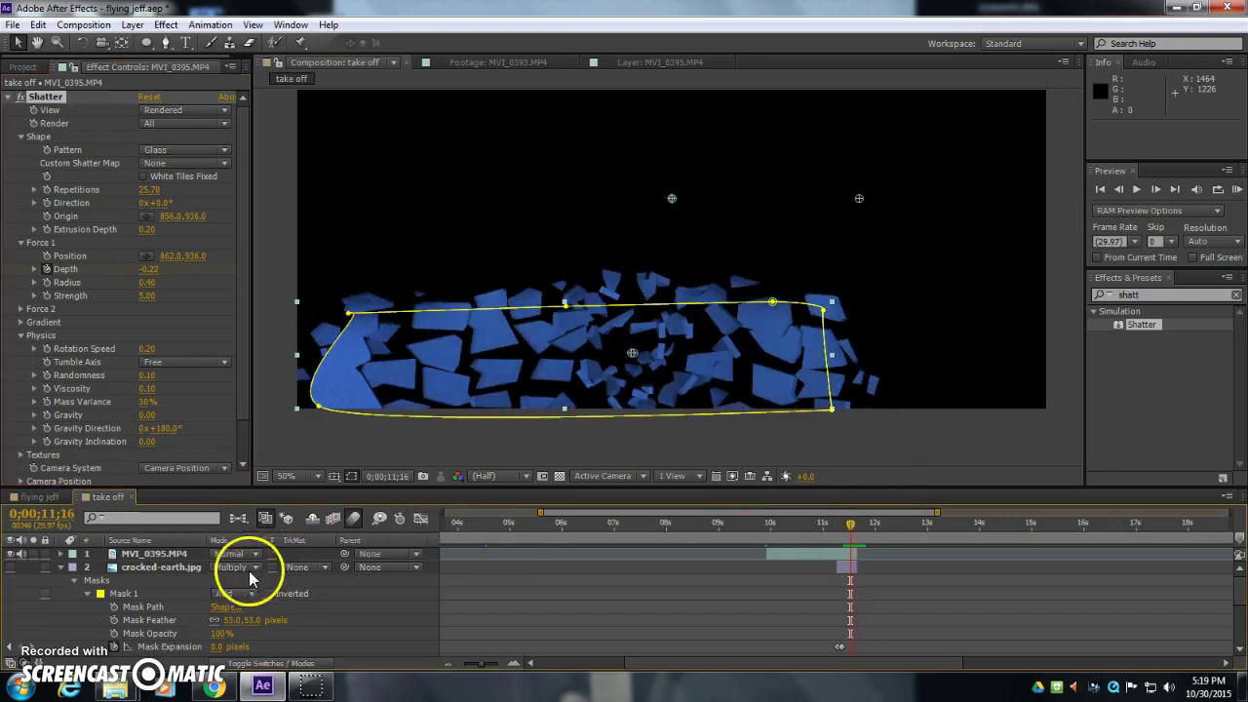
Step: Show the Switches column and make cracked-earth.jpg and the parking-lot background layers visible
{"action": "left_click", "coordinate": [268, 663]}
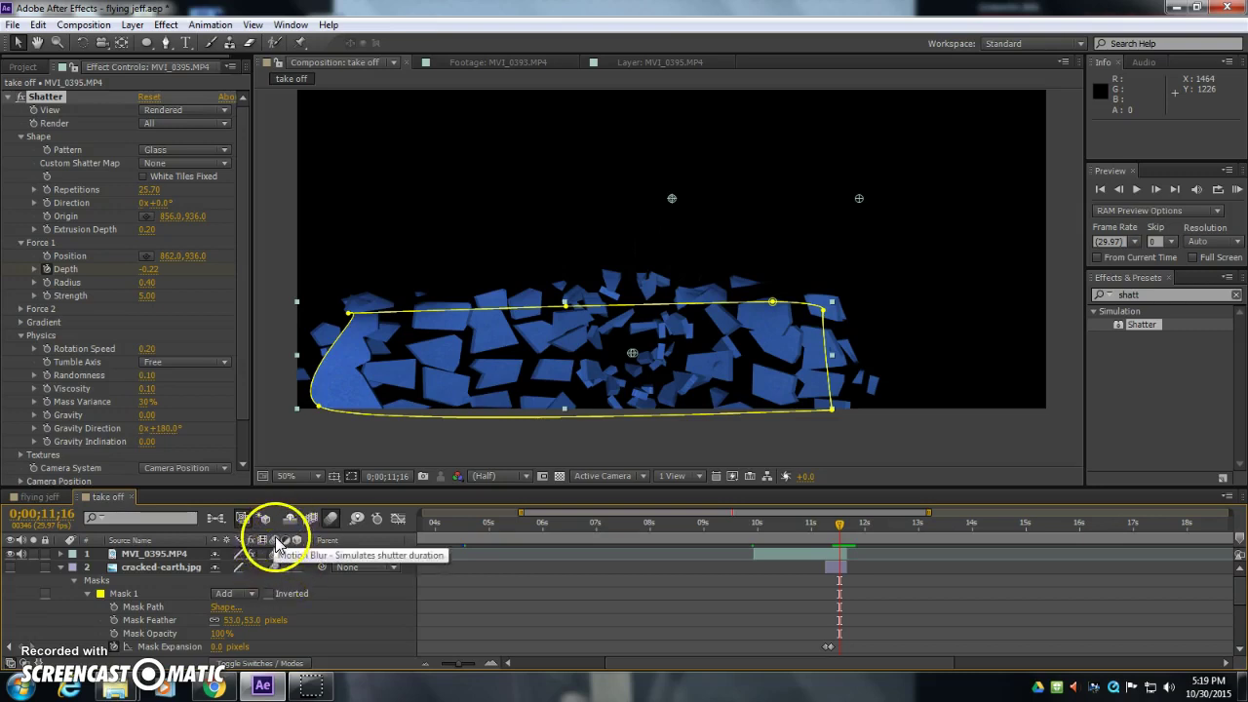
{"action": "mouse_move", "coordinate": [838, 523]}
{"action": "left_mouse_down"}
{"action": "mouse_move", "coordinate": [820, 530]}
{"action": "mouse_move", "coordinate": [849, 523]}
{"action": "mouse_move", "coordinate": [831, 523]}
{"action": "left_mouse_up"}
{"action": "left_click", "coordinate": [10, 567]}
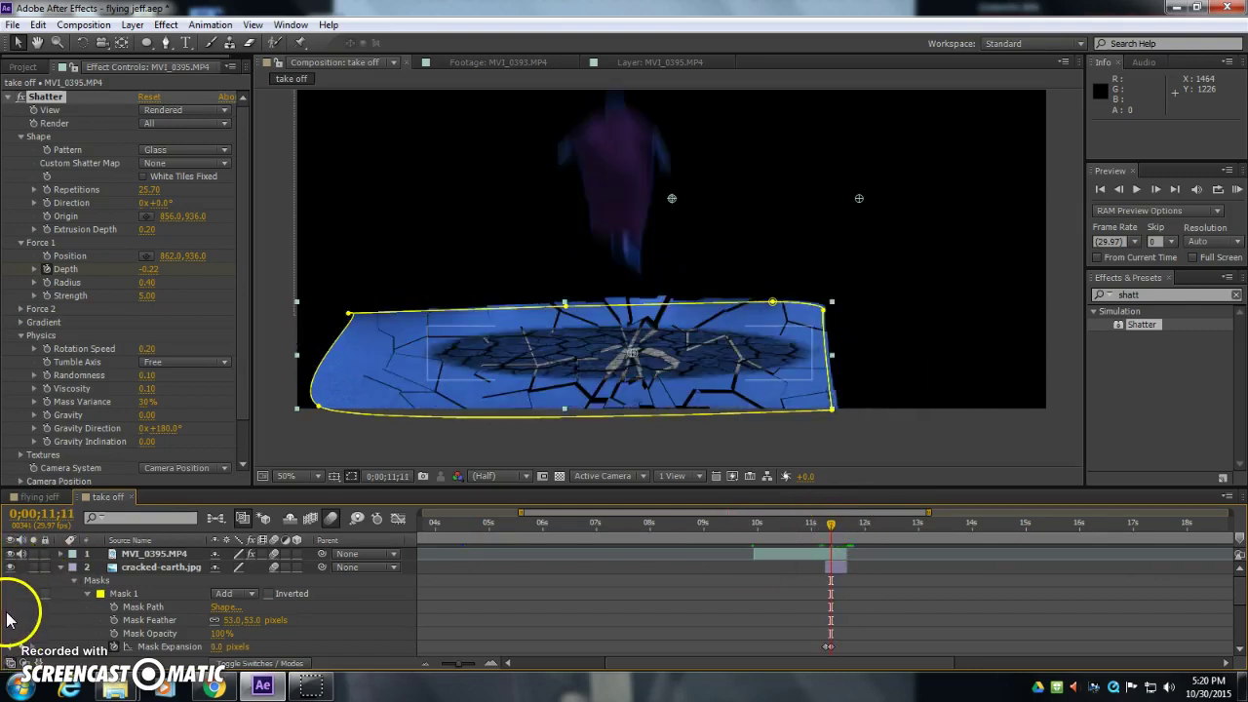
{"action": "scroll", "coordinate": [10, 610], "scroll_direction": "down", "scroll_amount": 5}
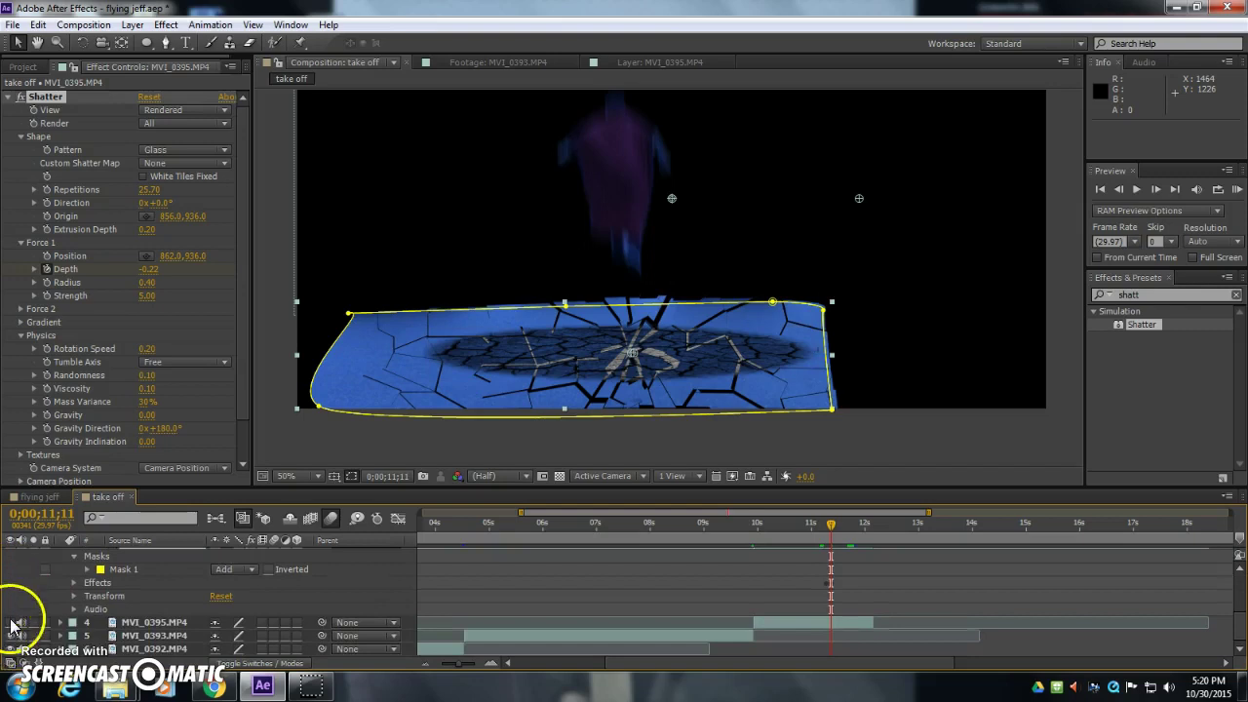
{"action": "left_click", "coordinate": [11, 622]}
{"action": "left_click", "coordinate": [287, 519]}
{"action": "mouse_move", "coordinate": [833, 527]}
{"action": "left_mouse_down"}
{"action": "mouse_move", "coordinate": [802, 523]}
{"action": "mouse_move", "coordinate": [870, 529]}
{"action": "mouse_move", "coordinate": [824, 530]}
{"action": "mouse_move", "coordinate": [842, 528]}
{"action": "left_mouse_up"}
{"action": "scroll", "coordinate": [885, 575], "scroll_direction": "up", "scroll_amount": 5}
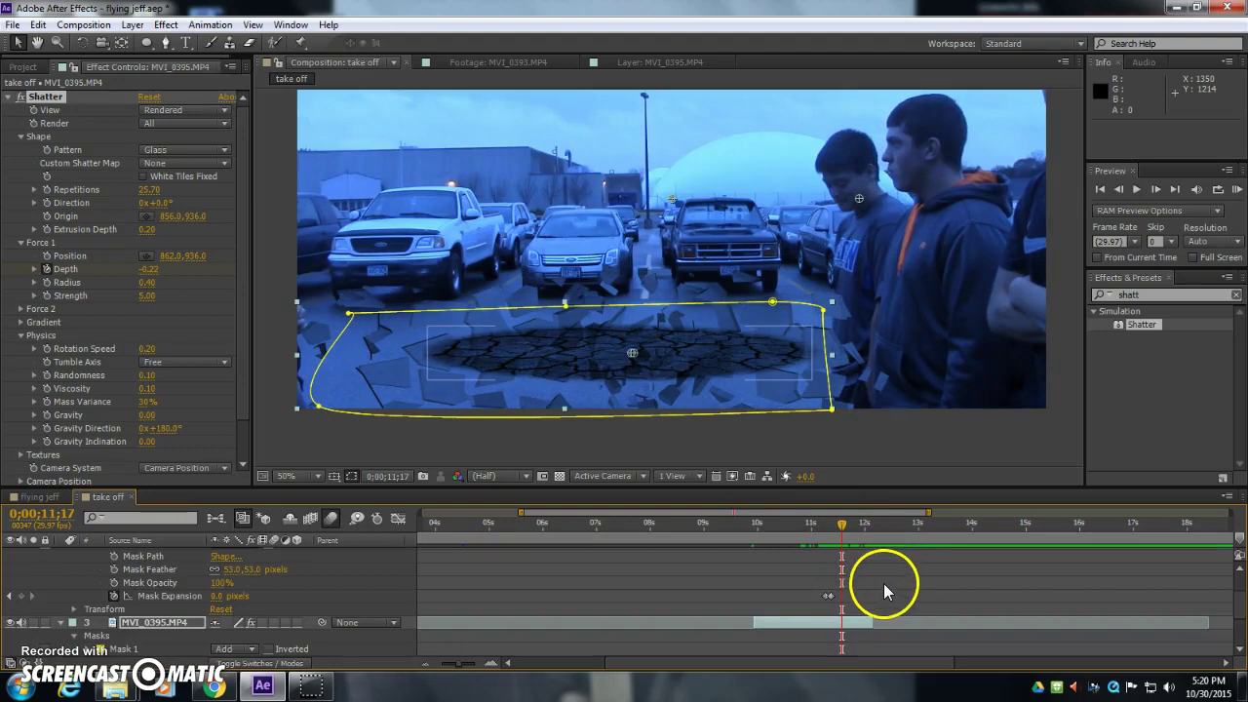
Step: Extend cracked-earth.jpg's duration, collapse its masks, and move it below MVI_0395.MP4 as layer 3
{"action": "left_click", "coordinate": [850, 565]}
{"action": "left_click_drag", "start_coordinate": [887, 564], "coordinate": [921, 566]}
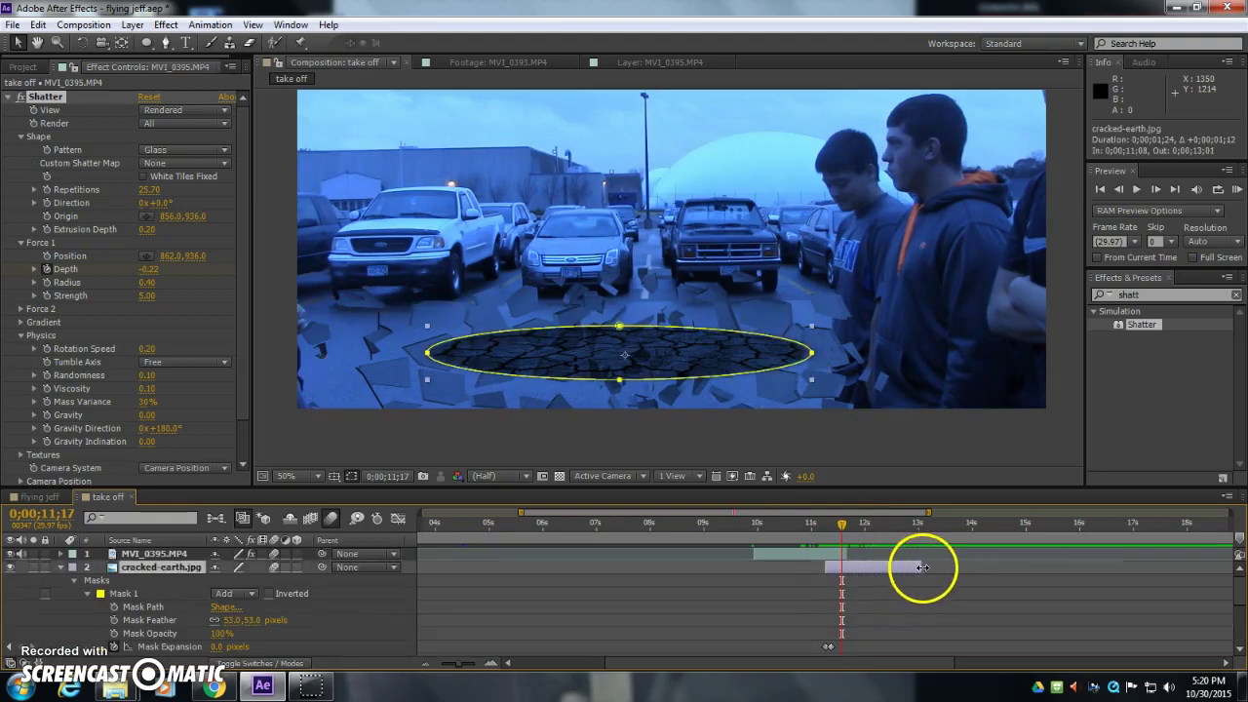
{"action": "left_click", "coordinate": [60, 567]}
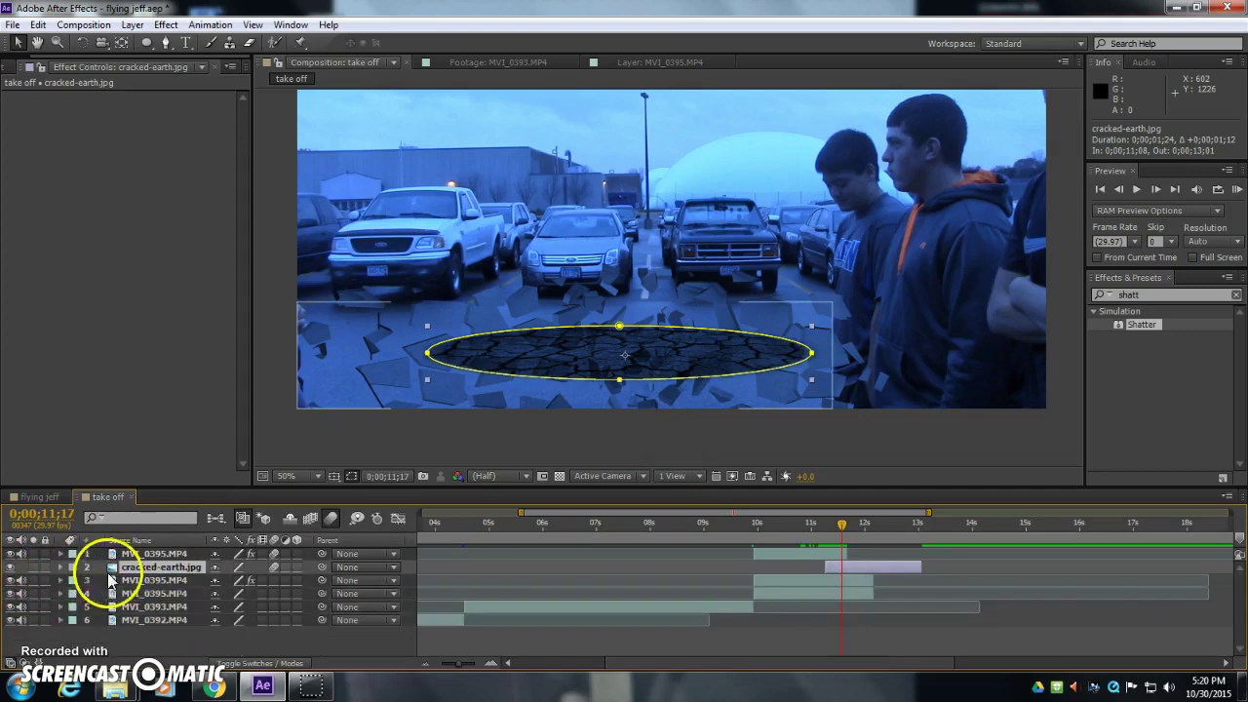
{"action": "left_click_drag", "start_coordinate": [134, 572], "coordinate": [141, 586]}
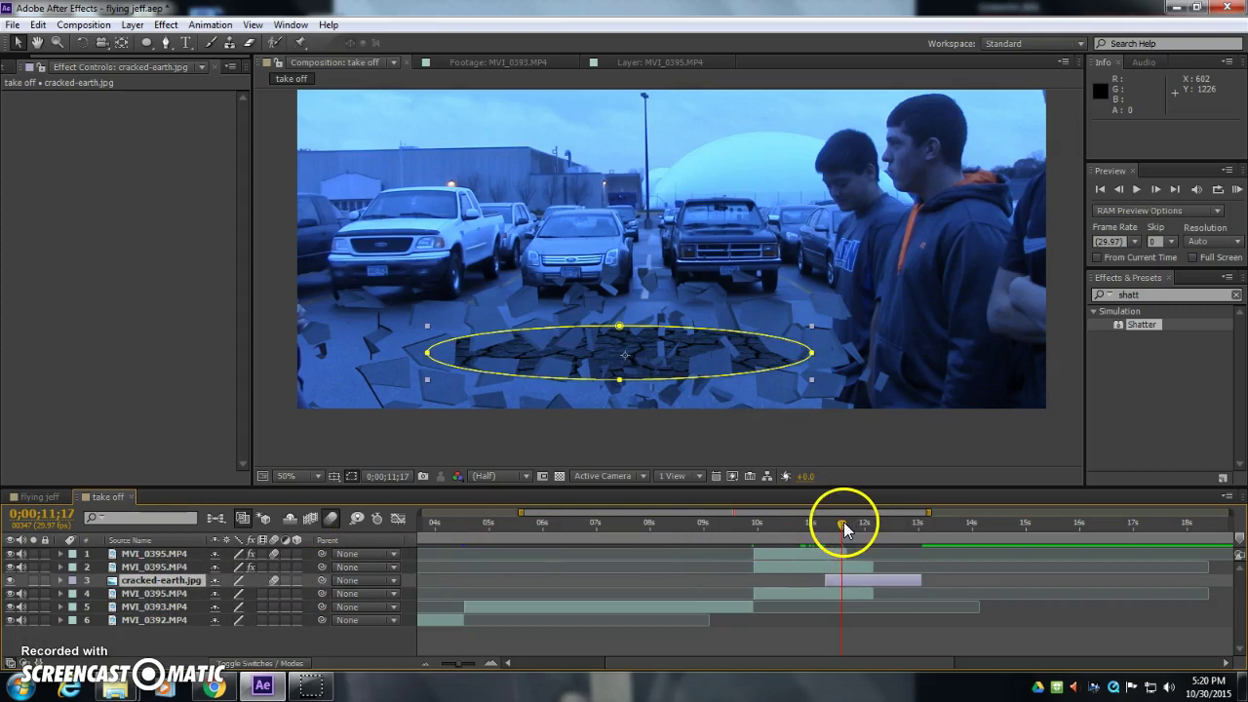
{"action": "left_click_drag", "start_coordinate": [844, 523], "coordinate": [808, 539]}
Step: Preview the take off composition, then widen the timeline view to the full 0–30 s range
{"action": "key", "text": "space"}
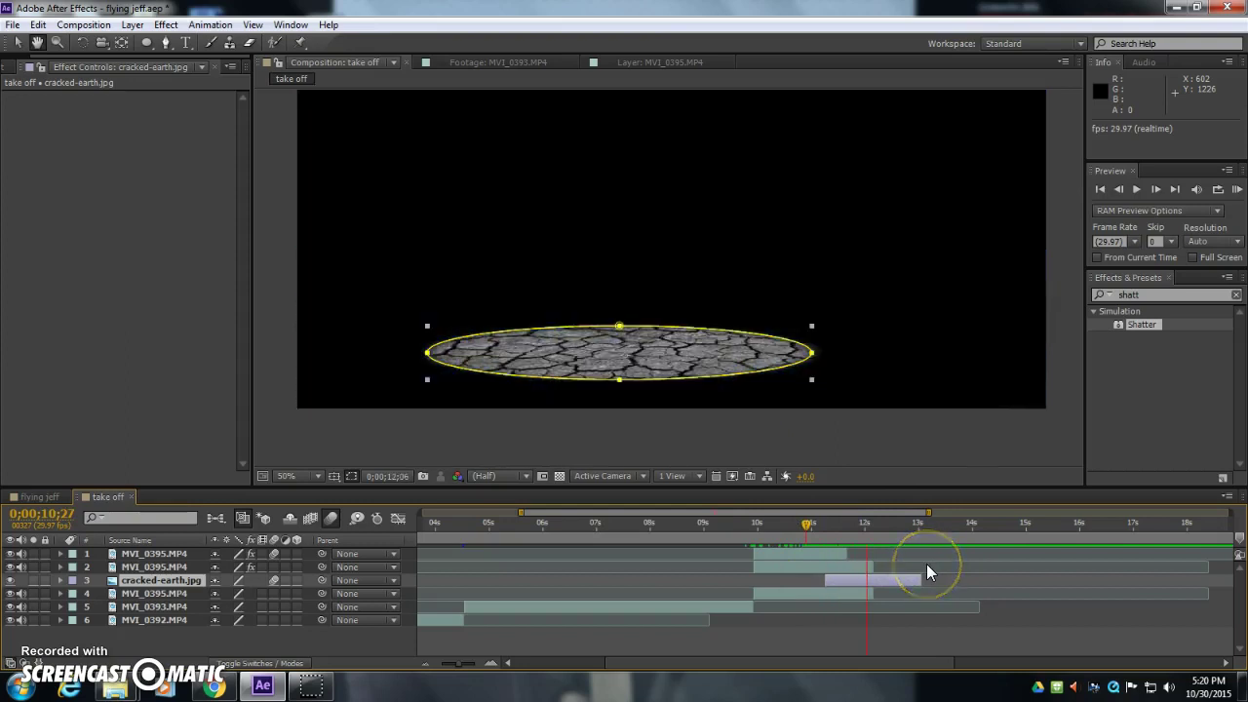
{"action": "left_click_drag", "start_coordinate": [922, 521], "coordinate": [867, 533]}
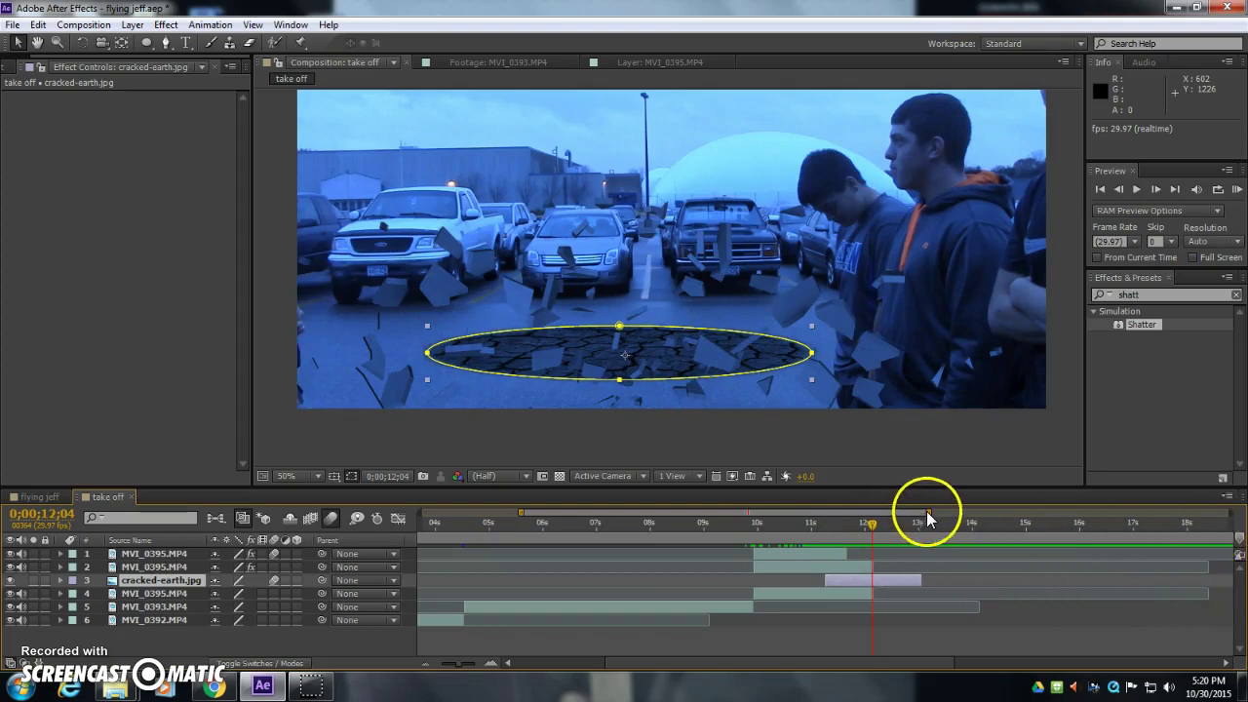
{"action": "mouse_move", "coordinate": [926, 510]}
{"action": "left_mouse_down"}
{"action": "mouse_move", "coordinate": [1230, 509]}
{"action": "mouse_move", "coordinate": [906, 546]}
{"action": "mouse_move", "coordinate": [693, 549]}
{"action": "left_mouse_up"}
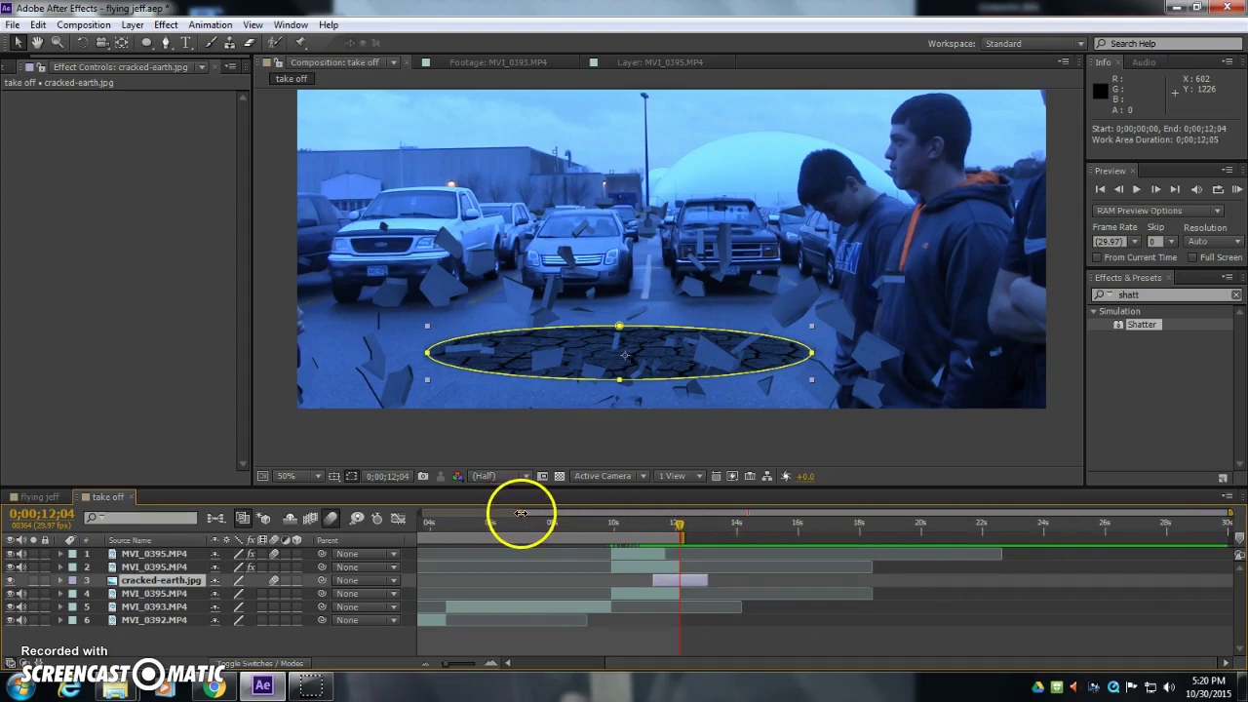
{"action": "left_click_drag", "start_coordinate": [522, 512], "coordinate": [421, 511]}
{"action": "mouse_move", "coordinate": [746, 530]}
{"action": "left_mouse_down"}
{"action": "mouse_move", "coordinate": [668, 528]}
{"action": "mouse_move", "coordinate": [747, 531]}
{"action": "left_mouse_up"}
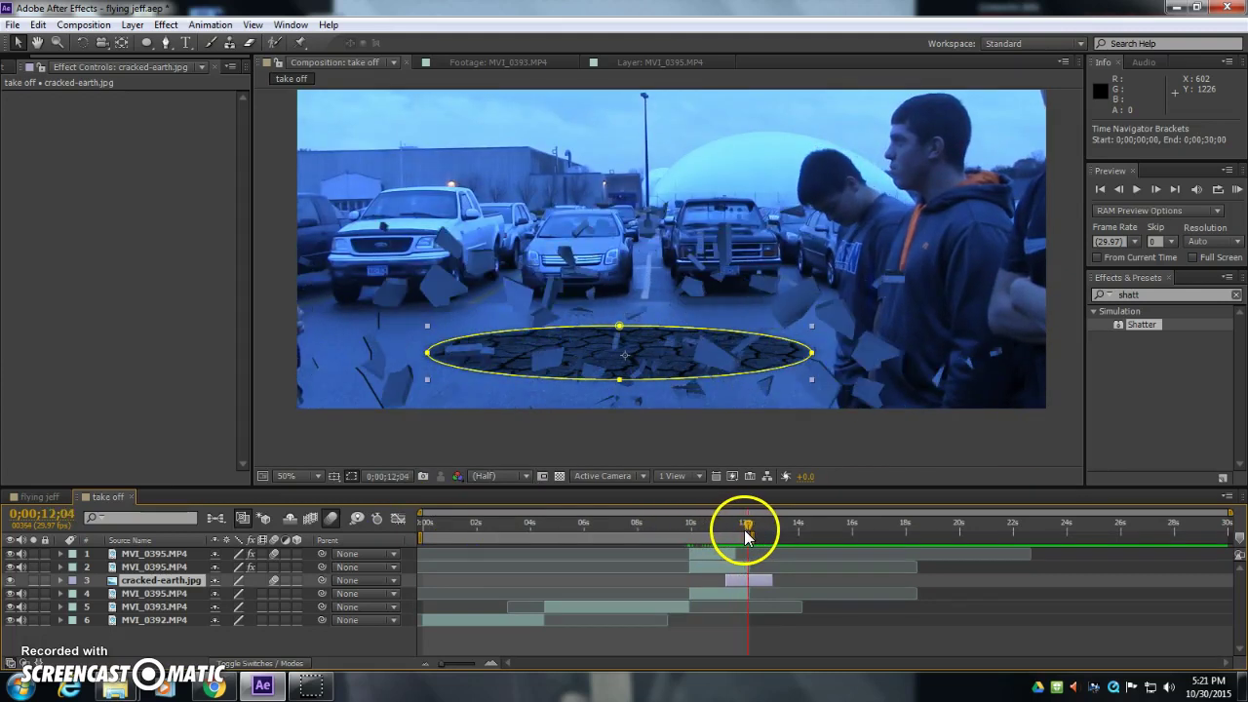